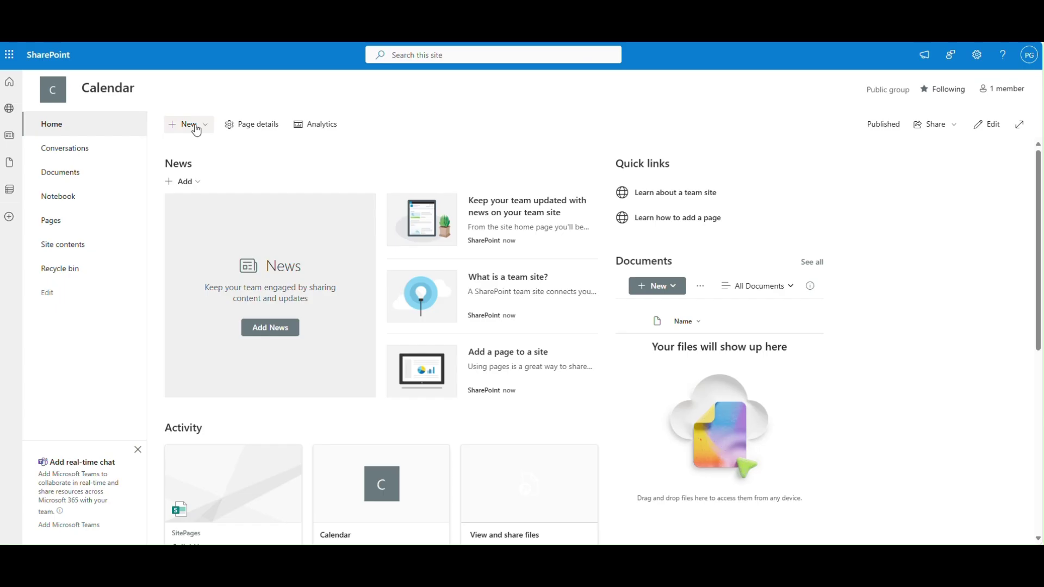
- Create a blank list named "Vacation Calendar" on the Calendar site
{"action": "left_click", "coordinate": [197, 131]}
{"action": "left_click", "coordinate": [199, 149]}
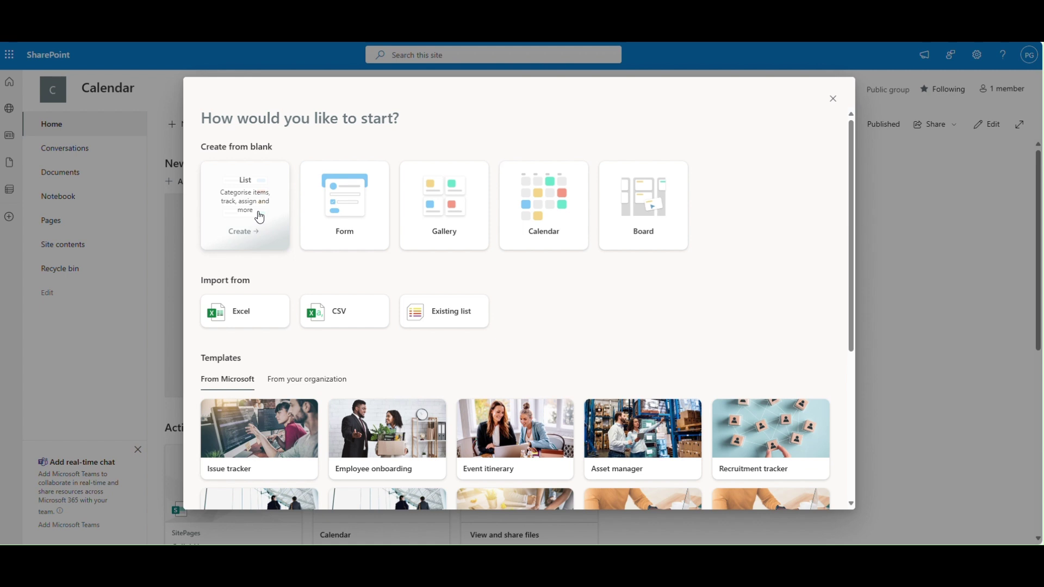
{"action": "left_click", "coordinate": [260, 218]}
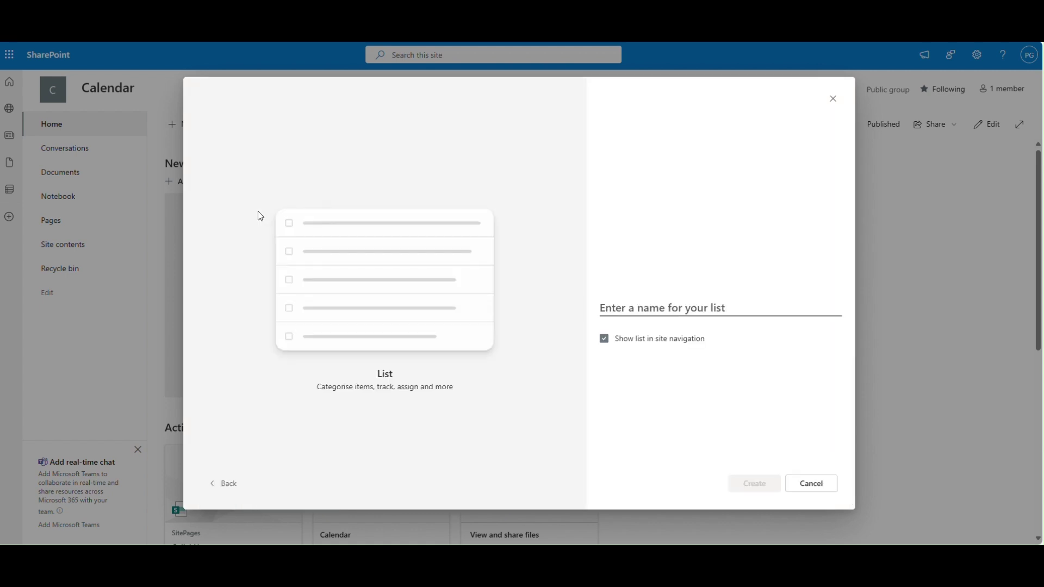
{"action": "type", "text": "Va"}
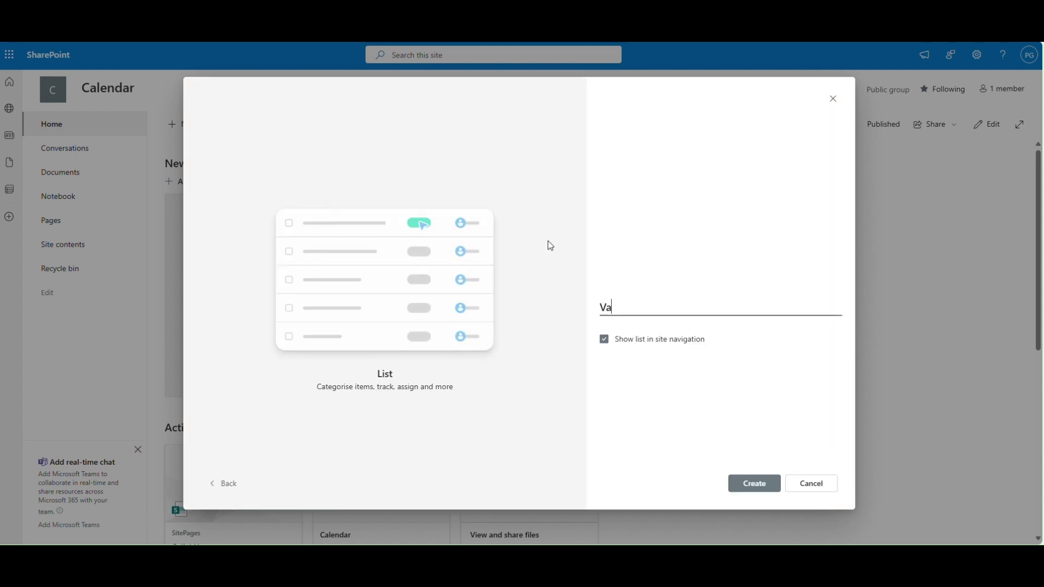
{"action": "type", "text": "cation Calendar"}
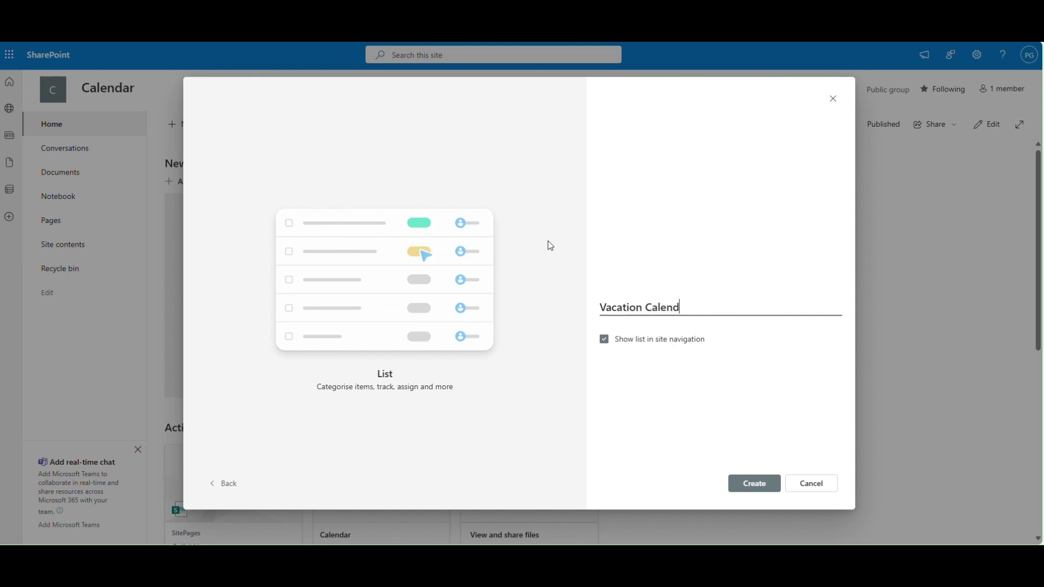
{"action": "left_click", "coordinate": [753, 484]}
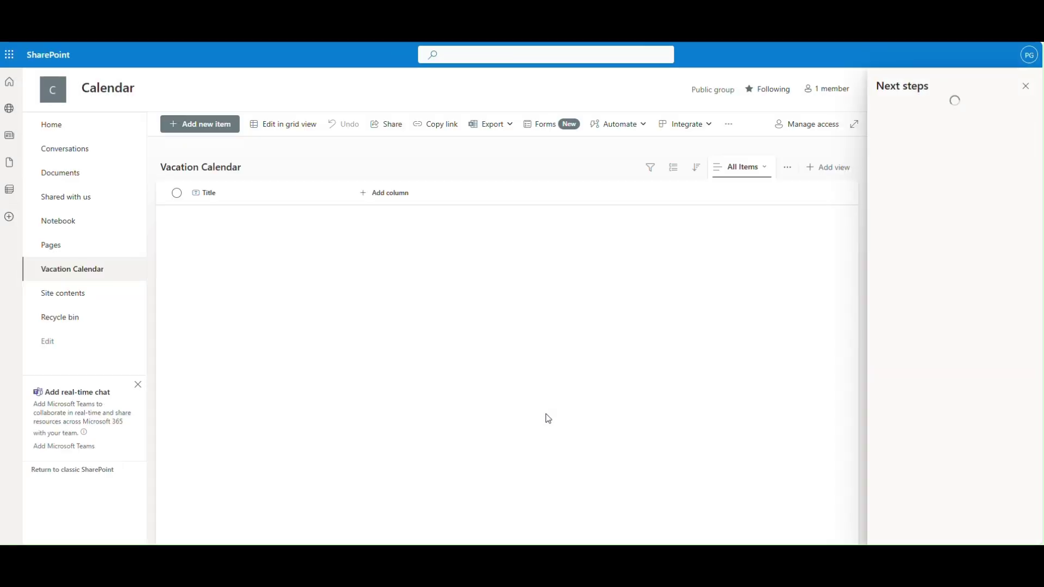
- Add a "Start Date" column of the Date and time type to the Vacation Calendar list
{"action": "left_click", "coordinate": [377, 202]}
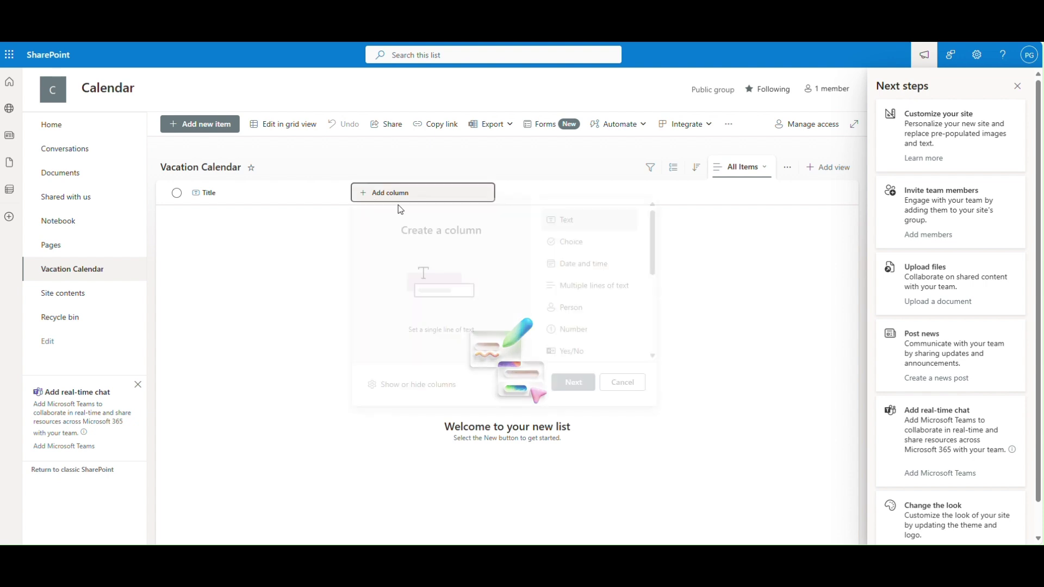
{"action": "left_click", "coordinate": [574, 270]}
{"action": "left_click", "coordinate": [577, 389]}
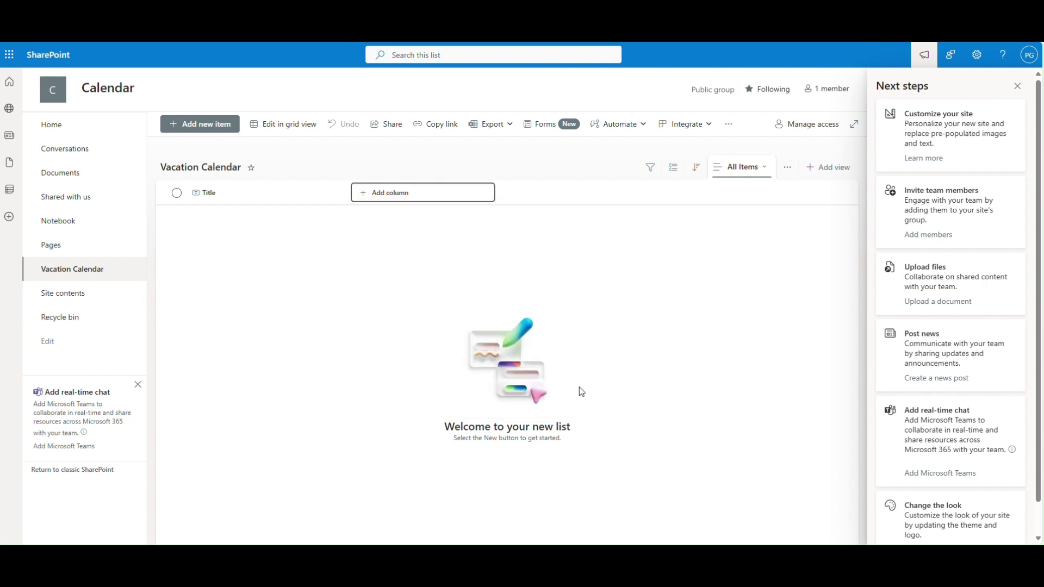
{"action": "type", "text": "Start Date"}
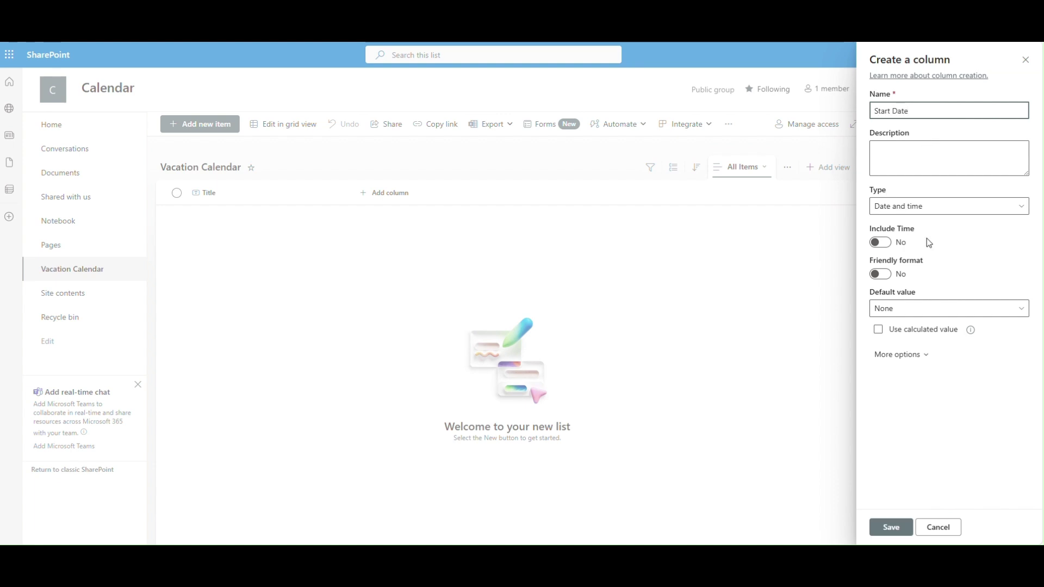
{"action": "left_click", "coordinate": [892, 527]}
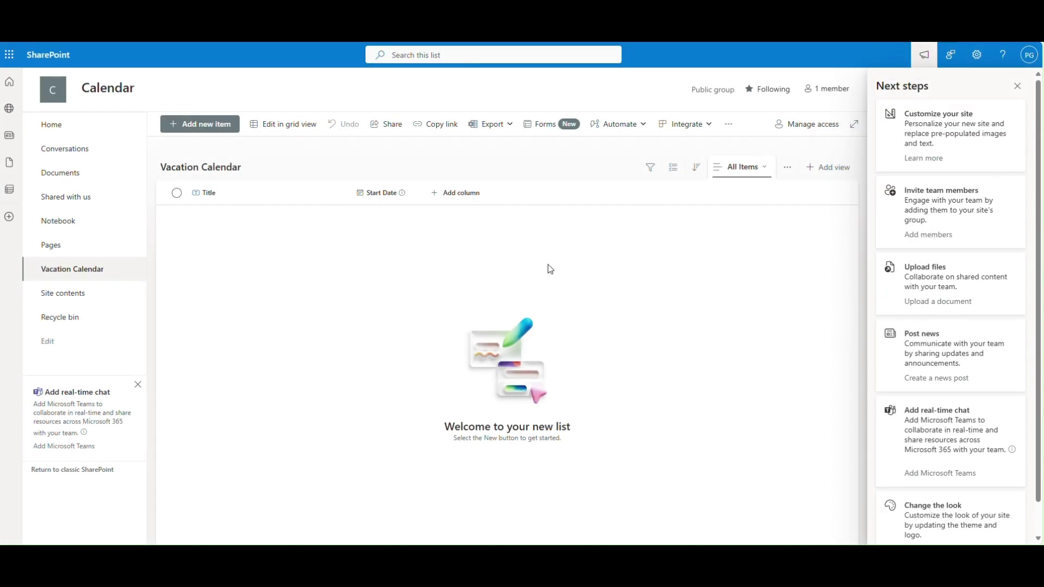
- Add an "End Date" column of the Date and time type to the list
{"action": "left_click", "coordinate": [470, 199]}
{"action": "left_click", "coordinate": [644, 270]}
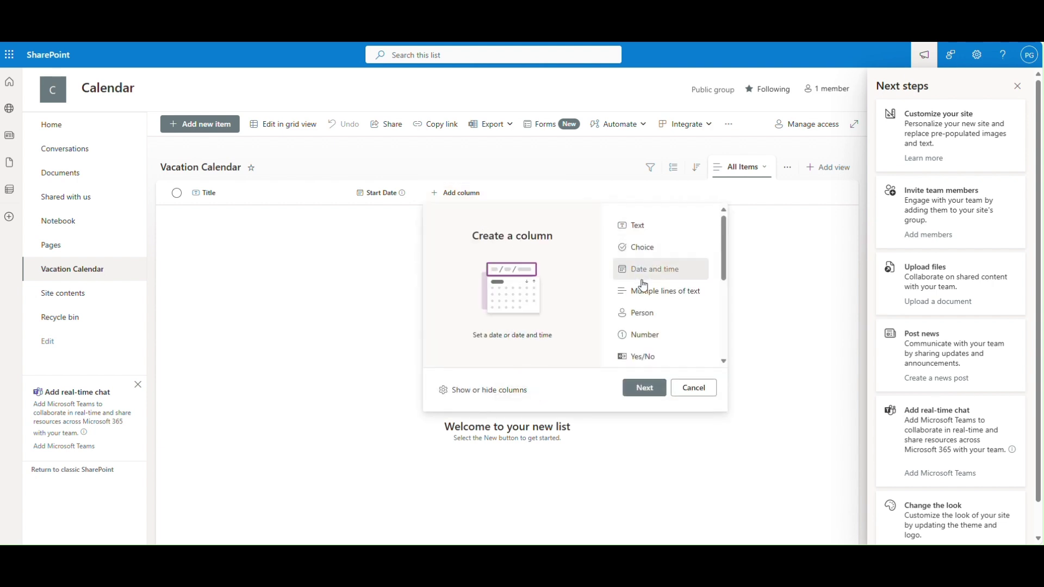
{"action": "left_click", "coordinate": [650, 398]}
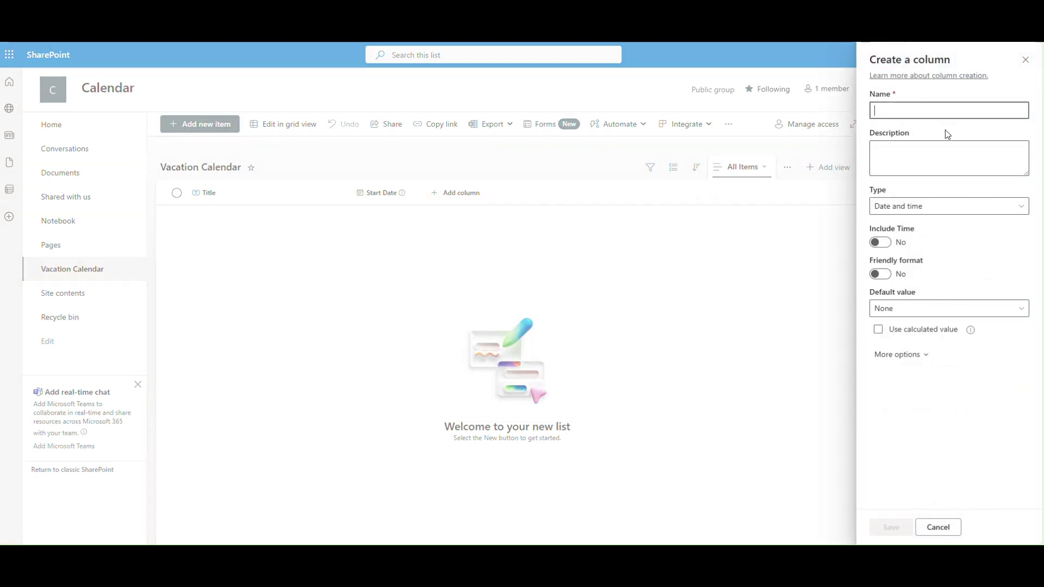
{"action": "type", "text": "End Date"}
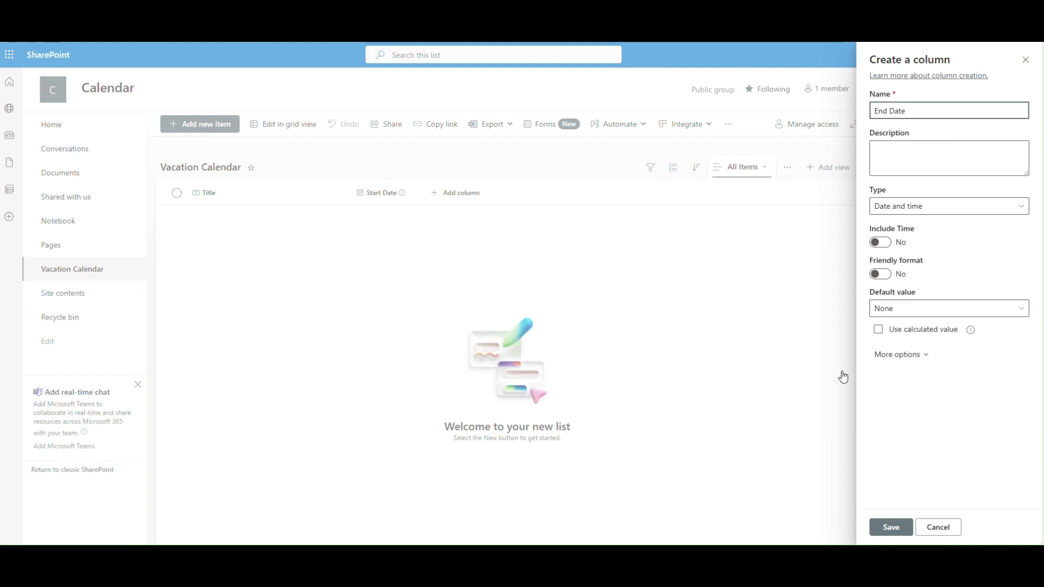
{"action": "left_click", "coordinate": [900, 534]}
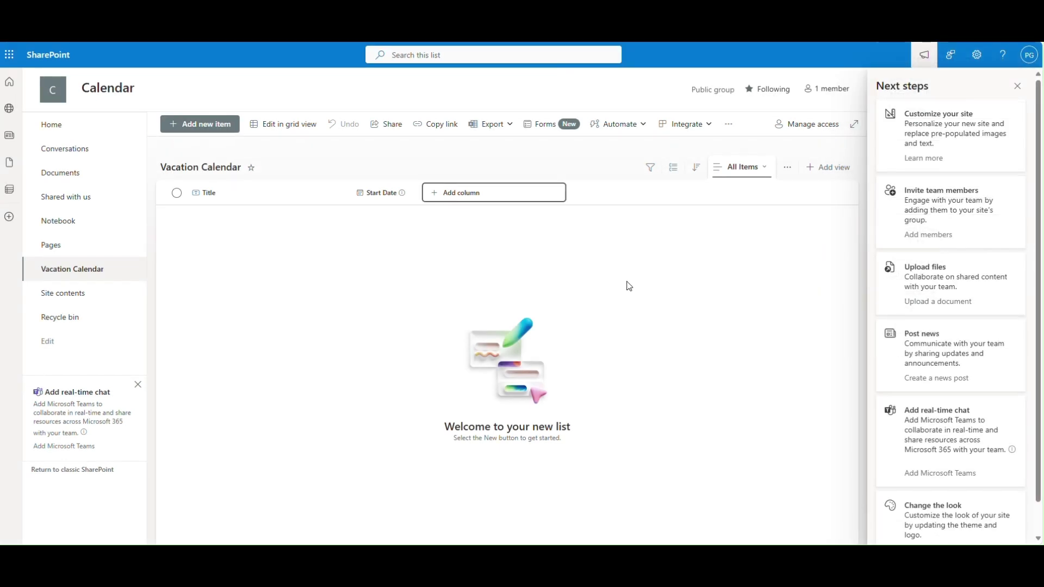
- Add a "Comments" column of the Multiple lines of text type to the list
{"action": "left_click", "coordinate": [560, 197]}
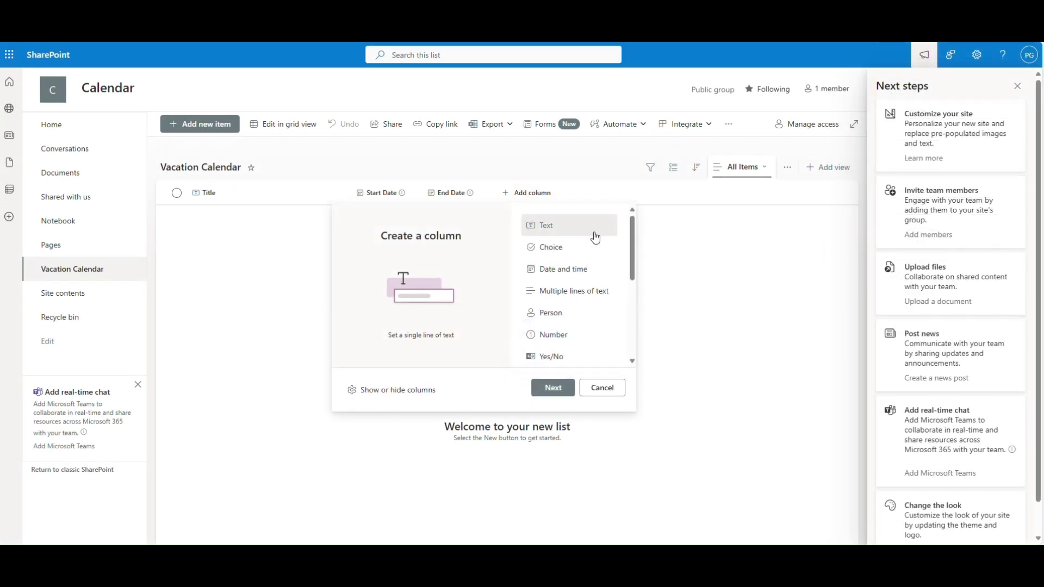
{"action": "left_click", "coordinate": [588, 290]}
{"action": "left_click", "coordinate": [553, 387]}
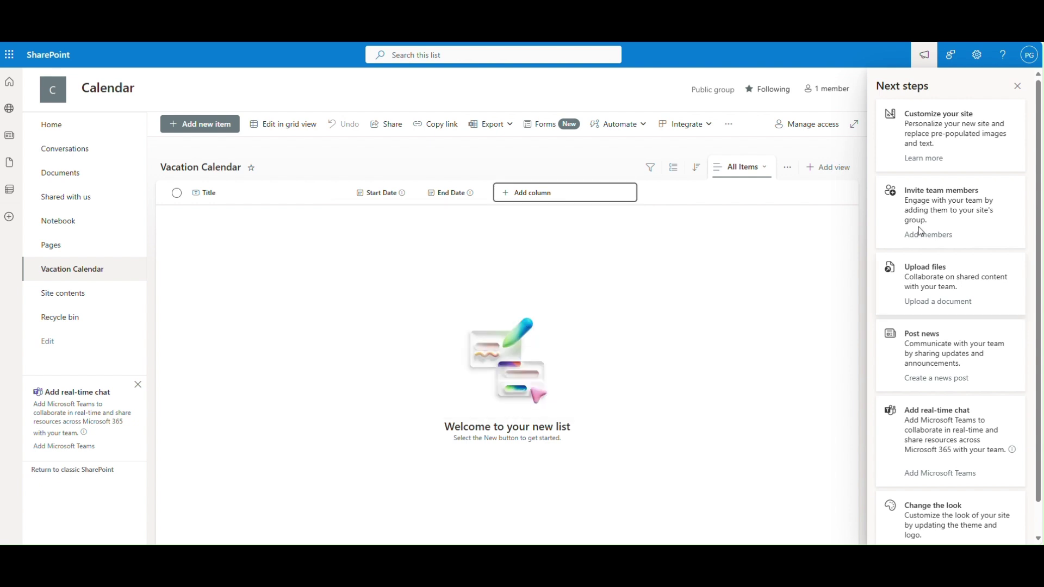
{"action": "type", "text": "Comments"}
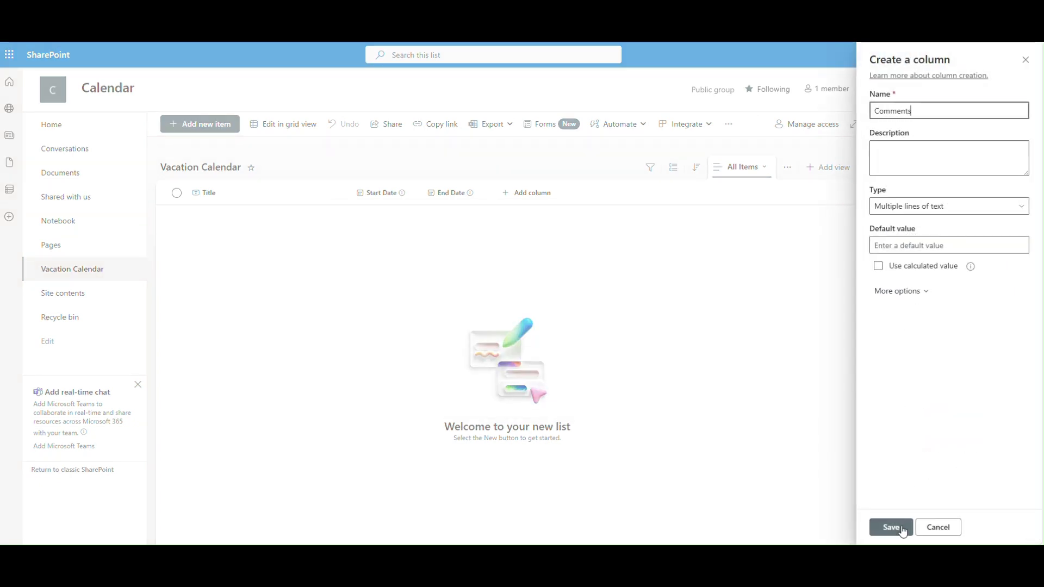
{"action": "left_click", "coordinate": [892, 528]}
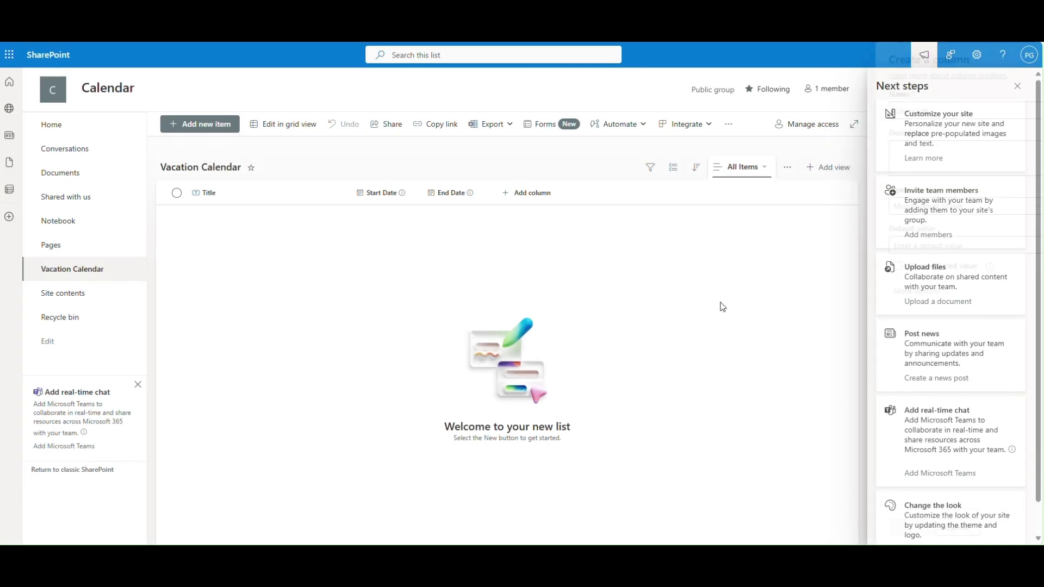
- Add an "Approver" column of the Person type to the list
{"action": "left_click", "coordinate": [595, 199]}
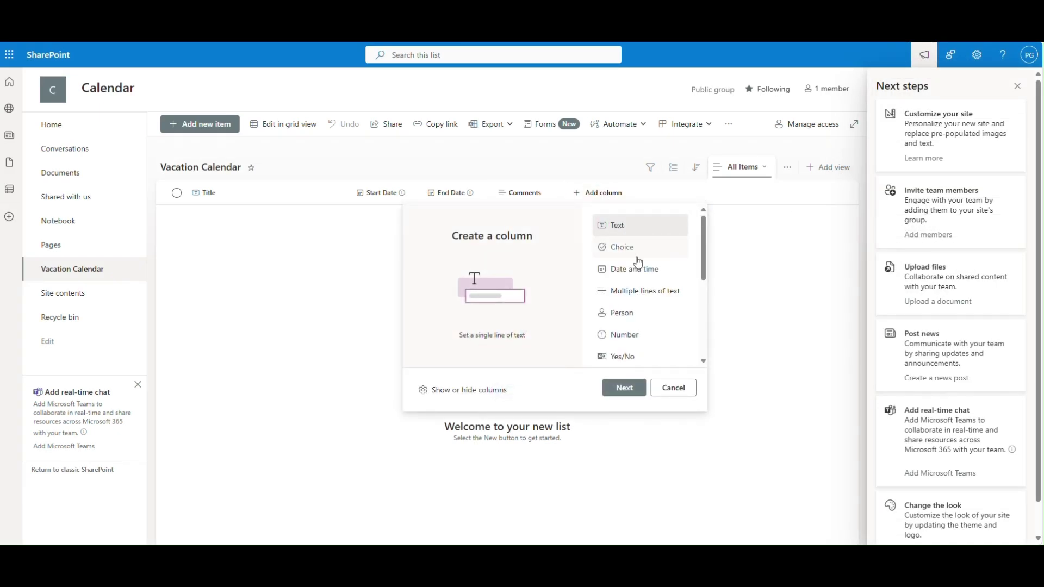
{"action": "left_click", "coordinate": [642, 313]}
{"action": "left_click", "coordinate": [624, 387]}
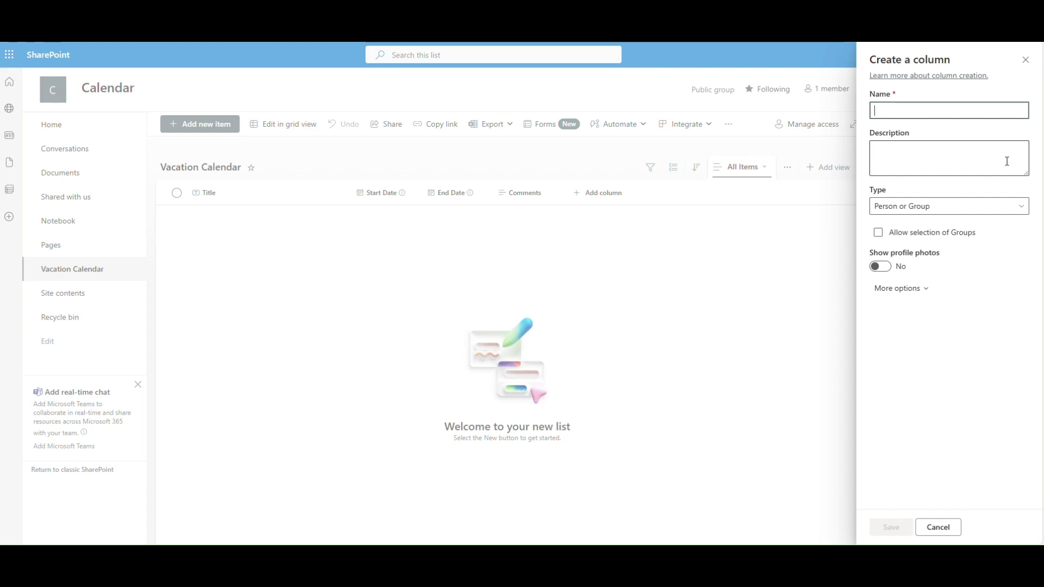
{"action": "type", "text": "P"}
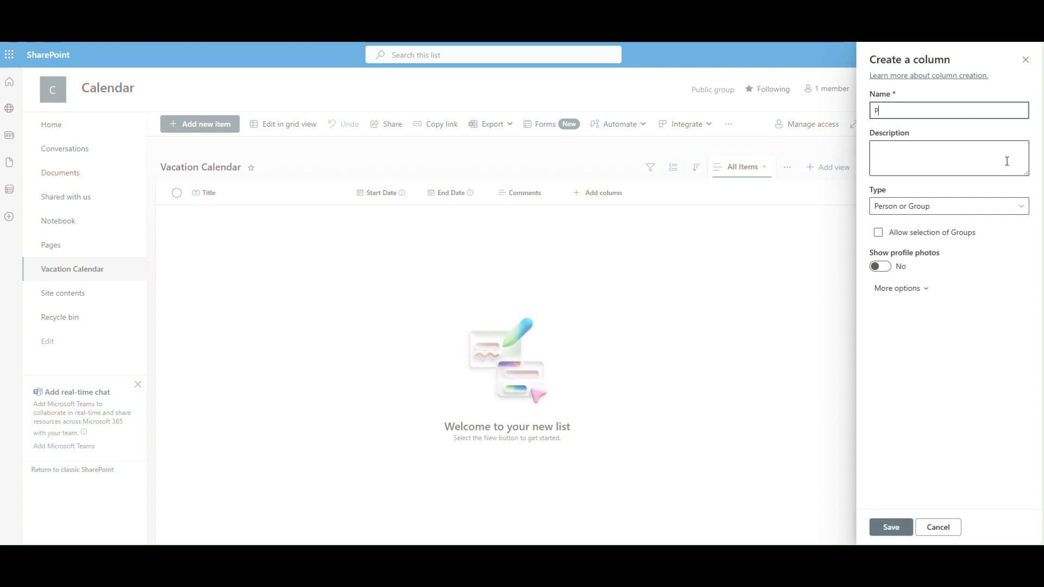
{"action": "key", "text": "BackSpace"}
{"action": "type", "text": "Approver"}
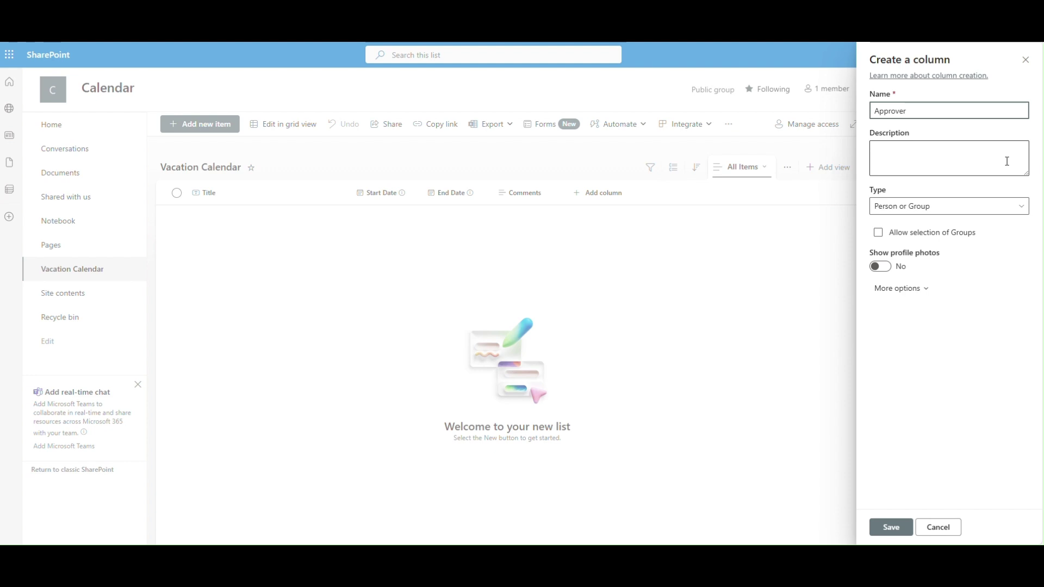
{"action": "left_click", "coordinate": [883, 531]}
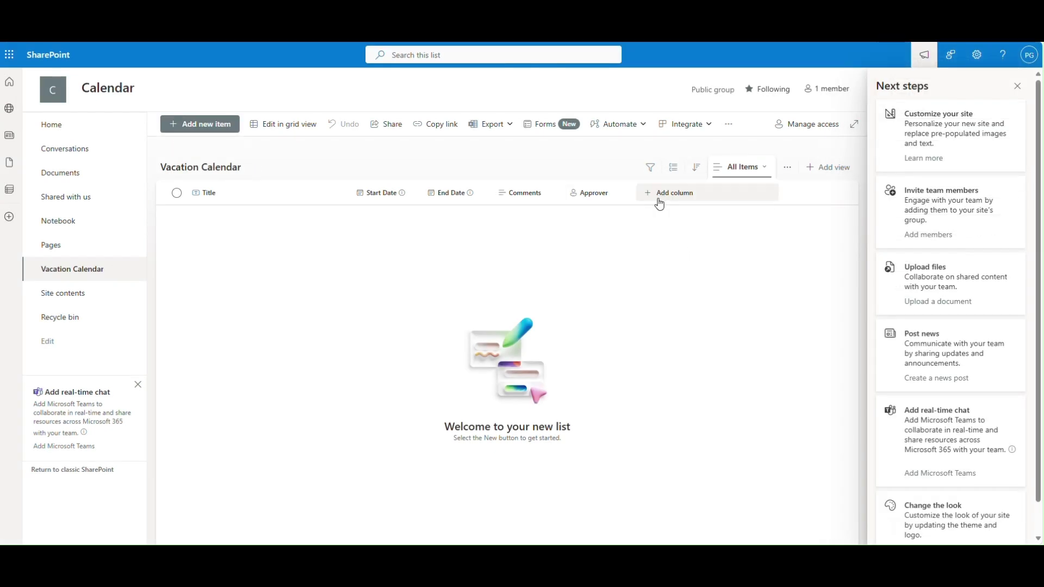
- Add a single-line text column named "Approval Status" with the default value "Pending"
{"action": "left_click", "coordinate": [687, 195]}
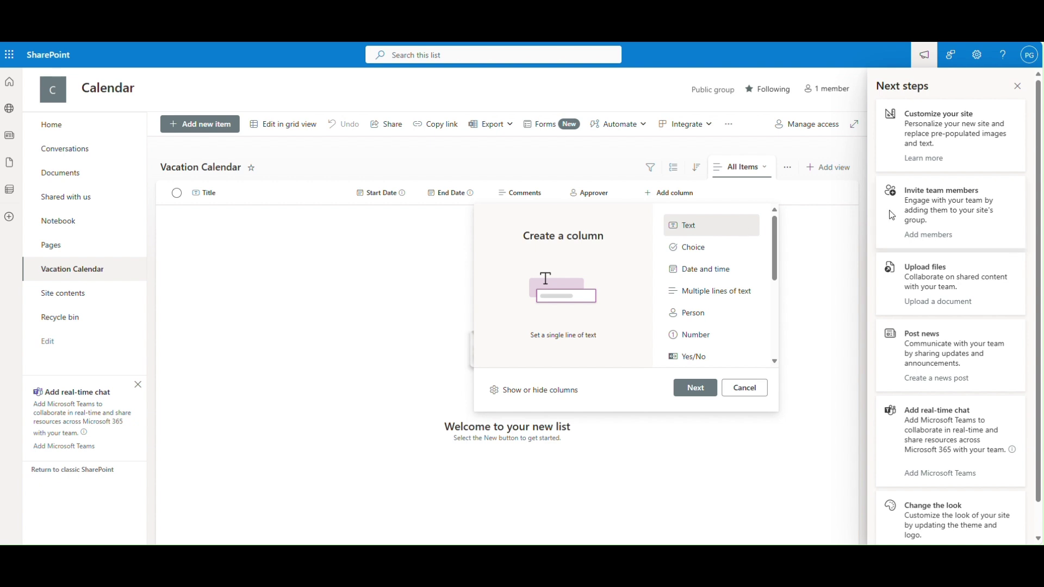
{"action": "left_click", "coordinate": [702, 388]}
{"action": "type", "text": "A"}
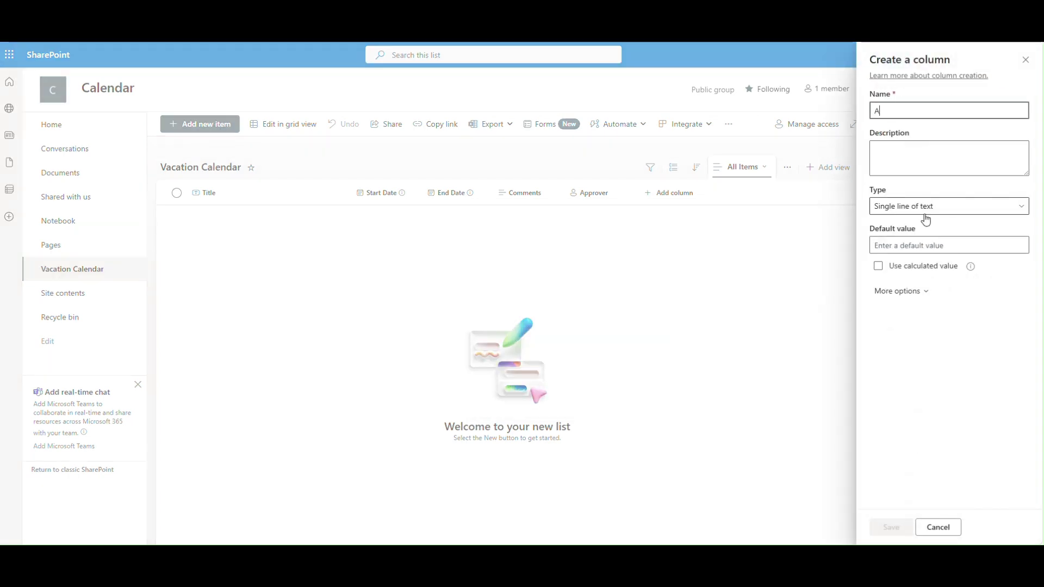
{"action": "type", "text": "pproval Status"}
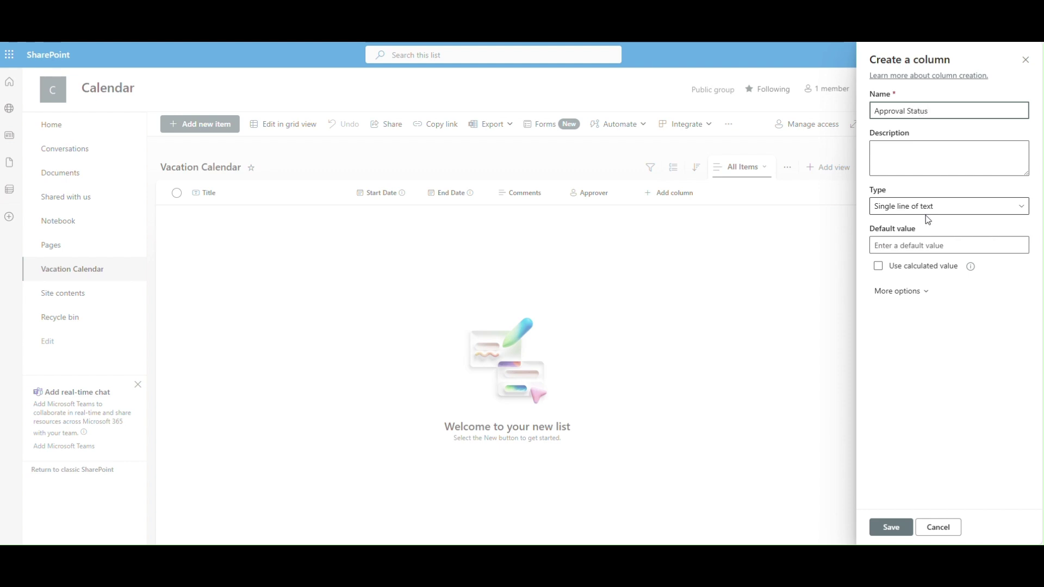
{"action": "left_click", "coordinate": [926, 245]}
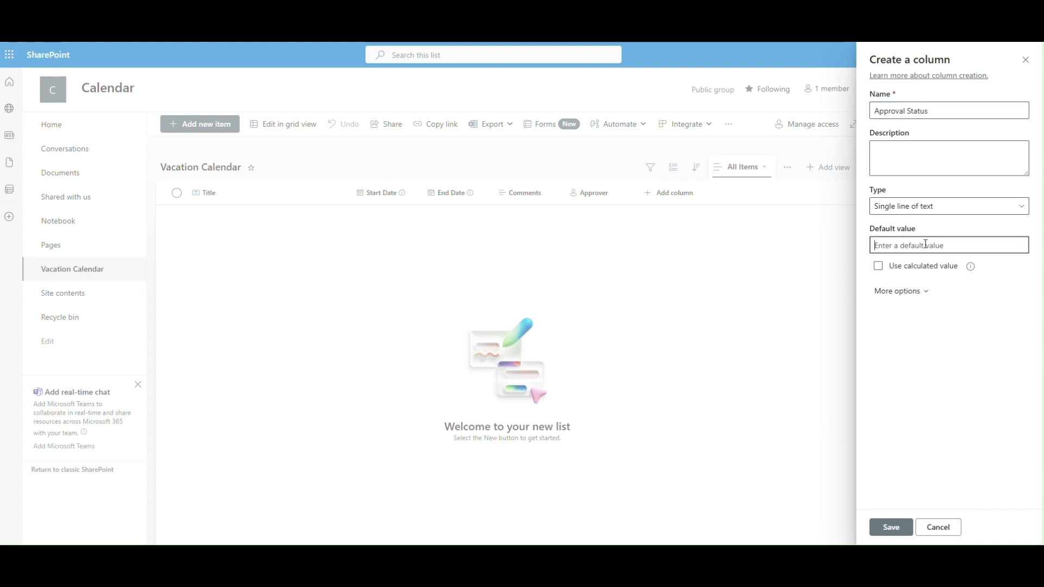
{"action": "type", "text": "Pending"}
{"action": "left_click", "coordinate": [889, 527]}
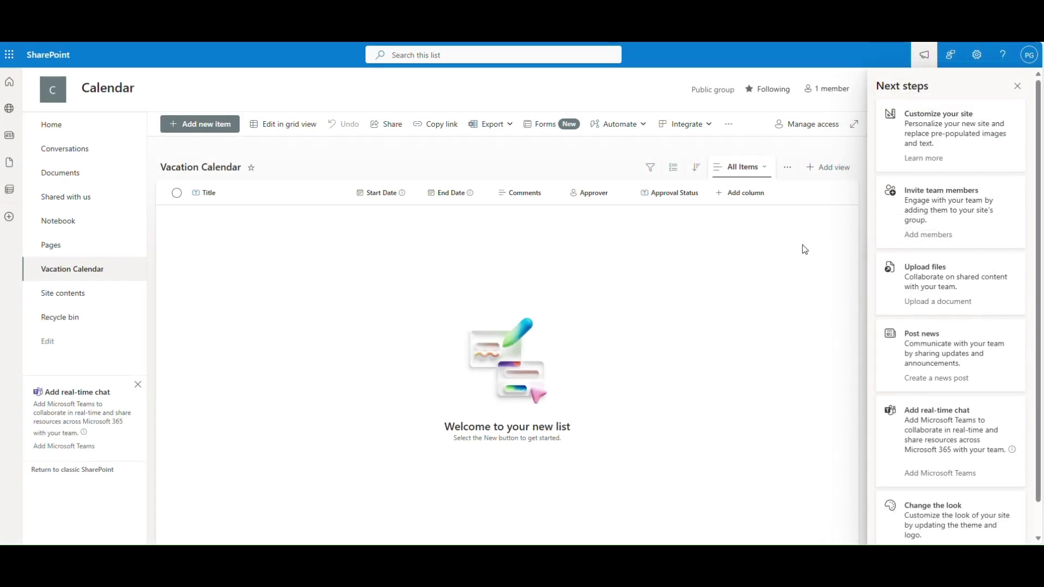
- From the list settings, start a new column named "Total # of Days" and make it a Calculated column
{"action": "left_click", "coordinate": [976, 54]}
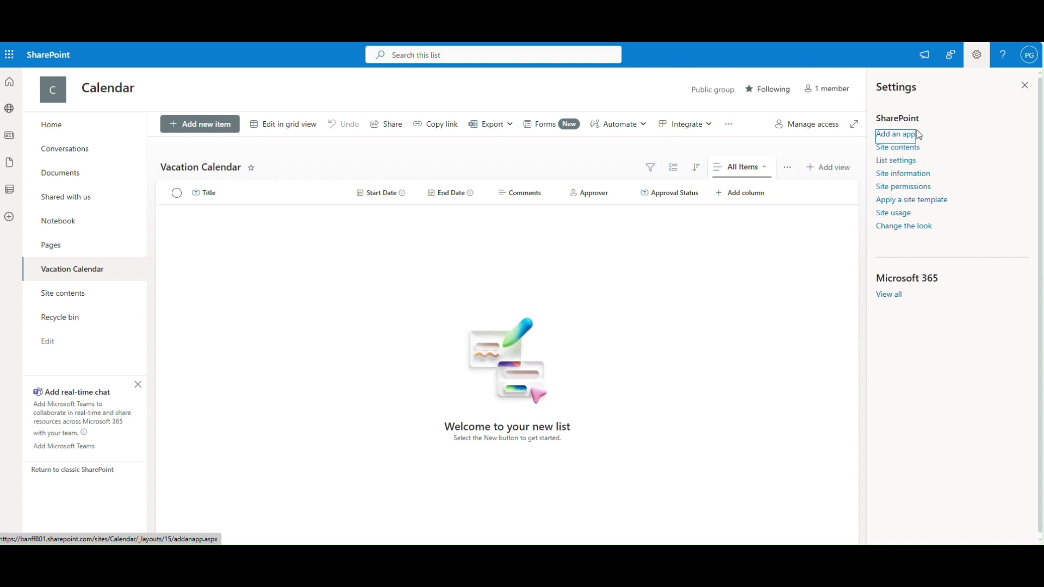
{"action": "left_click", "coordinate": [897, 162]}
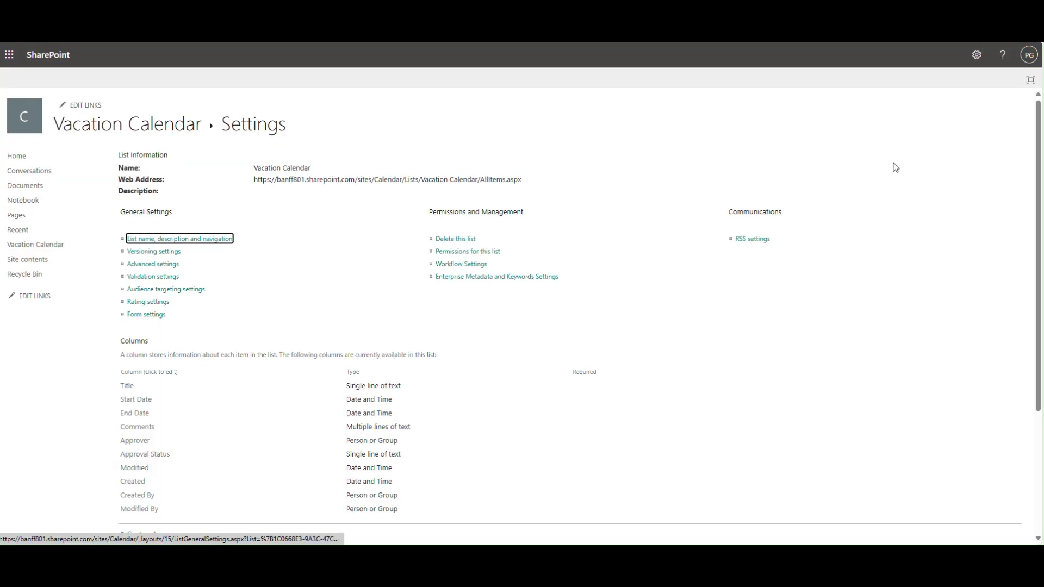
{"action": "scroll", "coordinate": [171, 312], "scroll_direction": "down", "scroll_amount": 3}
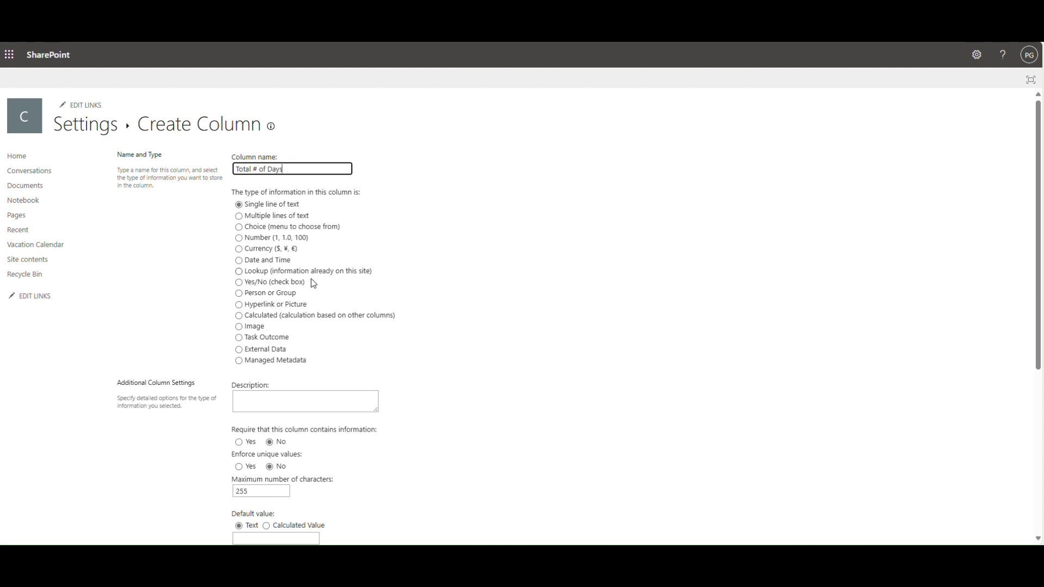
{"action": "left_click", "coordinate": [271, 317]}
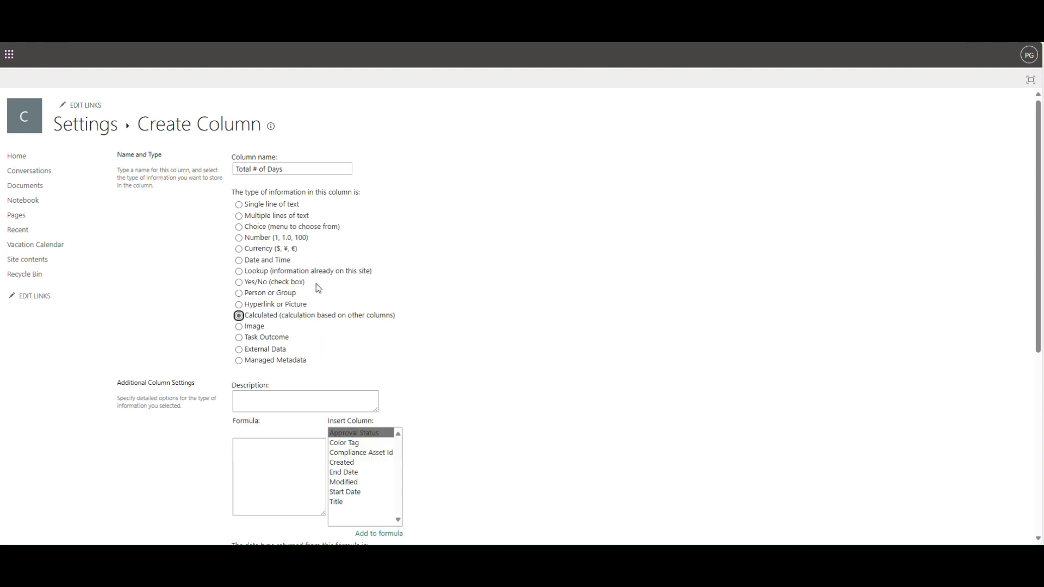
- Build the column formula [End Date]-[Start Date] from the list's date columns
{"action": "left_click", "coordinate": [363, 474]}
{"action": "double_click", "coordinate": [363, 474]}
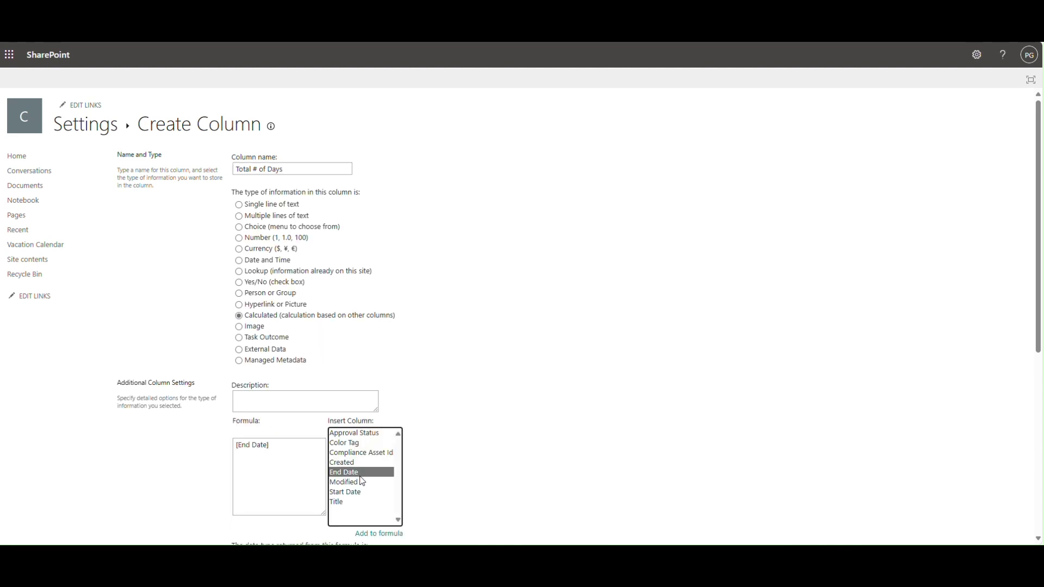
{"action": "left_click", "coordinate": [300, 462]}
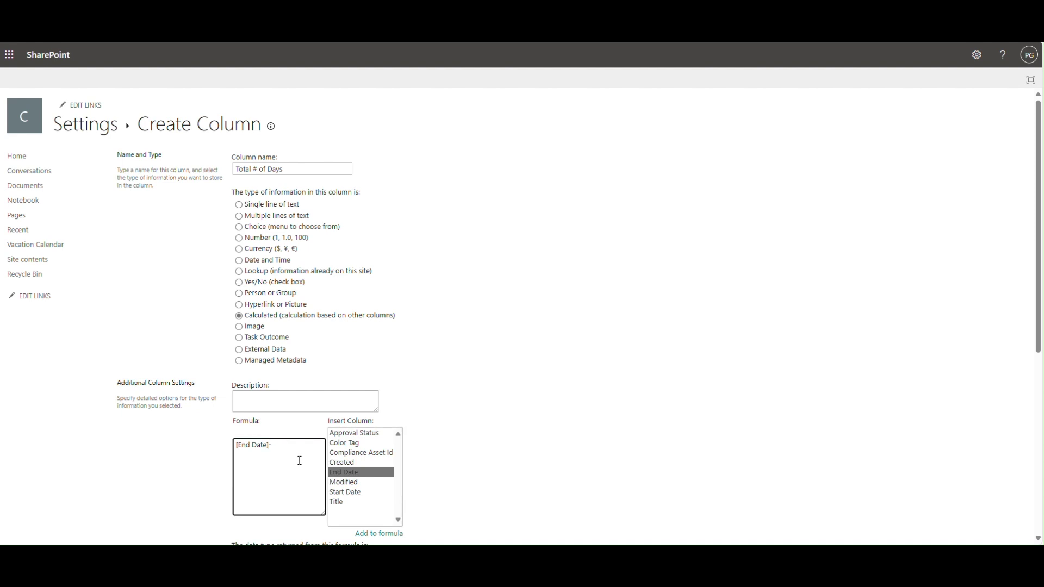
{"action": "left_click", "coordinate": [347, 493]}
{"action": "double_click", "coordinate": [347, 492]}
- Return the "Total # of Days" formula result as a Number with 2 decimal places and save the column
{"action": "scroll", "coordinate": [284, 473], "scroll_direction": "down", "scroll_amount": 5}
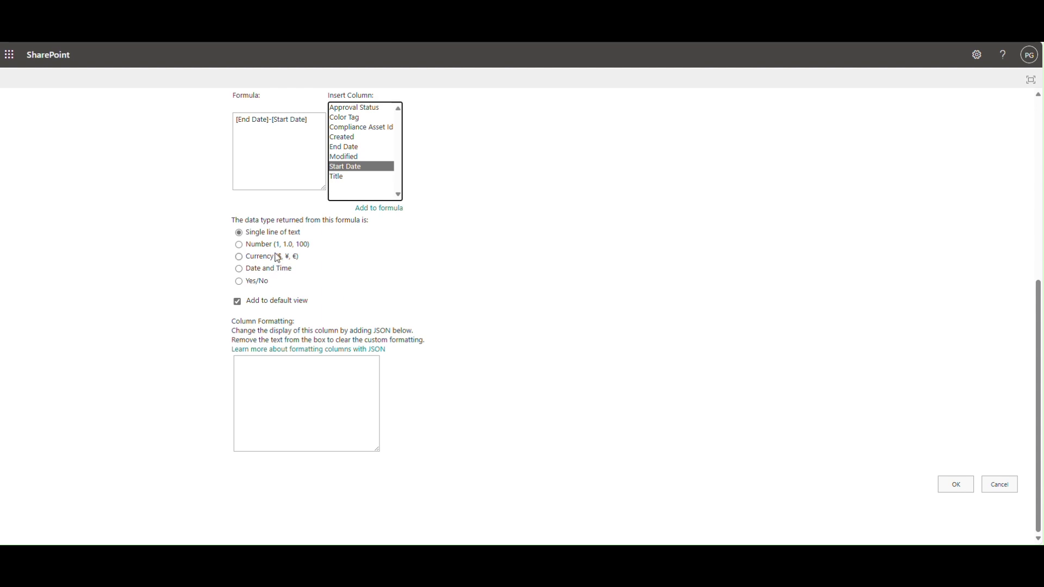
{"action": "left_click", "coordinate": [276, 252]}
{"action": "left_click", "coordinate": [271, 306]}
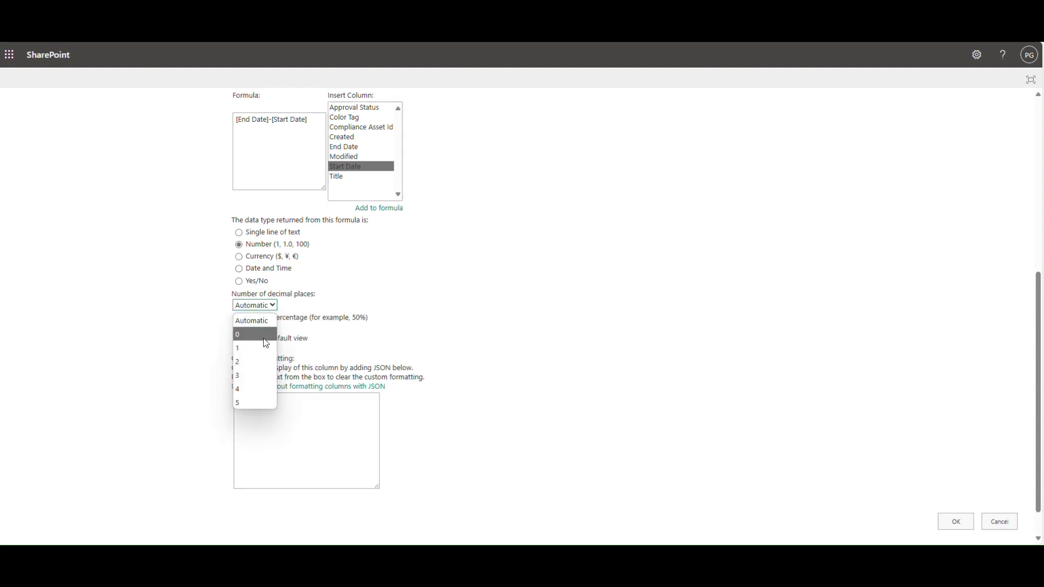
{"action": "left_click", "coordinate": [263, 359]}
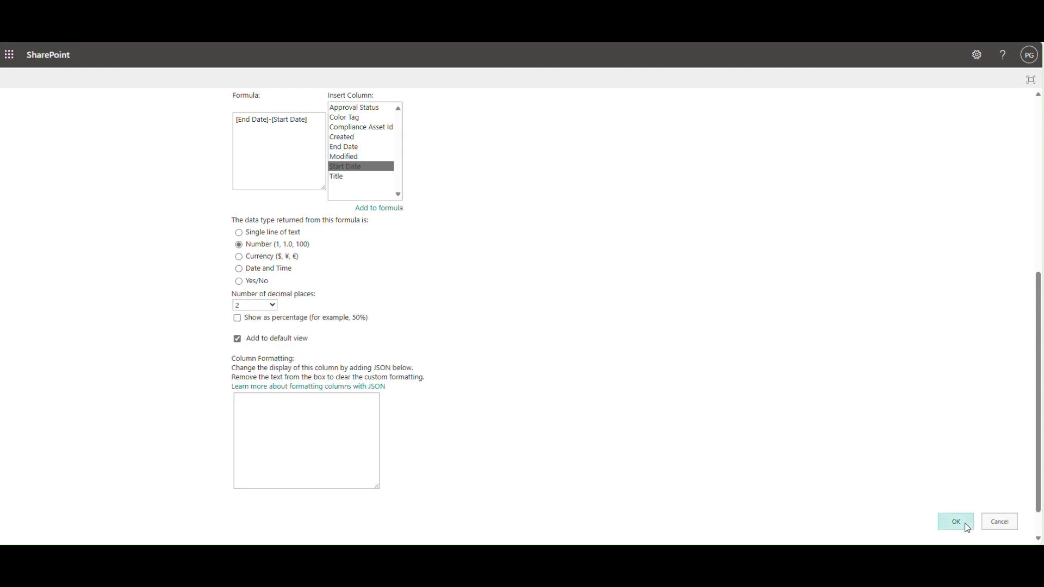
{"action": "left_click", "coordinate": [967, 528]}
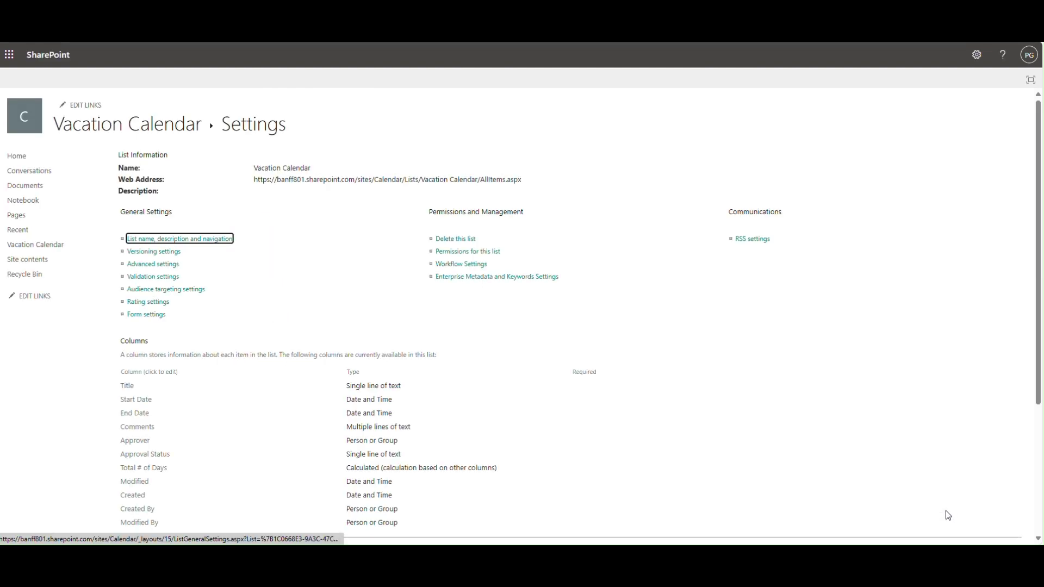
{"action": "scroll", "coordinate": [529, 416], "scroll_direction": "down", "scroll_amount": 3}
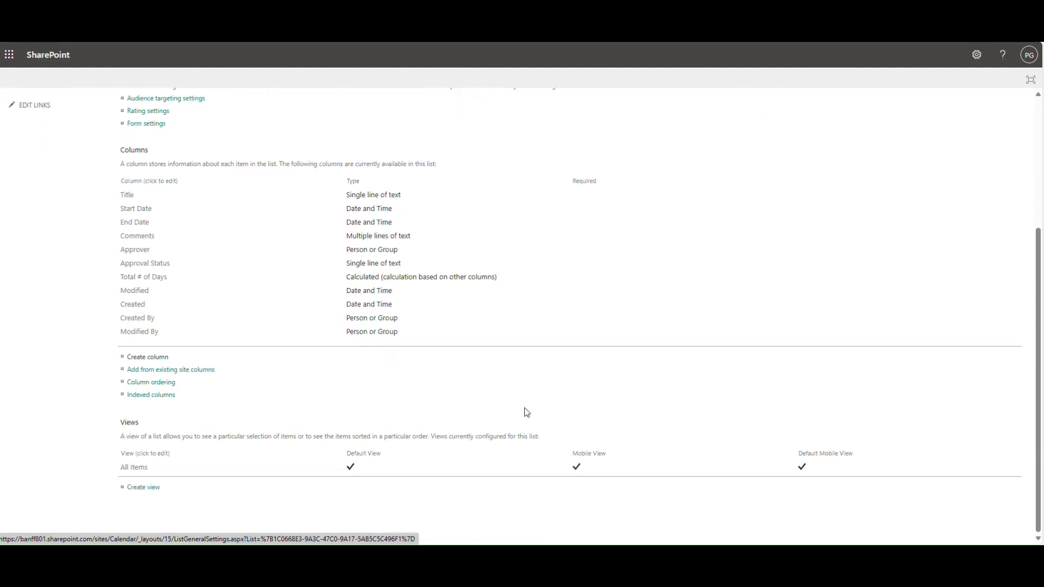
{"action": "scroll", "coordinate": [426, 419], "scroll_direction": "up", "scroll_amount": 4}
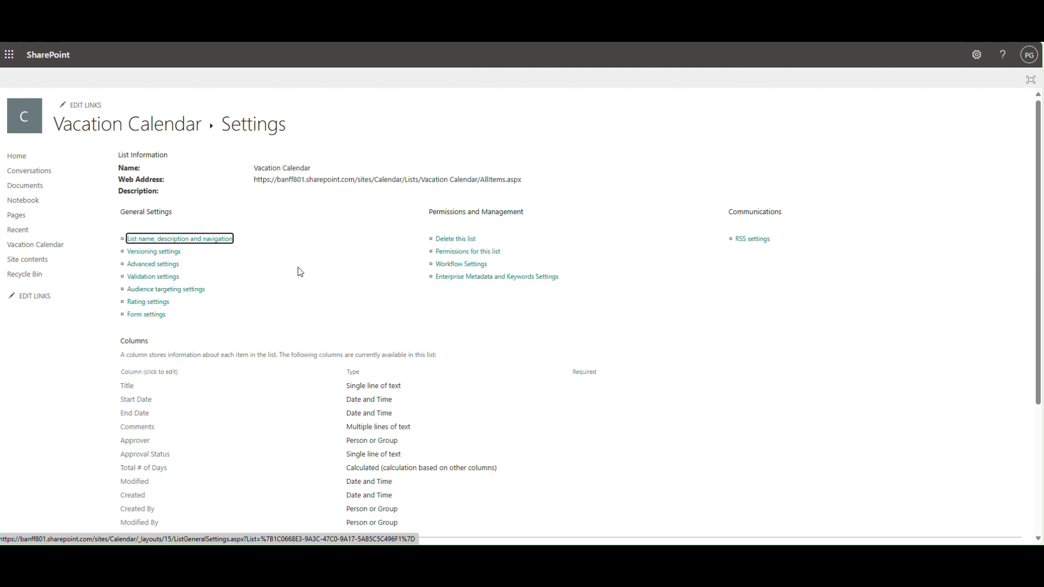
- Switch to Power Automate and start building an automated cloud flow from blank
{"action": "left_click", "coordinate": [11, 64]}
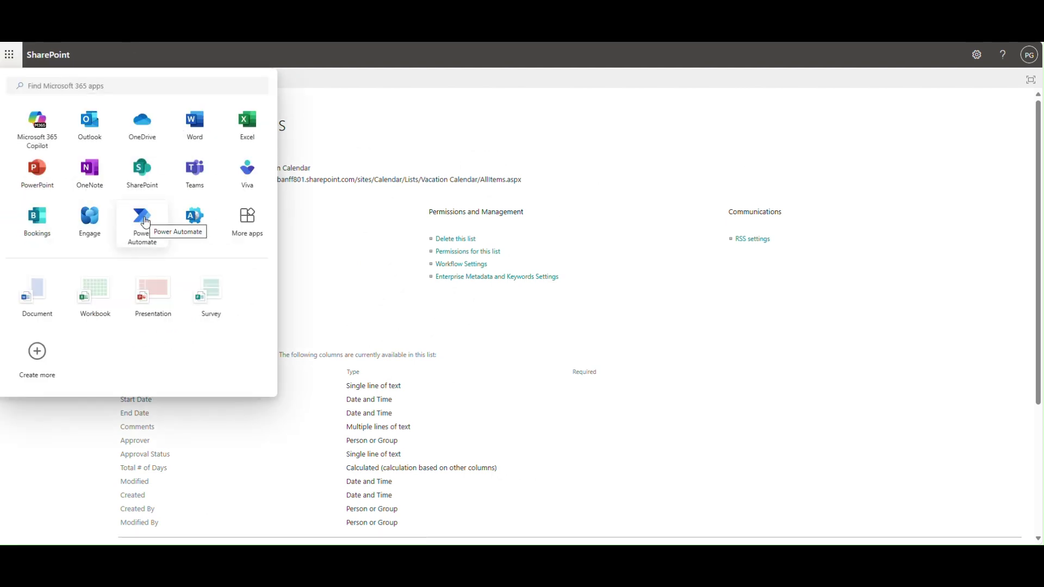
{"action": "left_click", "coordinate": [146, 220]}
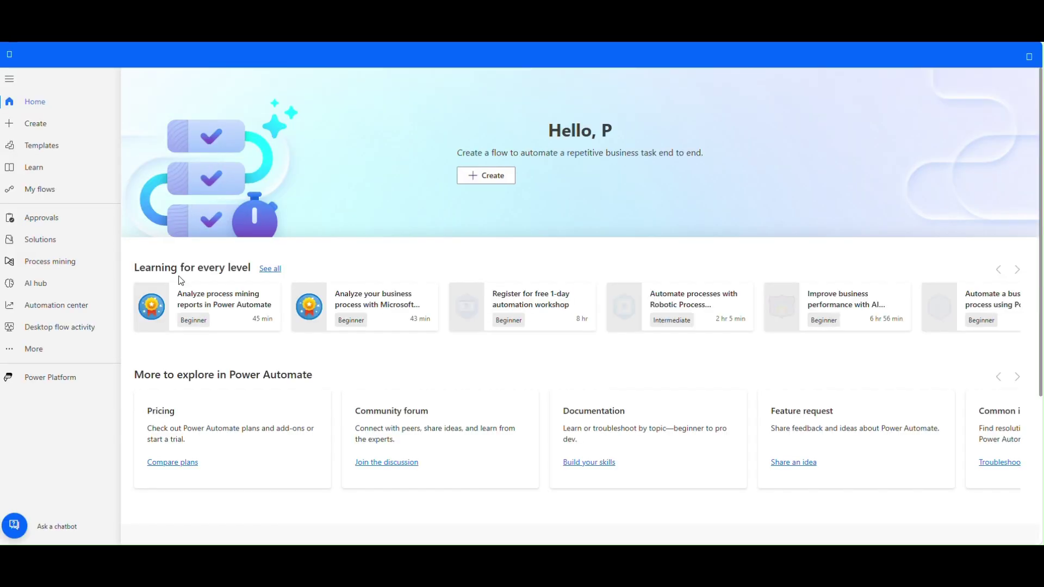
{"action": "left_click", "coordinate": [65, 189]}
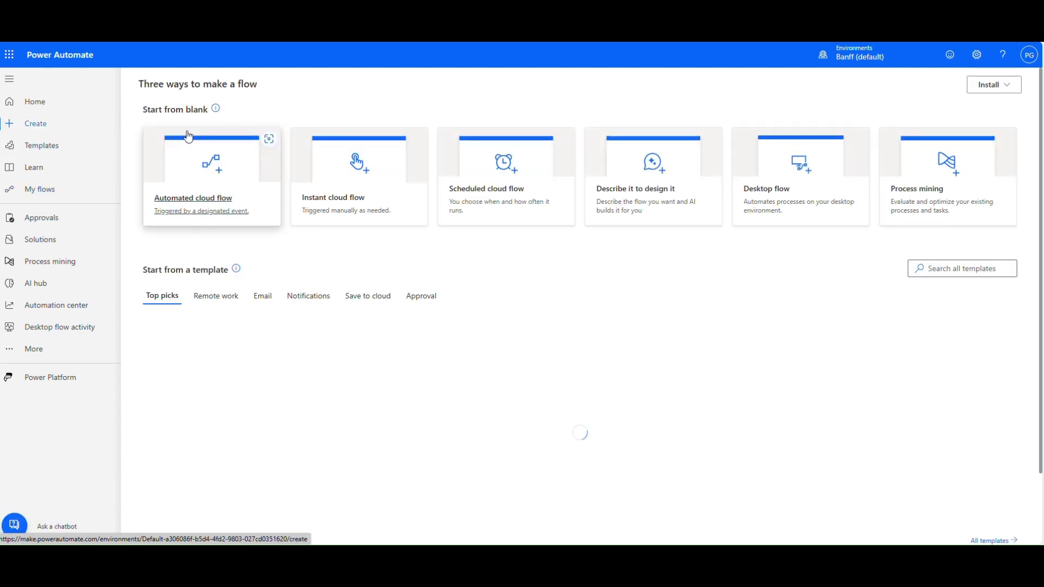
{"action": "left_click", "coordinate": [255, 190]}
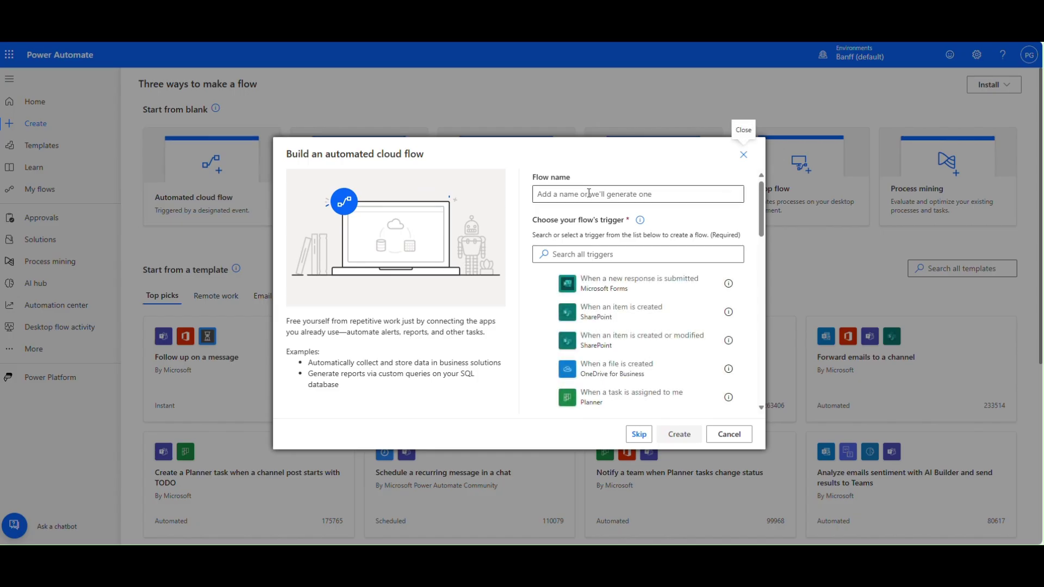
- Create the flow as "Vacation Calendar - Flow" with the SharePoint trigger "When an item is created or modified"
{"action": "type", "text": "Vacati"}
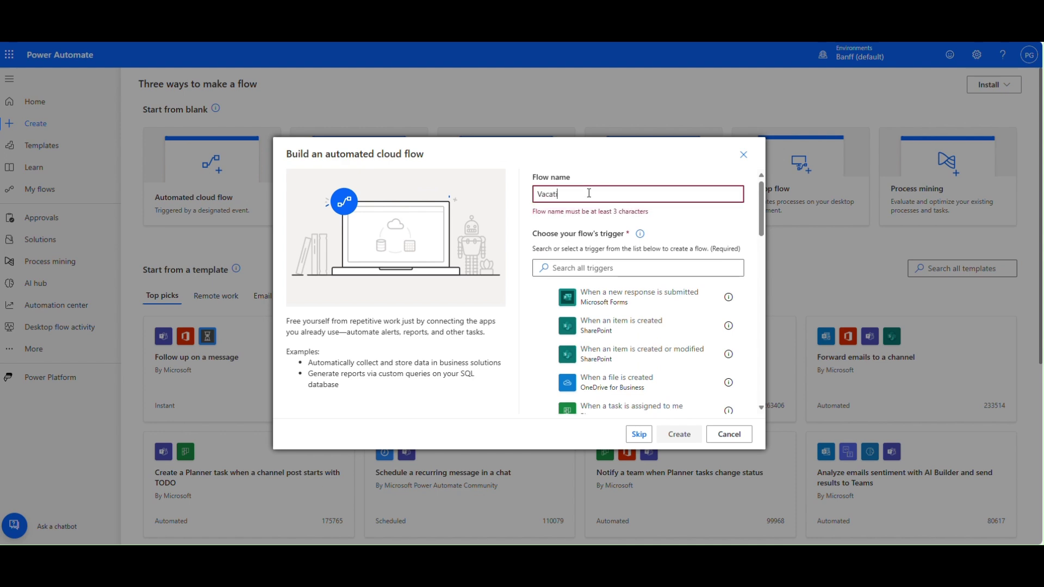
{"action": "type", "text": "on Calendar - Flow"}
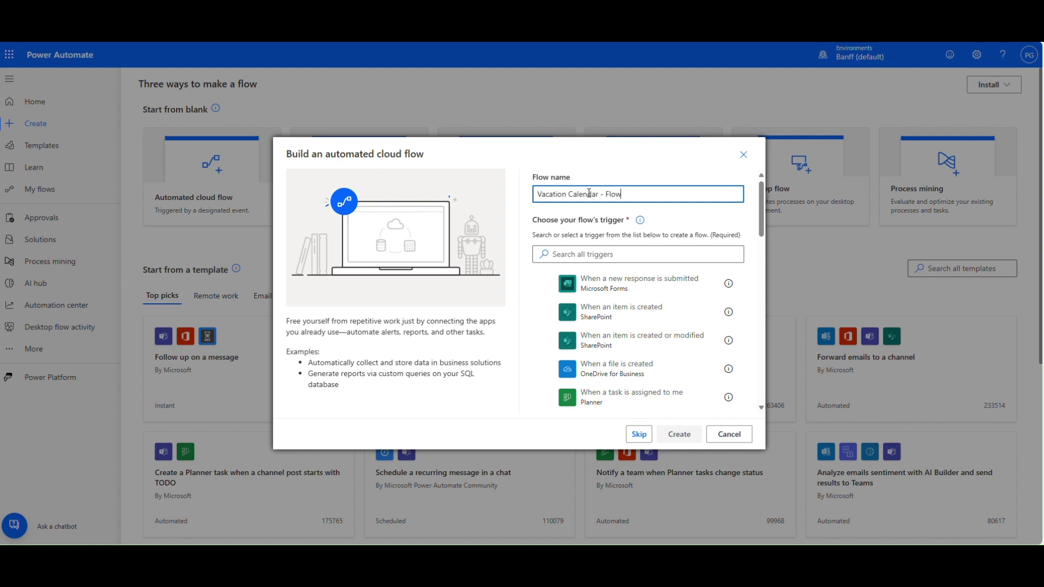
{"action": "left_click", "coordinate": [667, 349]}
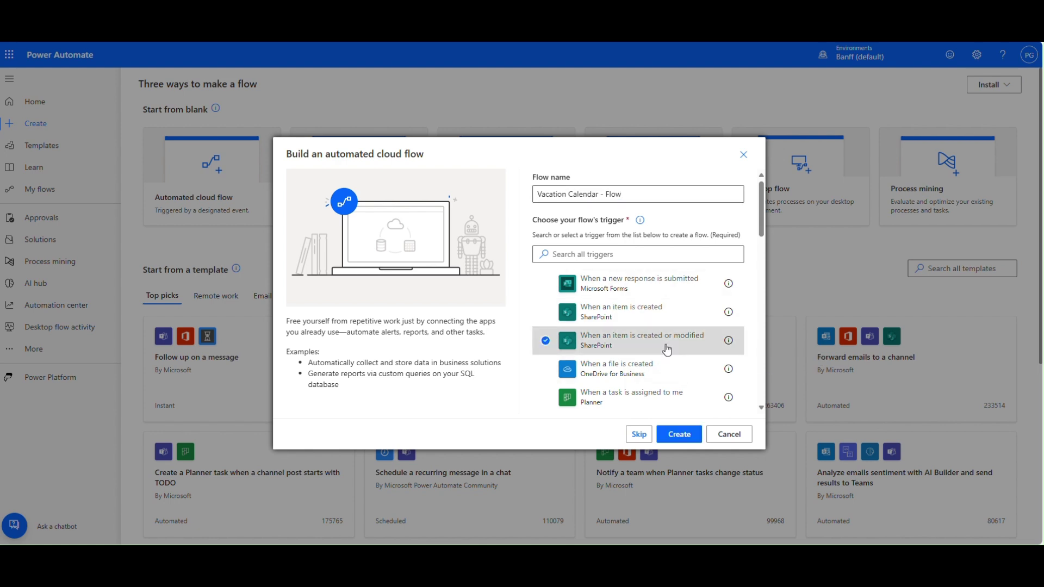
{"action": "left_click", "coordinate": [678, 434]}
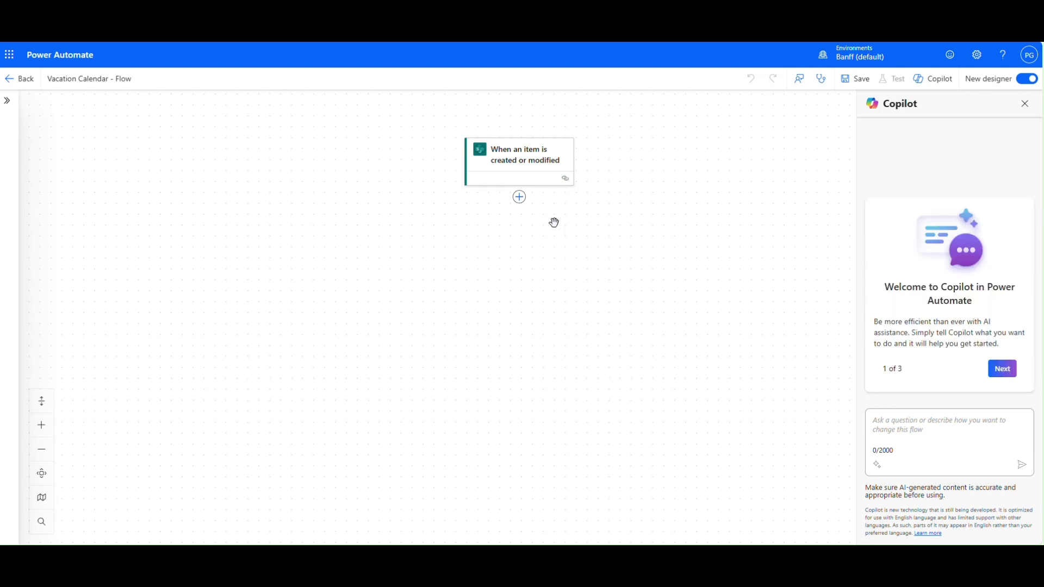
- Point the trigger to the Calendar site address and the Vacation Calendar list
{"action": "left_click", "coordinate": [546, 163]}
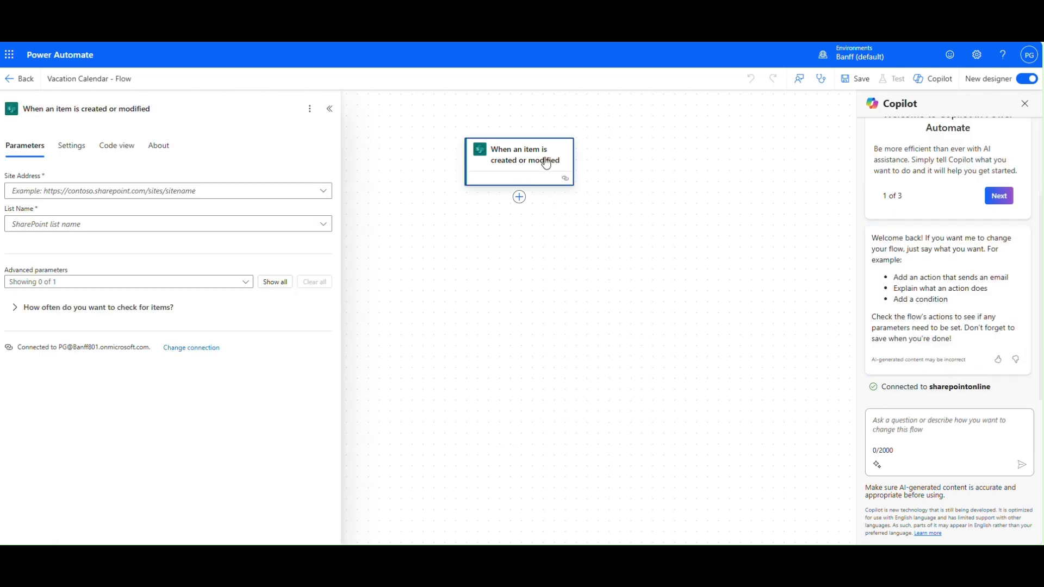
{"action": "left_click", "coordinate": [322, 191]}
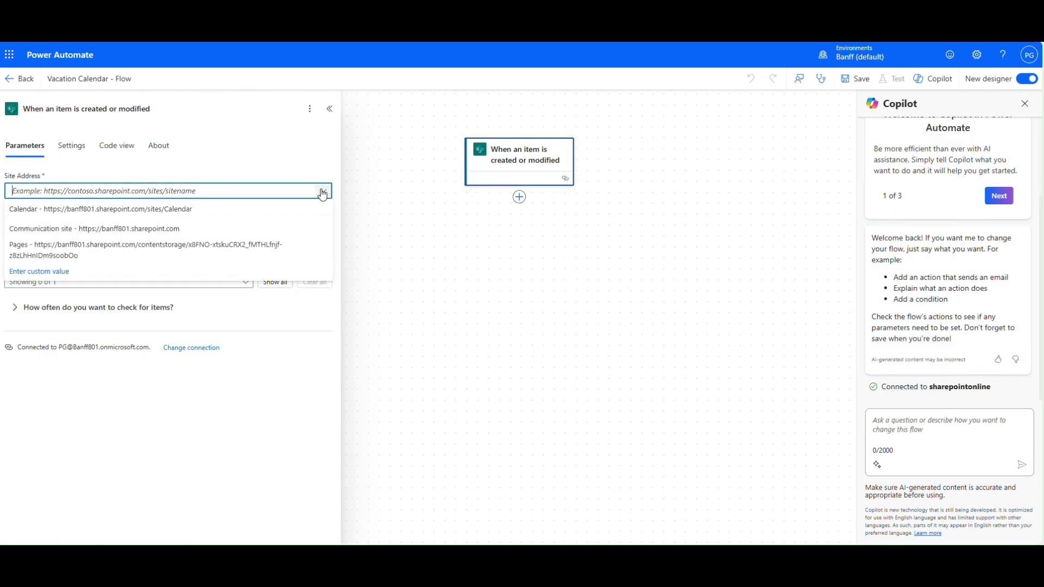
{"action": "left_click", "coordinate": [237, 214]}
{"action": "left_click", "coordinate": [325, 225]}
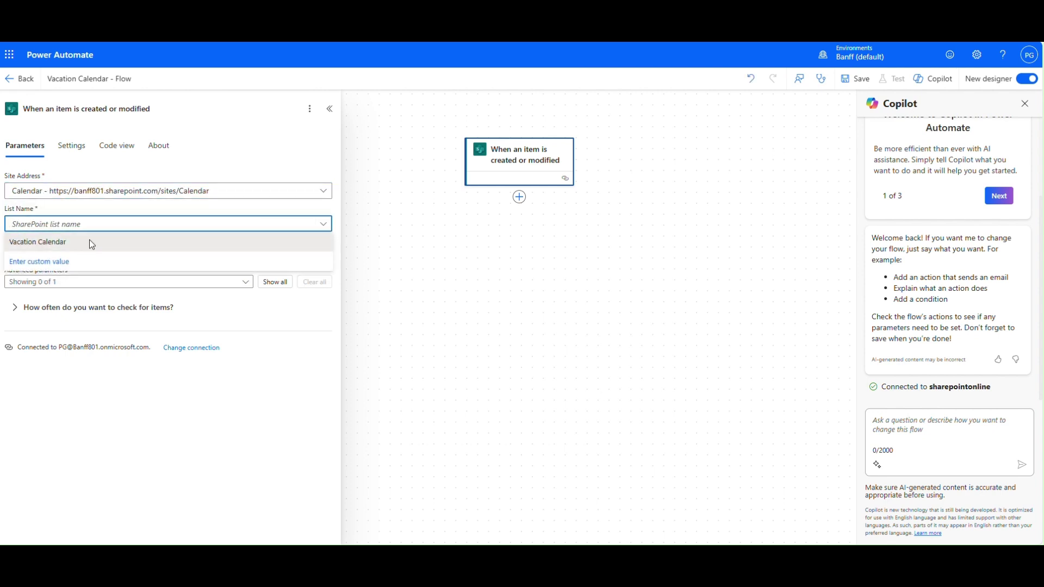
{"action": "left_click", "coordinate": [89, 240]}
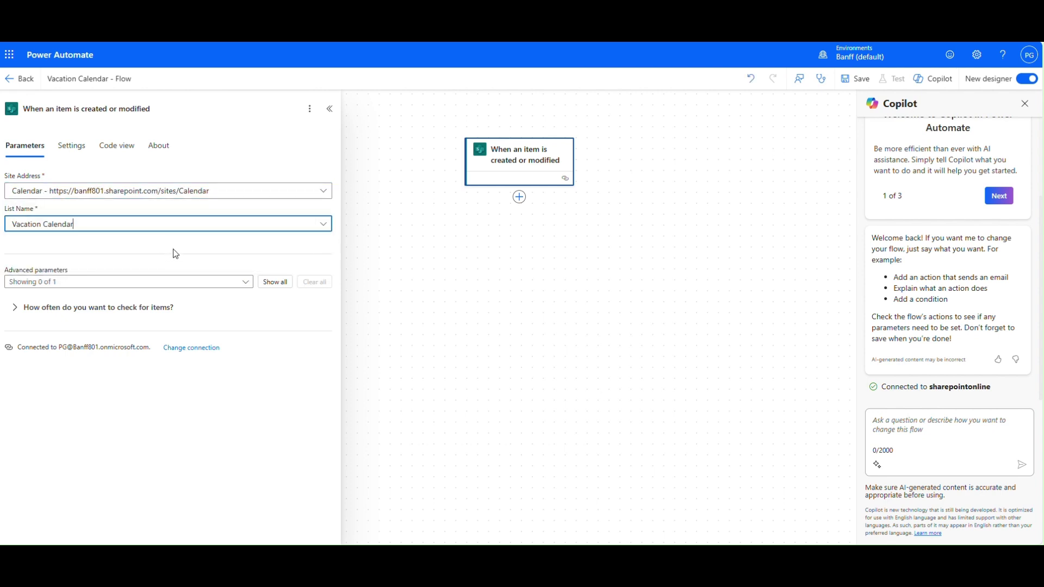
- Add a "Start and wait for an approval" action after the trigger, with approval type "Approve/Reject - First to respond"
{"action": "left_click", "coordinate": [520, 197]}
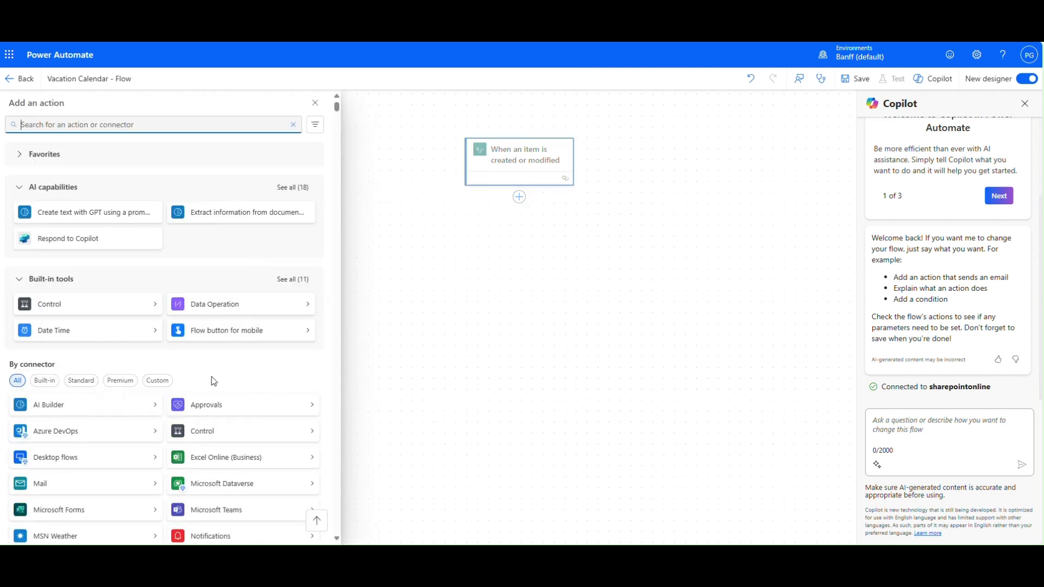
{"action": "left_click", "coordinate": [252, 405]}
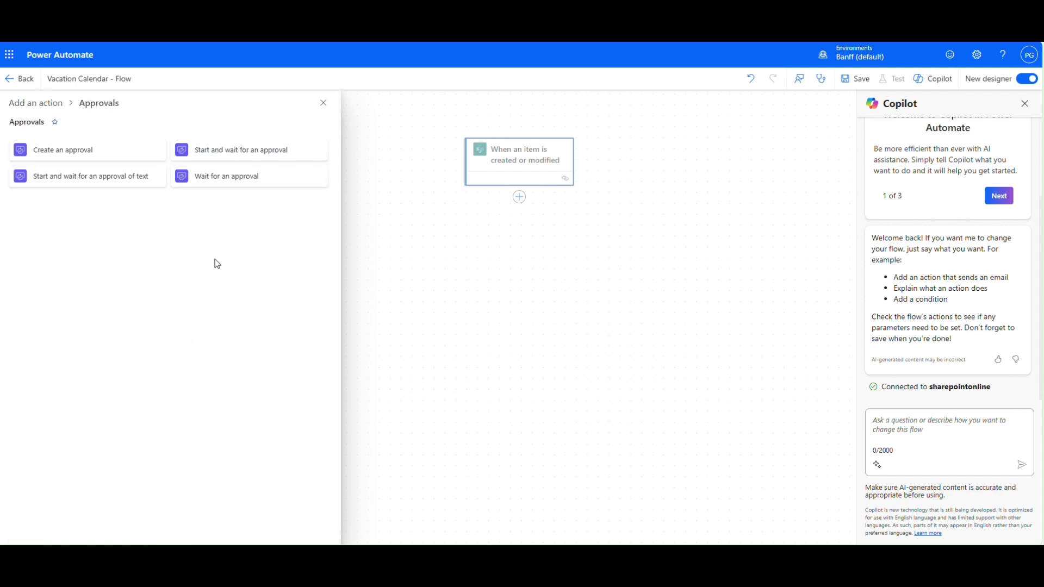
{"action": "left_click", "coordinate": [271, 151]}
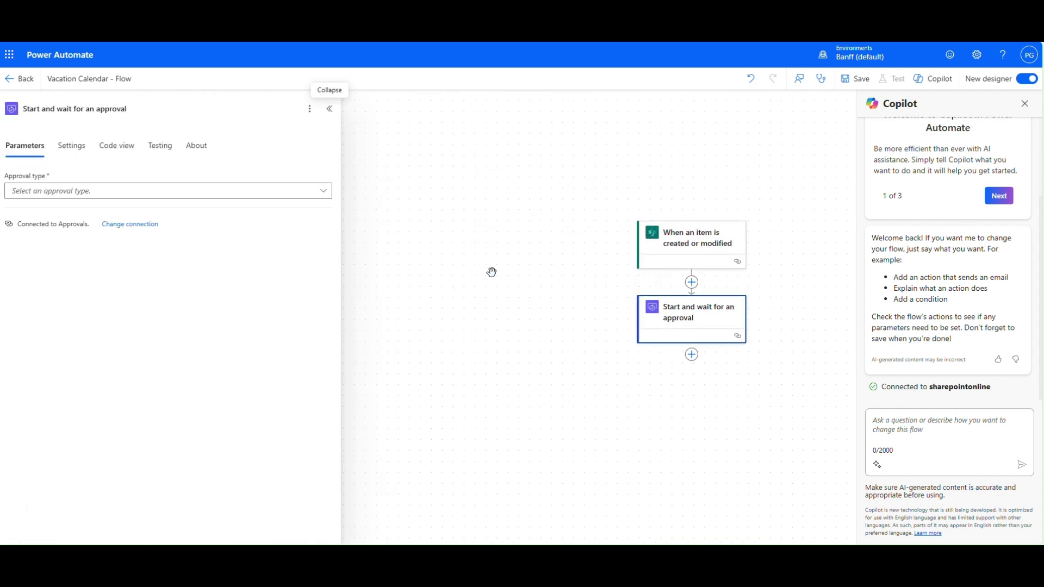
{"action": "left_click", "coordinate": [324, 195]}
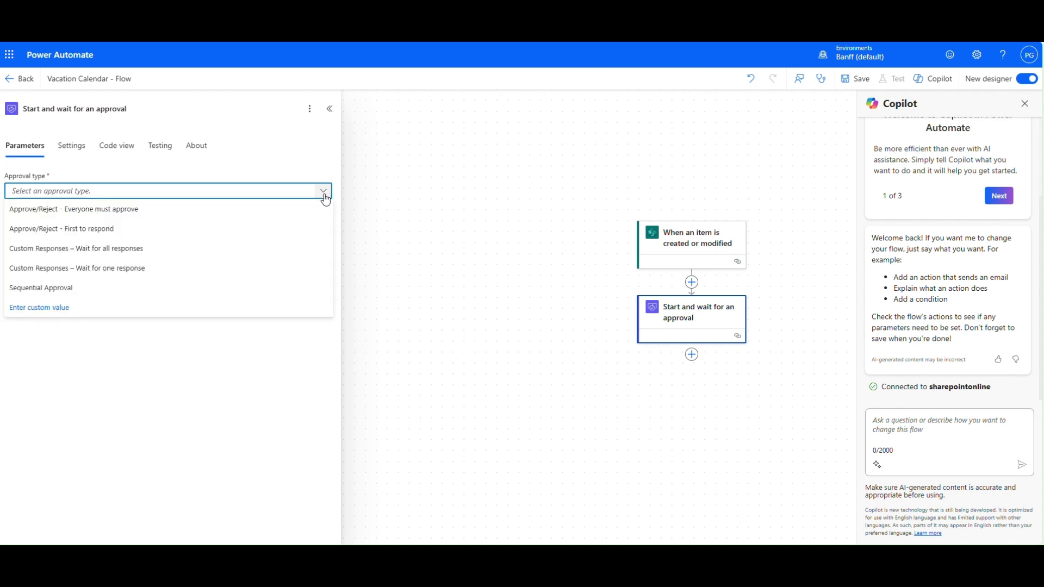
{"action": "left_click", "coordinate": [296, 228]}
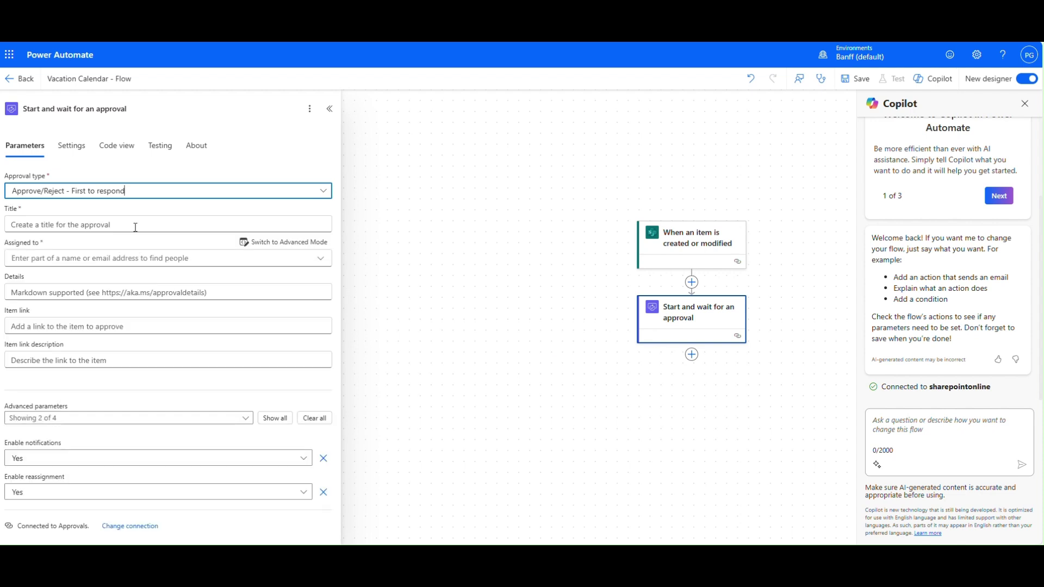
- Title the approval "Vacation Request" and assign it to the trigger's dynamic value Approver Email
{"action": "left_click", "coordinate": [135, 227]}
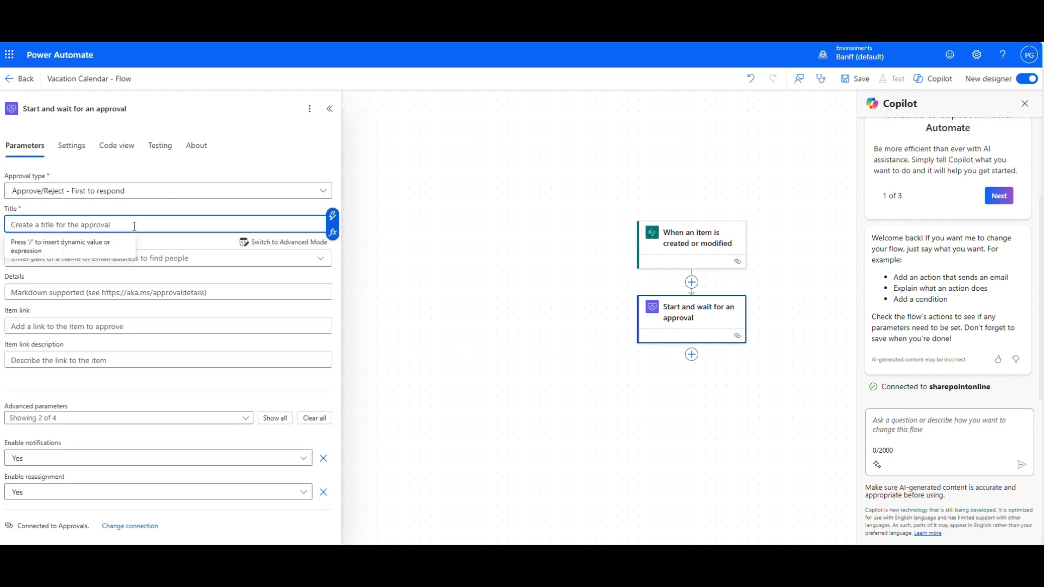
{"action": "type", "text": "Vacation Request"}
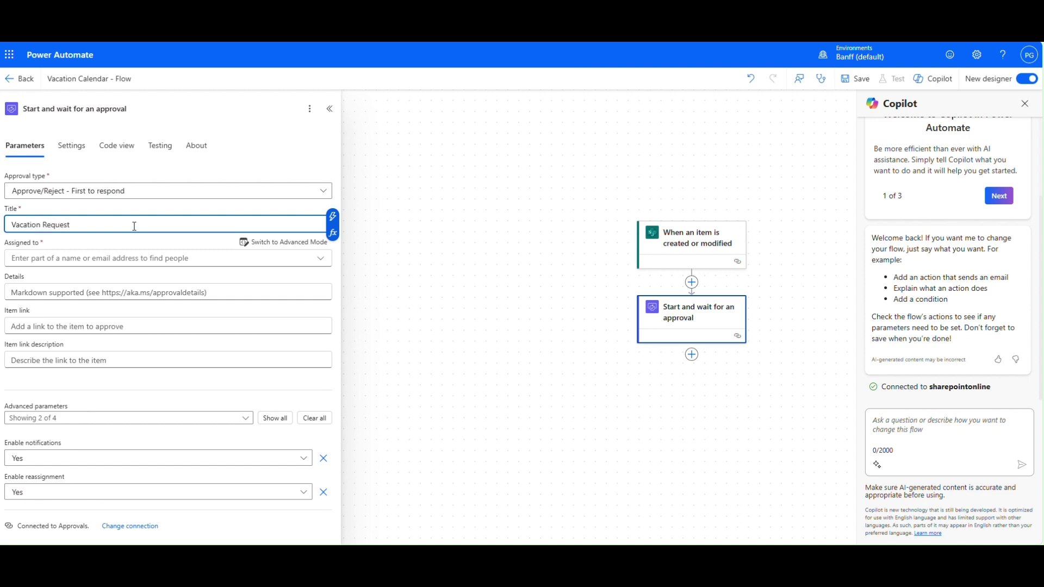
{"action": "left_click", "coordinate": [126, 260]}
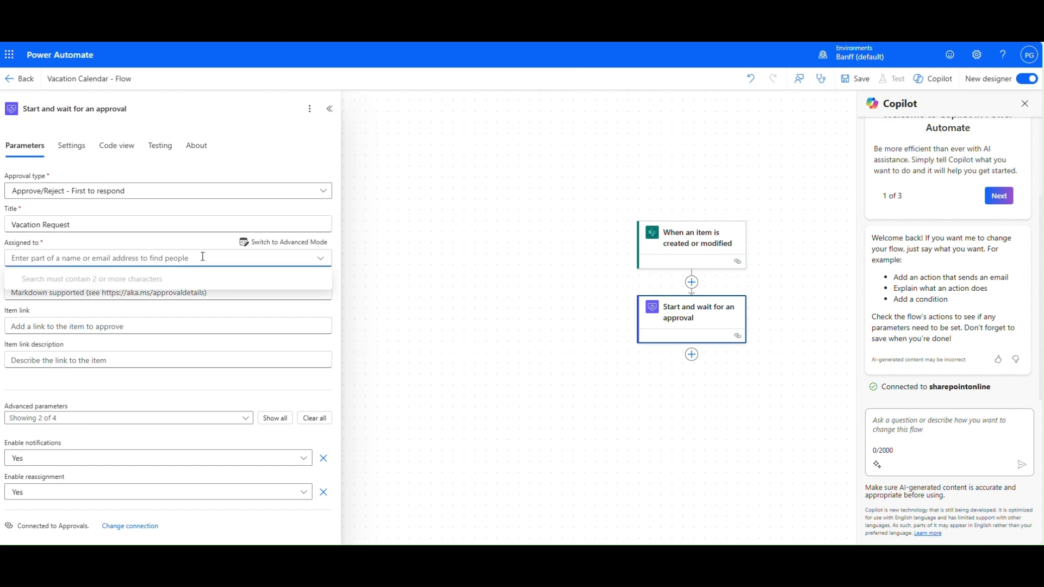
{"action": "left_click", "coordinate": [275, 242]}
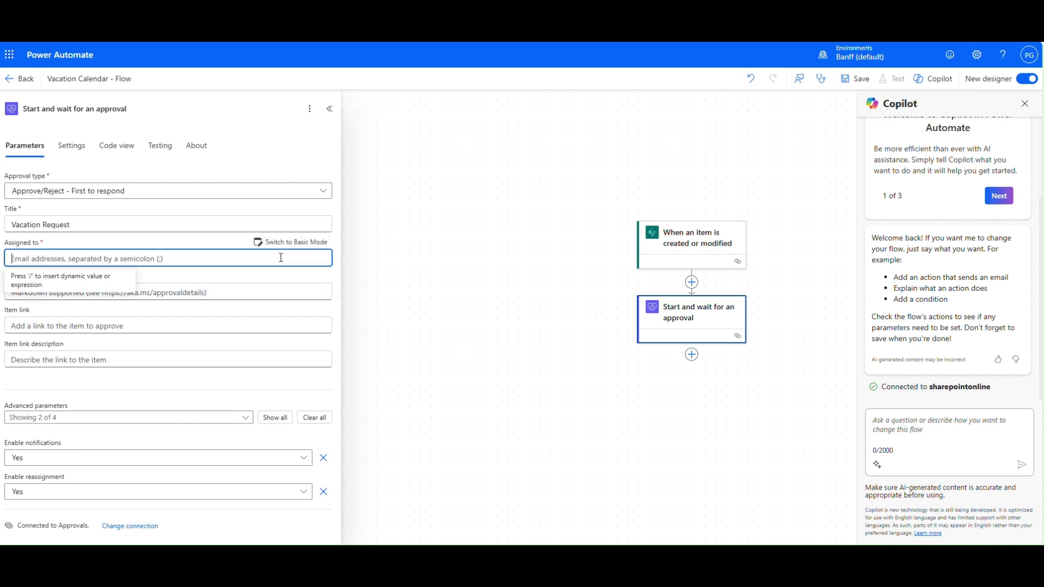
{"action": "left_click", "coordinate": [334, 256]}
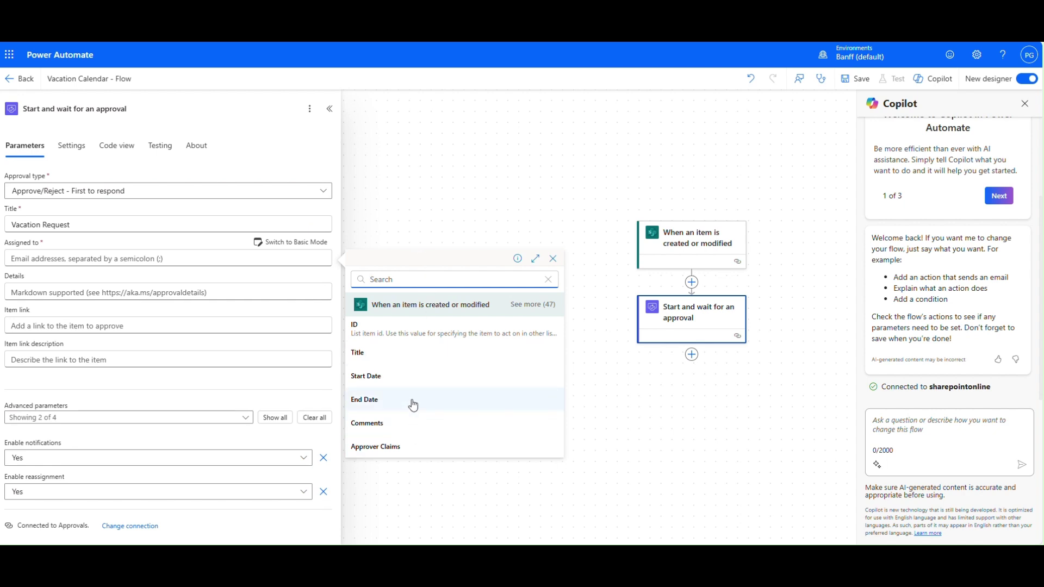
{"action": "type", "text": "app"}
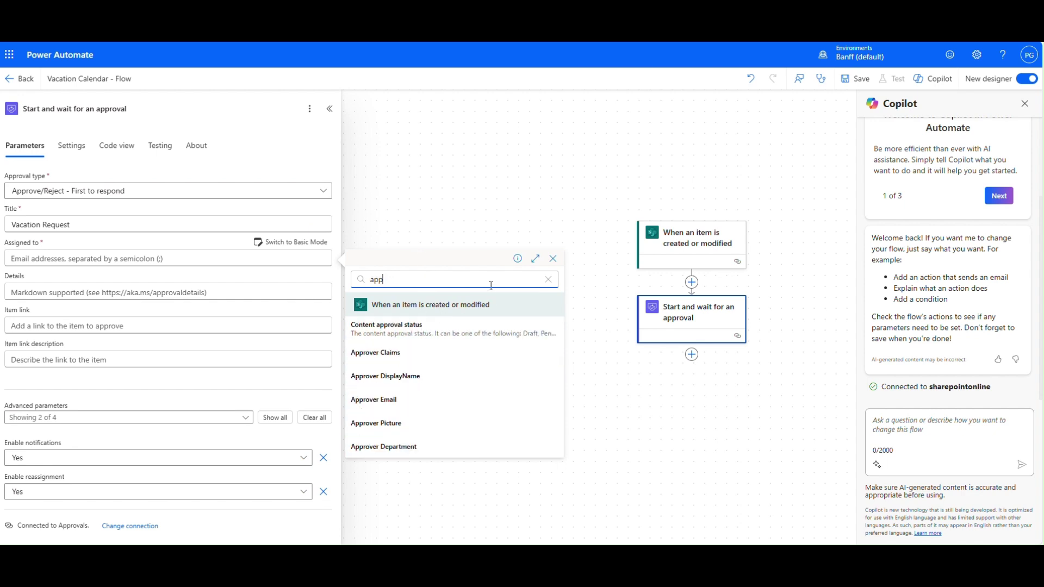
{"action": "type", "text": "rover"}
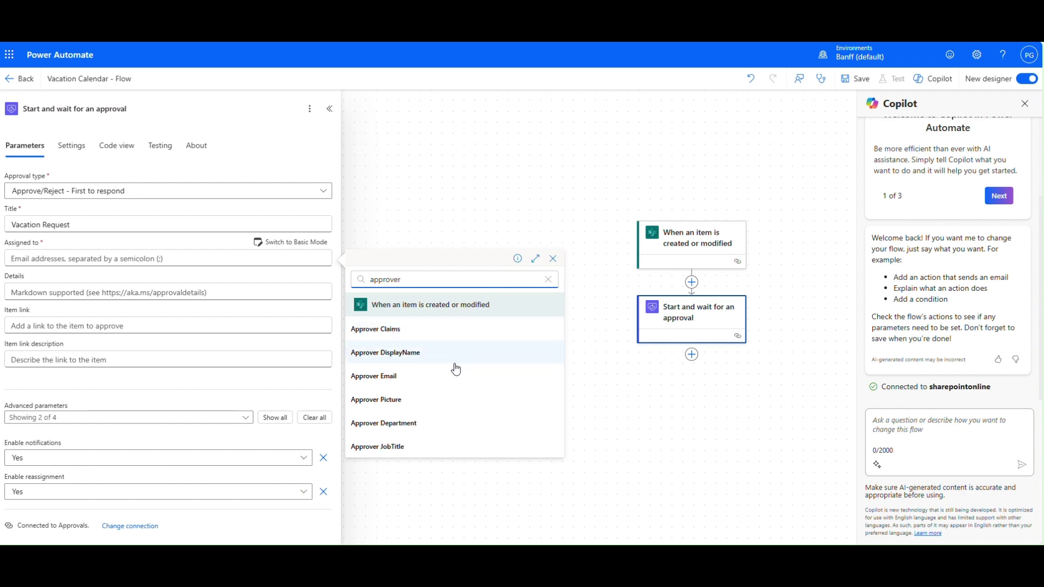
{"action": "left_click", "coordinate": [447, 380]}
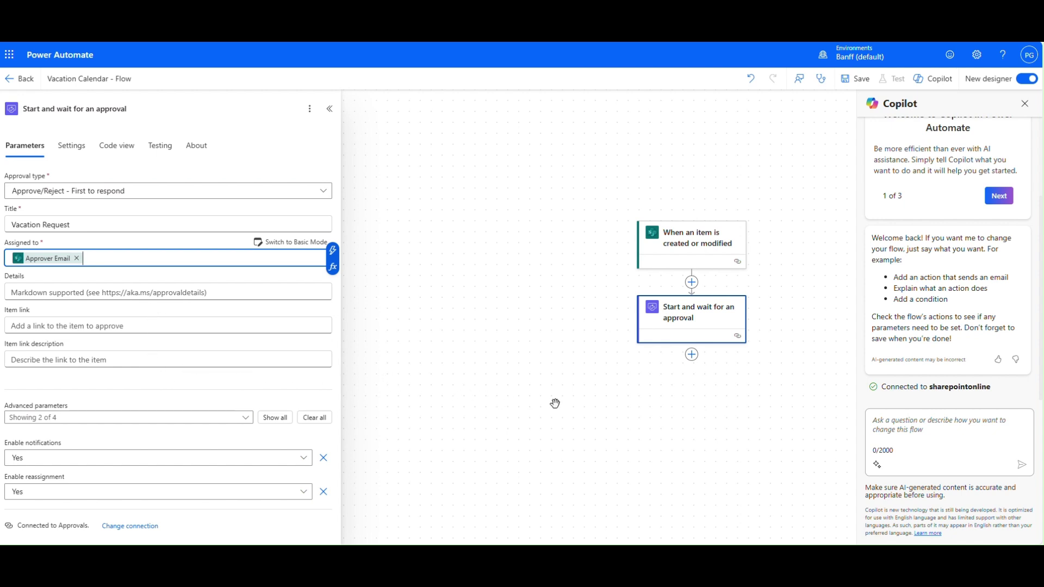
- Add a Condition control after the "Start and wait for an approval" action
{"action": "left_click", "coordinate": [692, 355]}
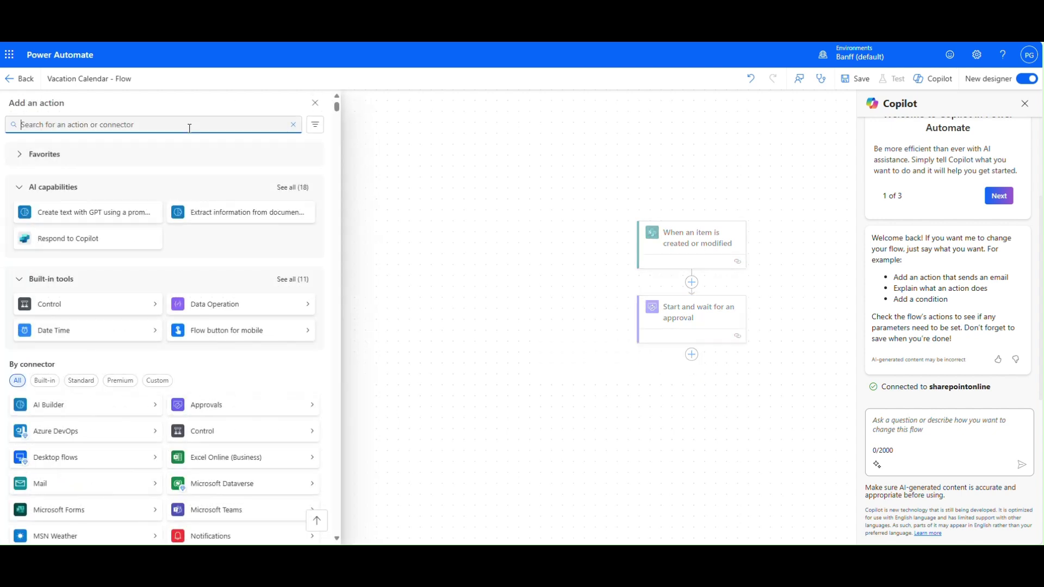
{"action": "type", "text": "condition"}
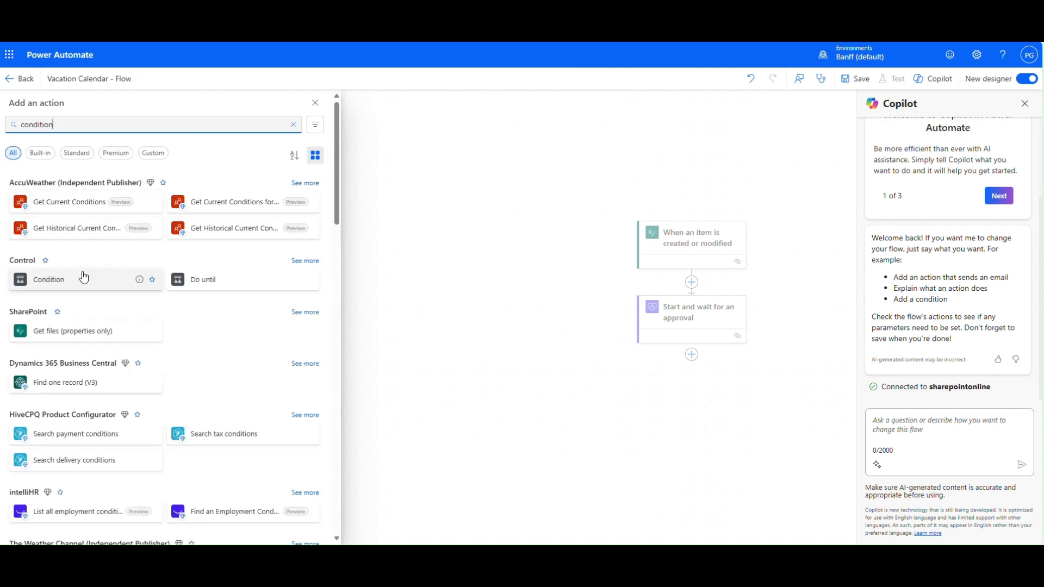
{"action": "left_click", "coordinate": [83, 279]}
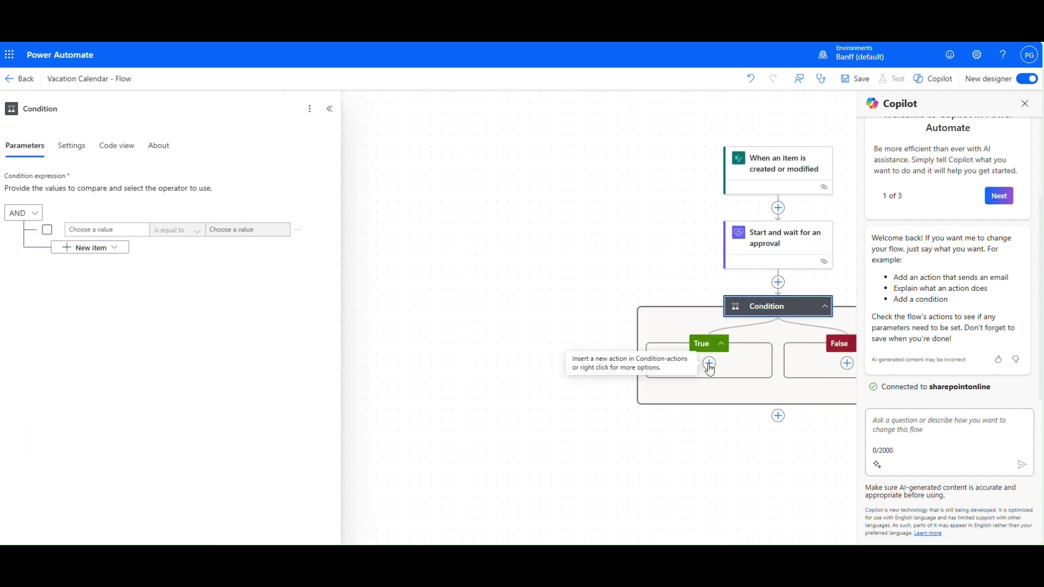
- Set the condition to check that the approval's dynamic value Responses Approver response is equal to "Approve"
{"action": "left_click", "coordinate": [103, 230]}
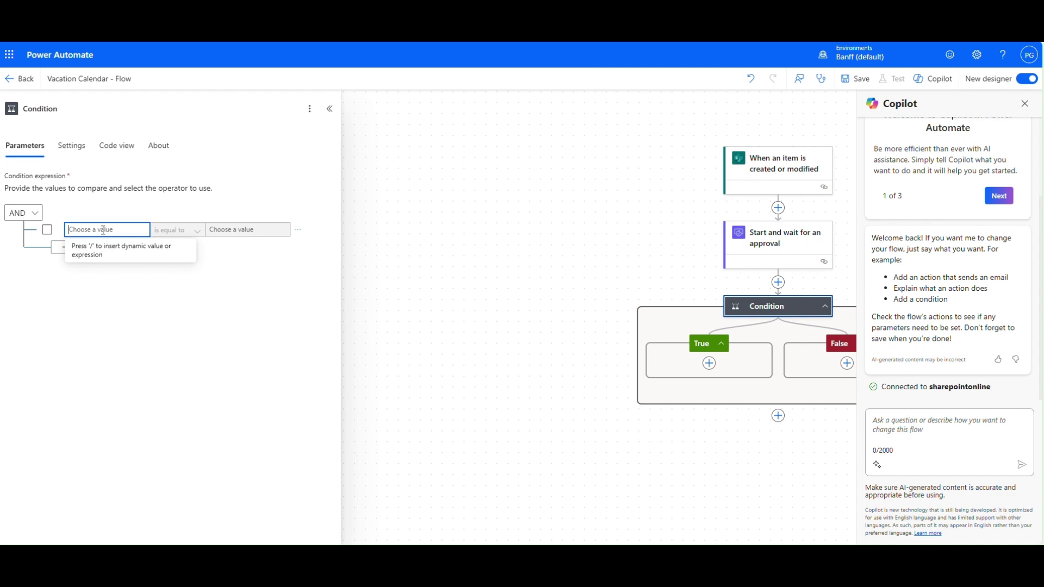
{"action": "left_click", "coordinate": [58, 224]}
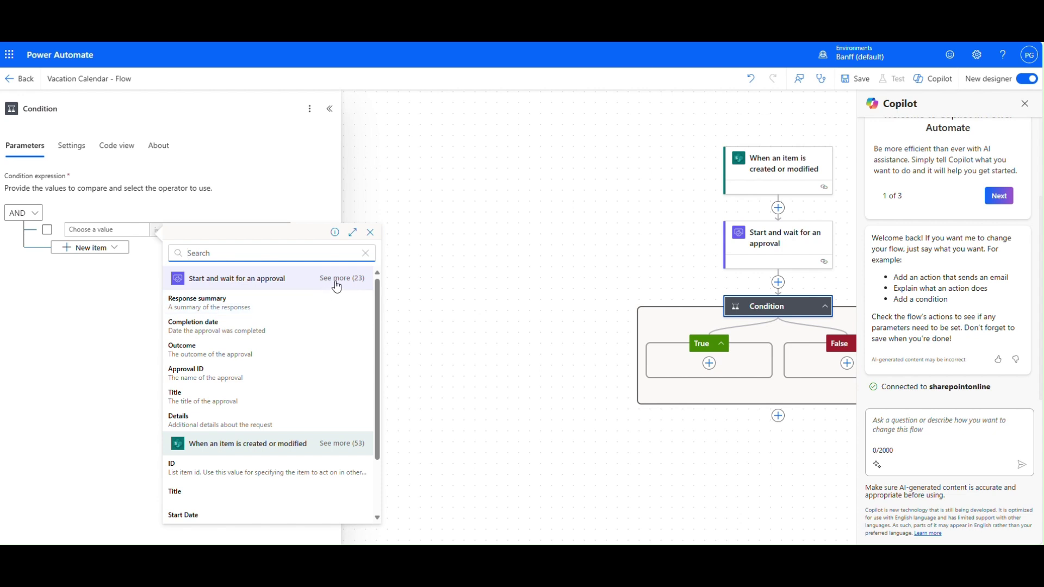
{"action": "type", "text": "res"}
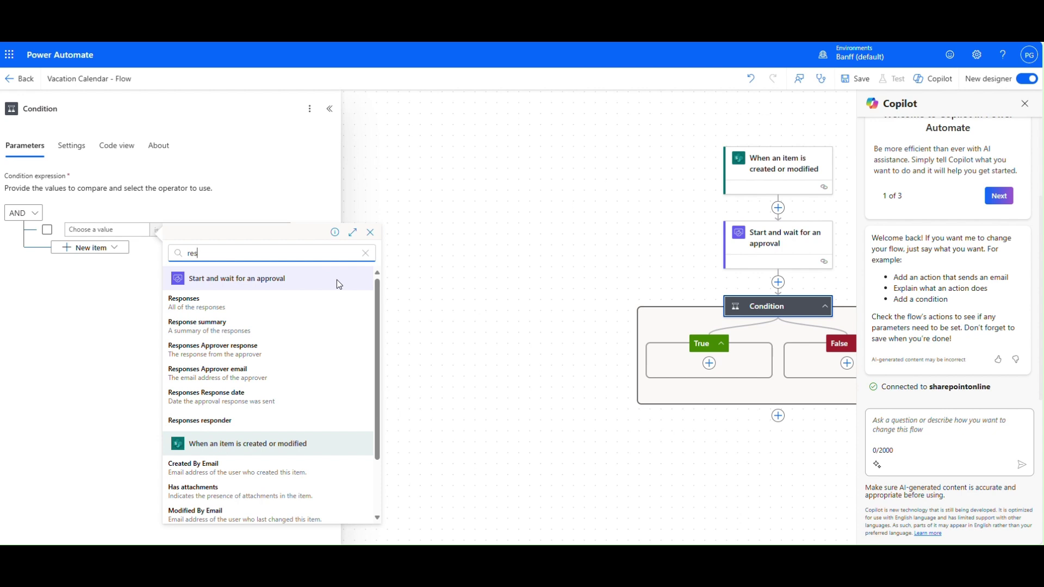
{"action": "left_click", "coordinate": [274, 355]}
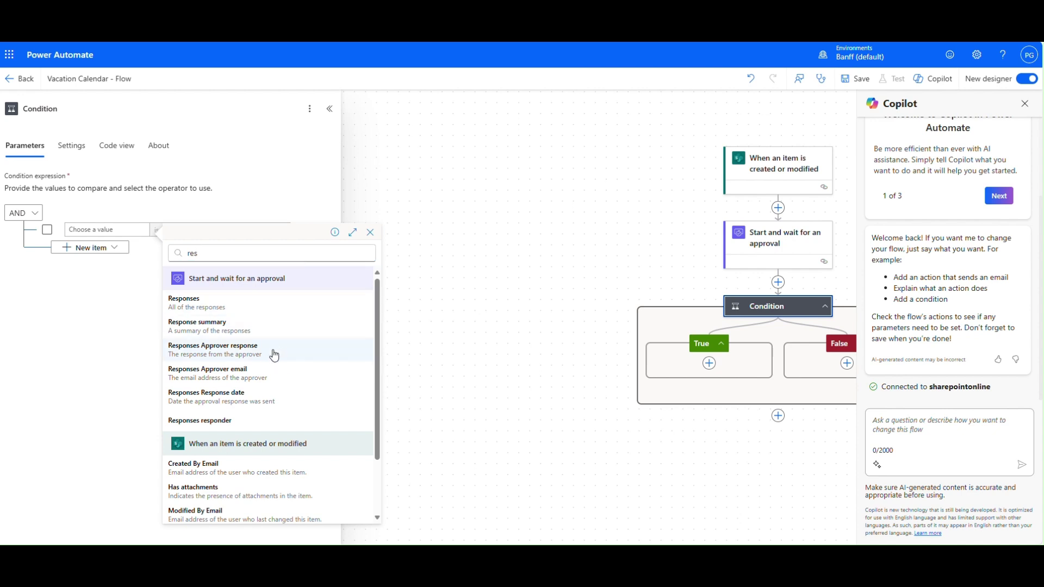
{"action": "left_click", "coordinate": [248, 231]}
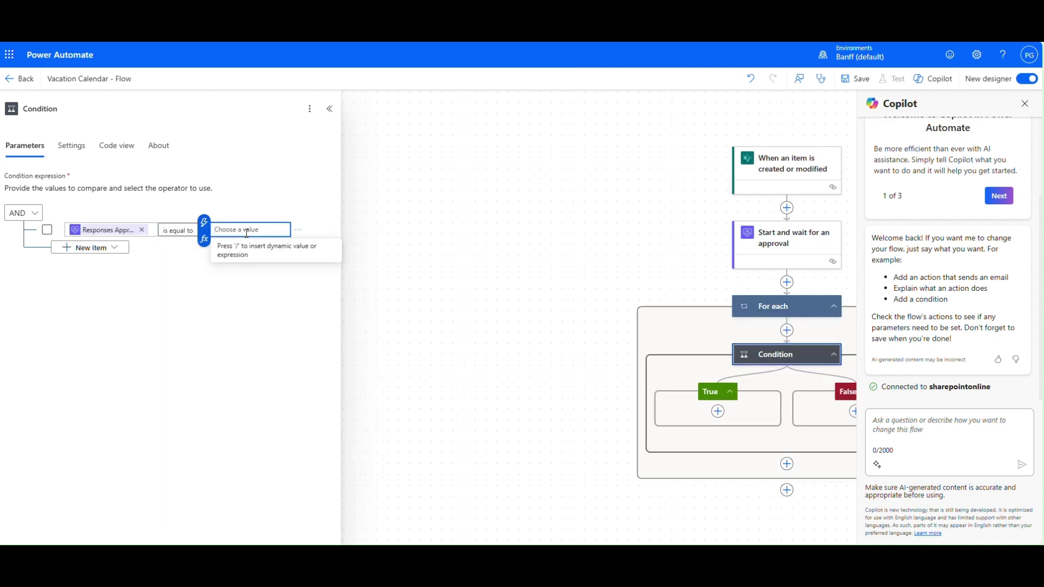
{"action": "type", "text": "Appro"}
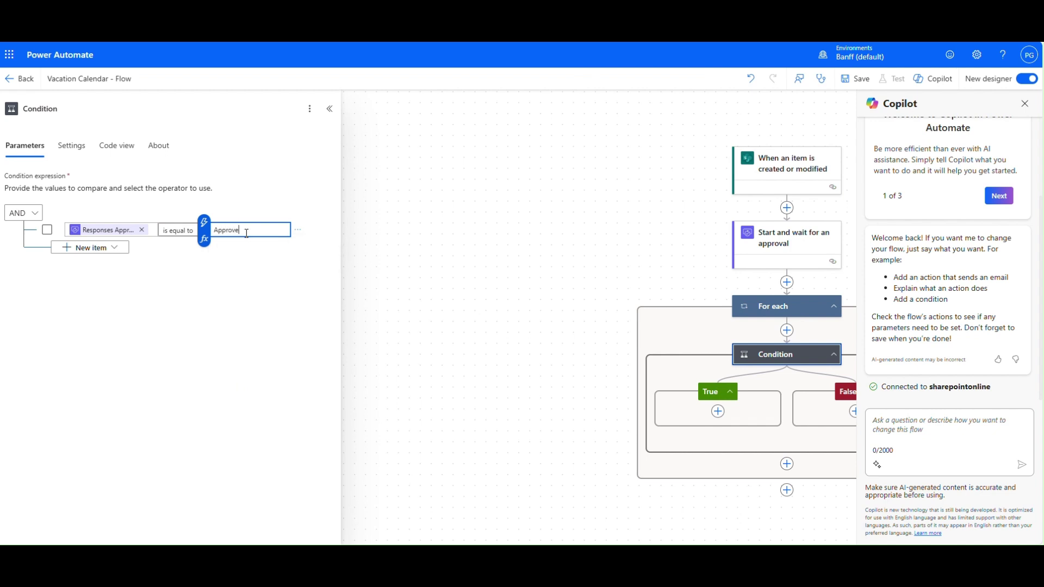
{"action": "type", "text": "ve"}
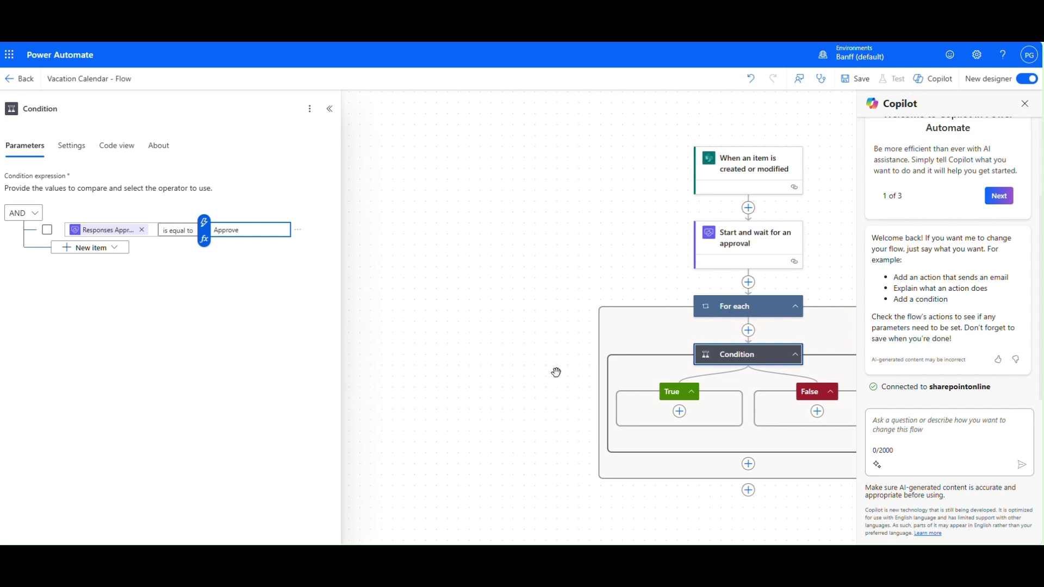
- Add a "Send an email notification (V3)" action to the True branch, accept its terms and create the Mail connection
{"action": "left_click", "coordinate": [680, 412]}
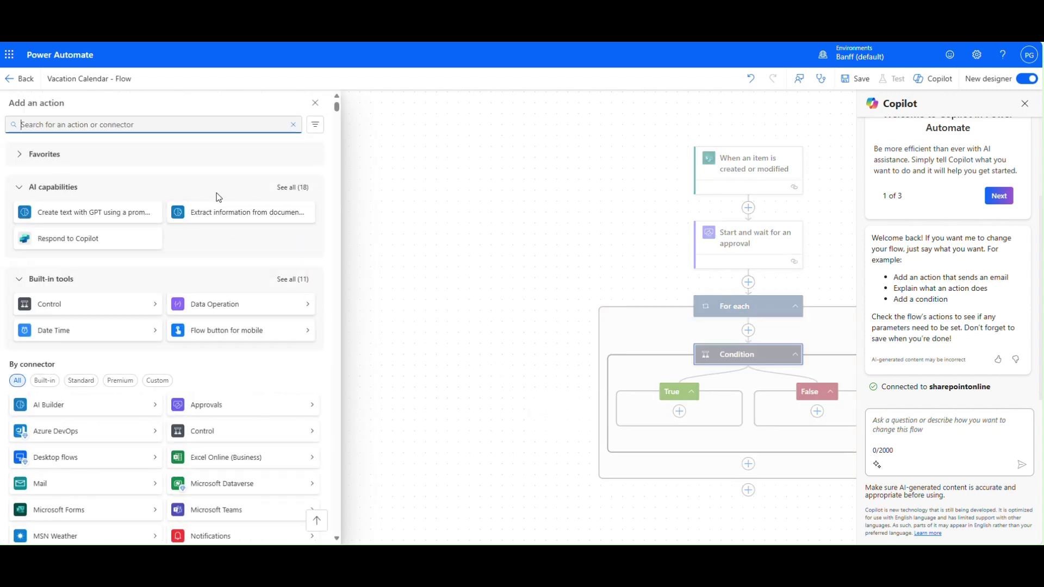
{"action": "type", "text": "notifi"}
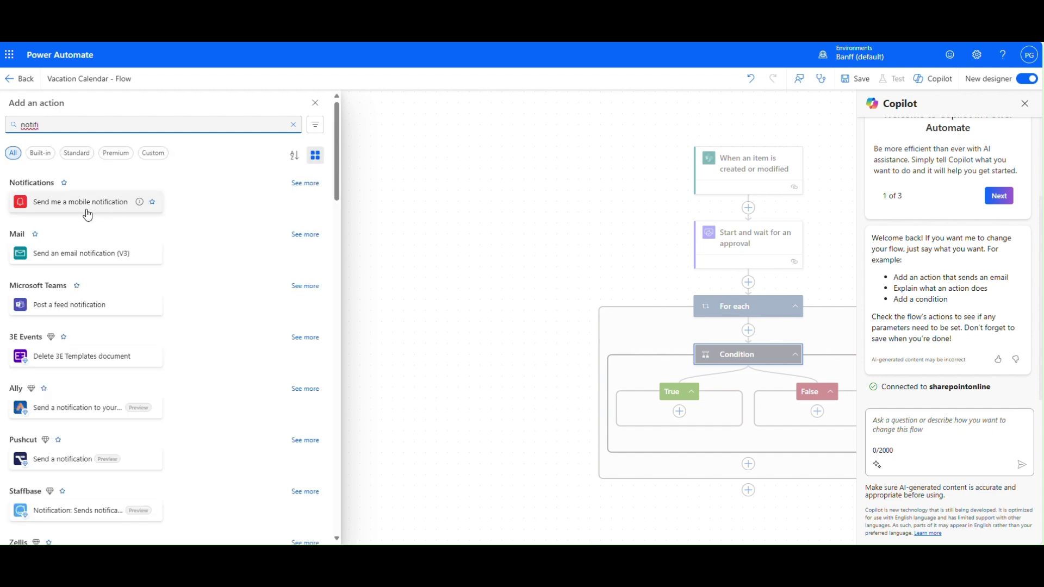
{"action": "left_click", "coordinate": [83, 263]}
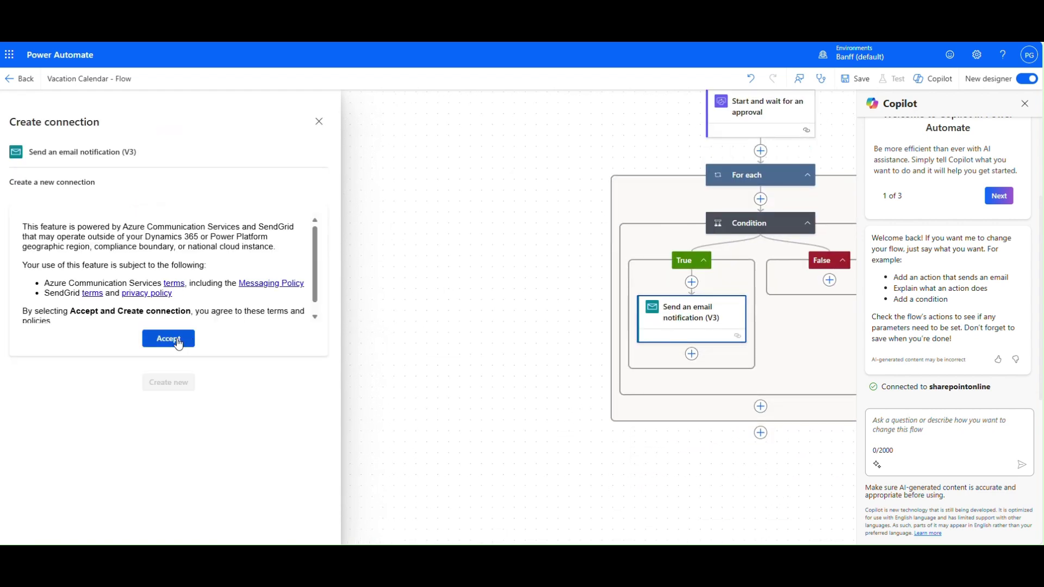
{"action": "left_click", "coordinate": [175, 339]}
{"action": "left_click", "coordinate": [177, 250]}
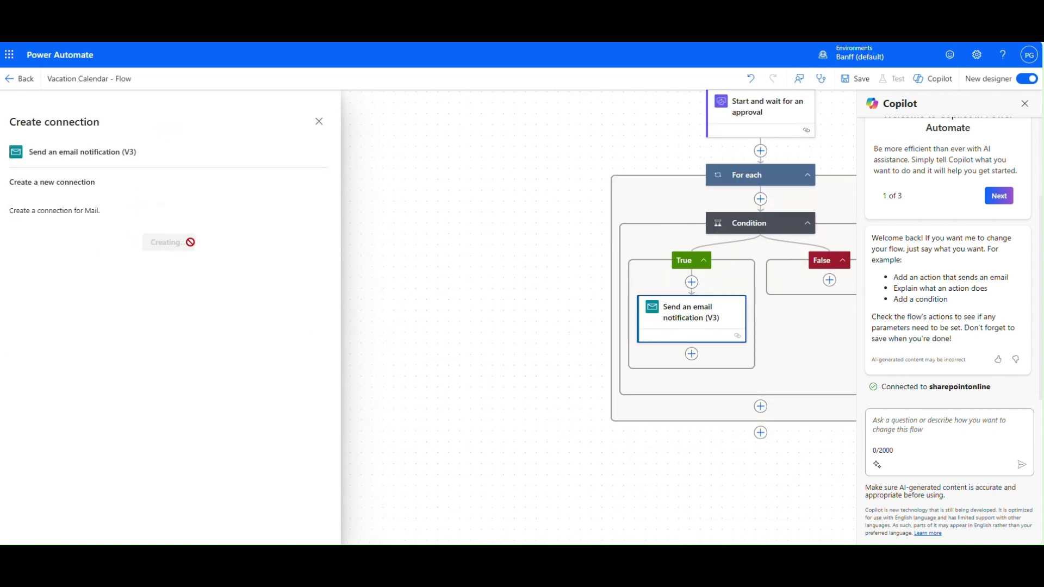
- Address the email to the dynamic value Created By Email, with the subject "Vacation Request Approved:" followed by the trigger's Title
{"action": "left_click", "coordinate": [230, 189]}
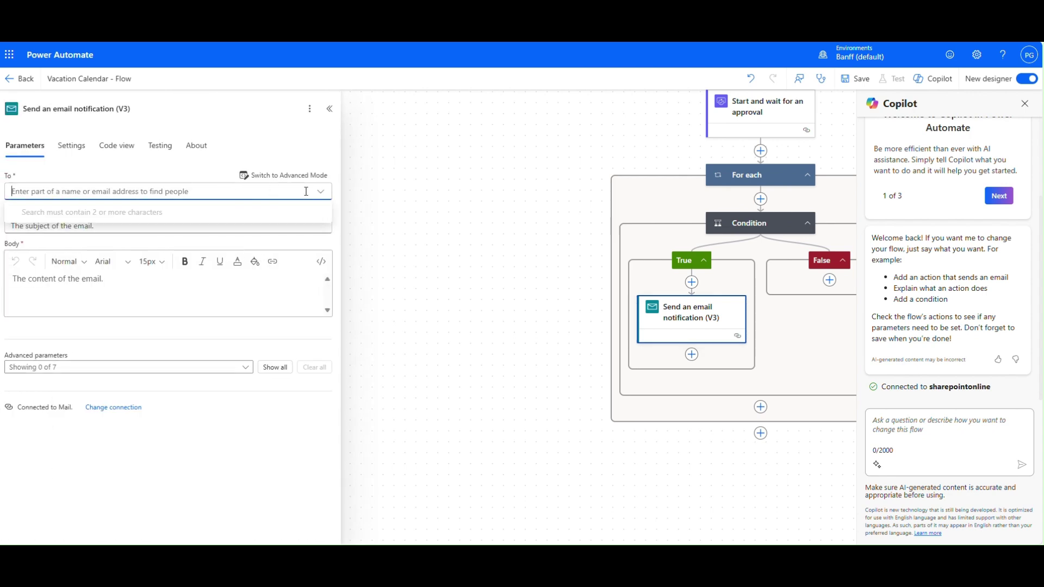
{"action": "left_click", "coordinate": [298, 175]}
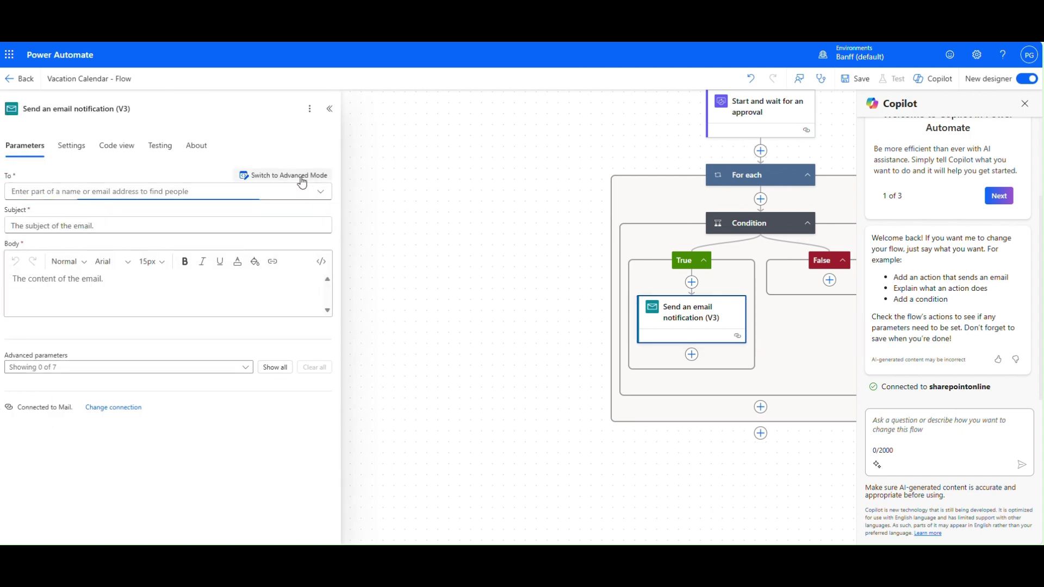
{"action": "left_click", "coordinate": [264, 190]}
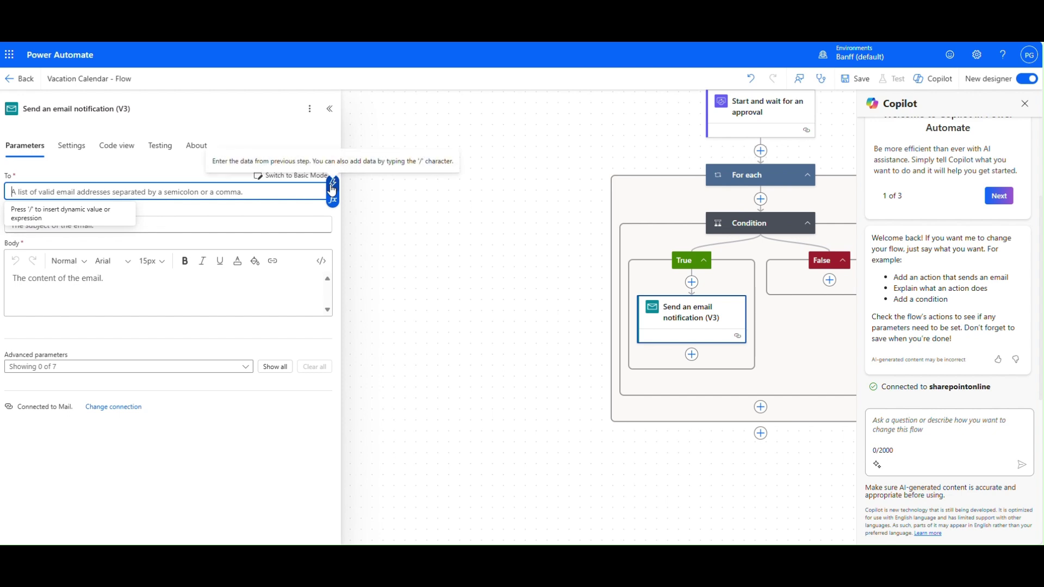
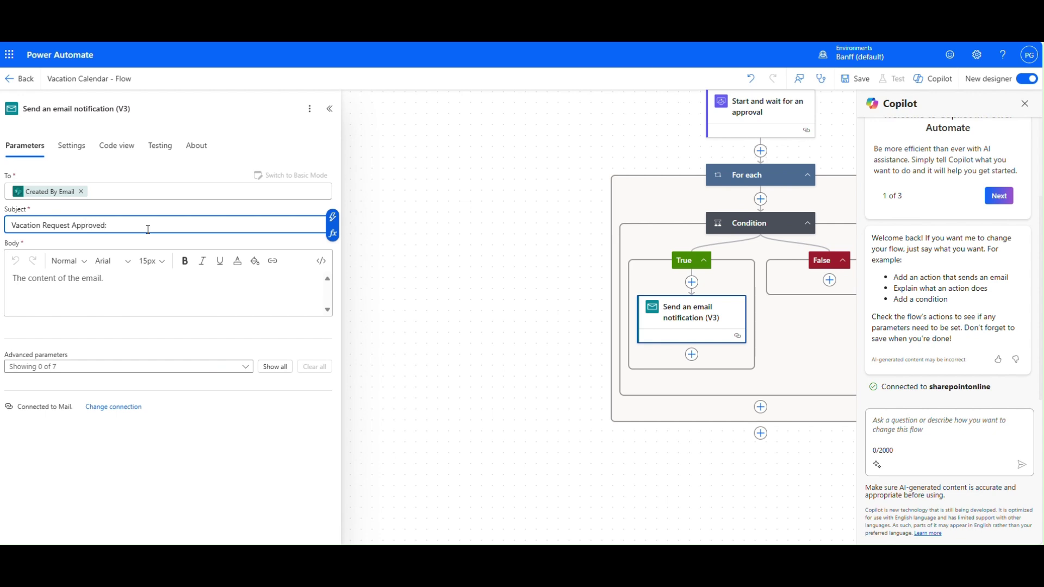
{"action": "left_click", "coordinate": [333, 217]}
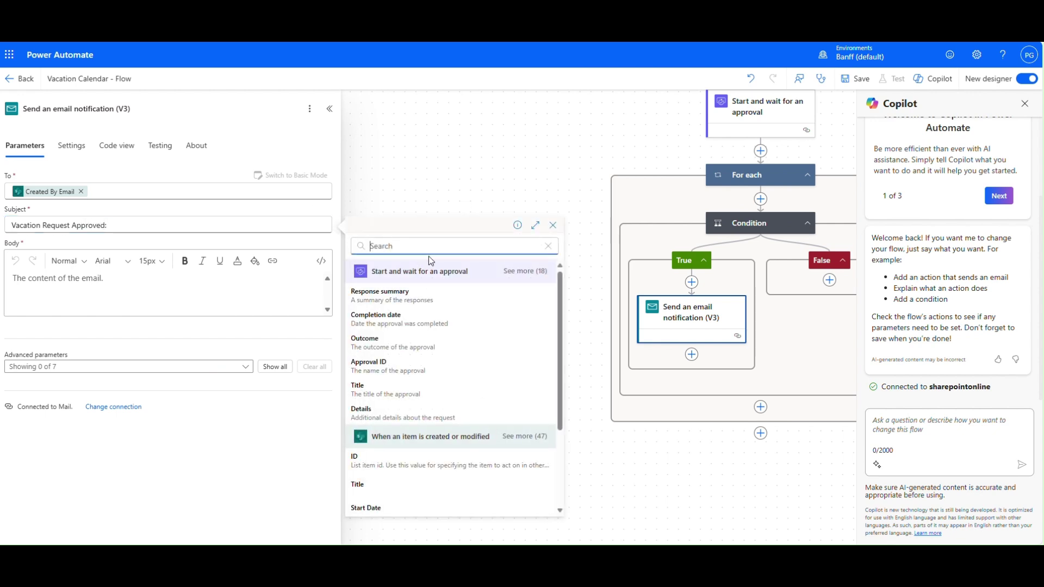
{"action": "left_click", "coordinate": [401, 495]}
- Start the email body with "Vacation Request Approved by" followed by the trigger's dynamic value Approver DisplayName
{"action": "left_click", "coordinate": [133, 289]}
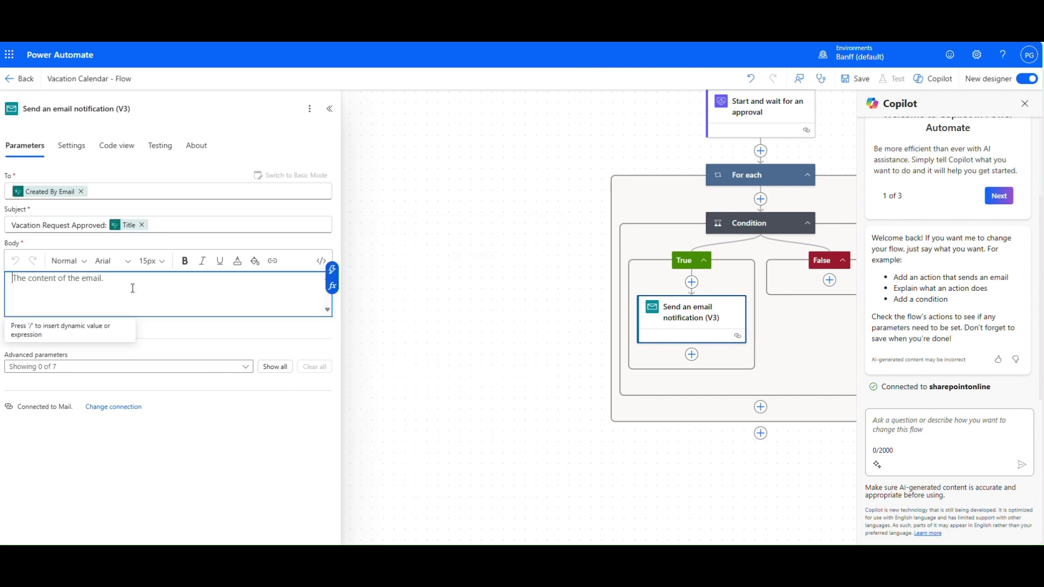
{"action": "type", "text": "Vacation "}
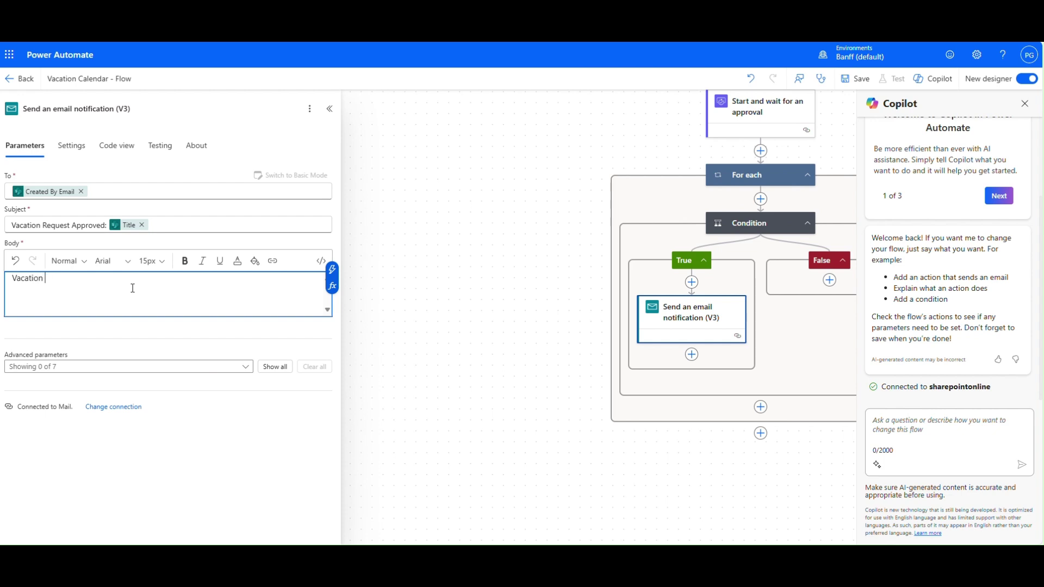
{"action": "type", "text": "Reque"}
{"action": "type", "text": "st Approved by"}
{"action": "left_click", "coordinate": [333, 270]}
{"action": "type", "text": "approver"}
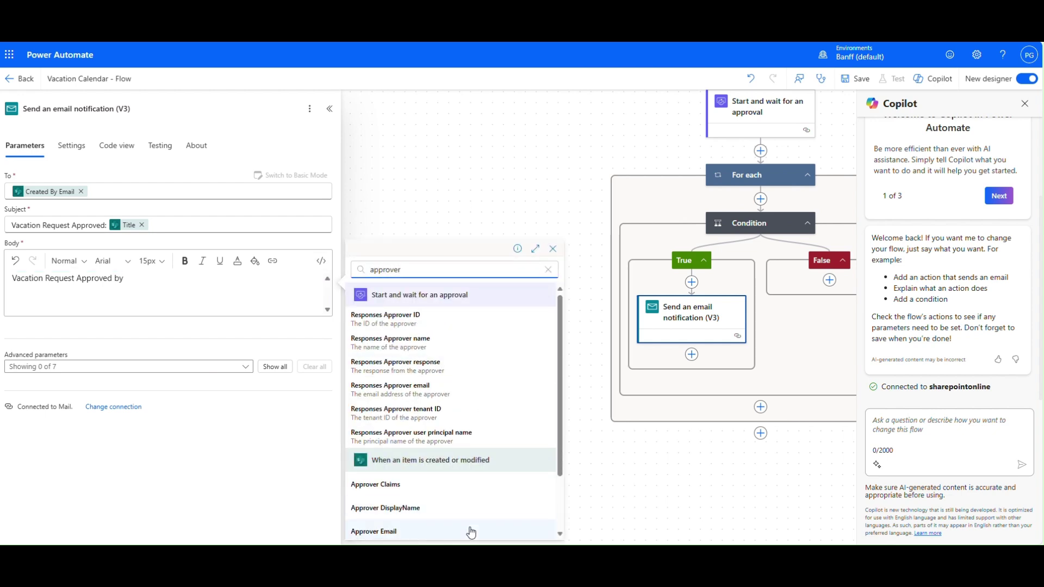
{"action": "left_click", "coordinate": [466, 530]}
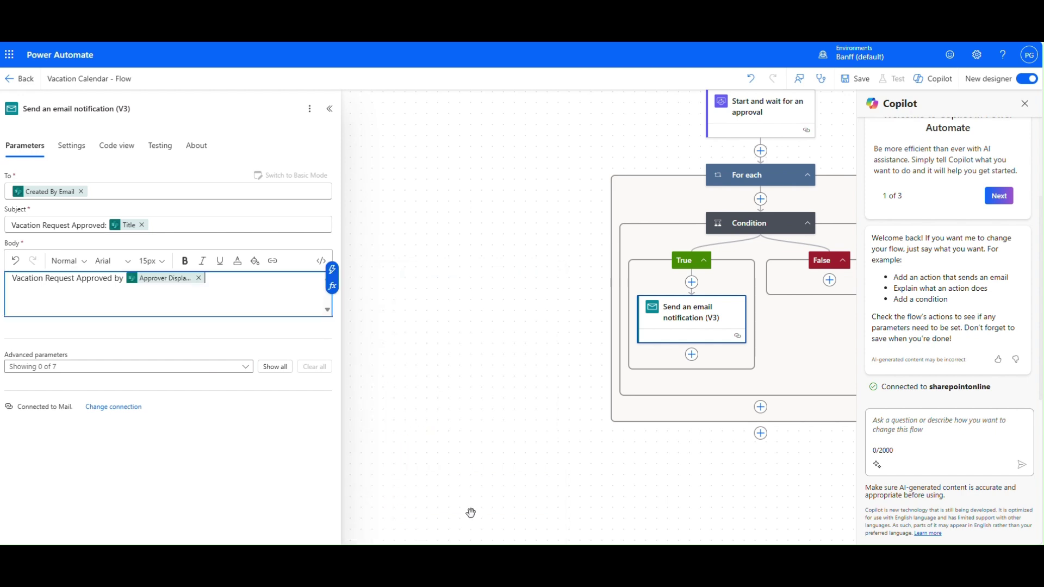
- Add two lines to the email body: "From:" with the dynamic value Start Date and "To:" with End Date
{"action": "key", "text": "Return"}
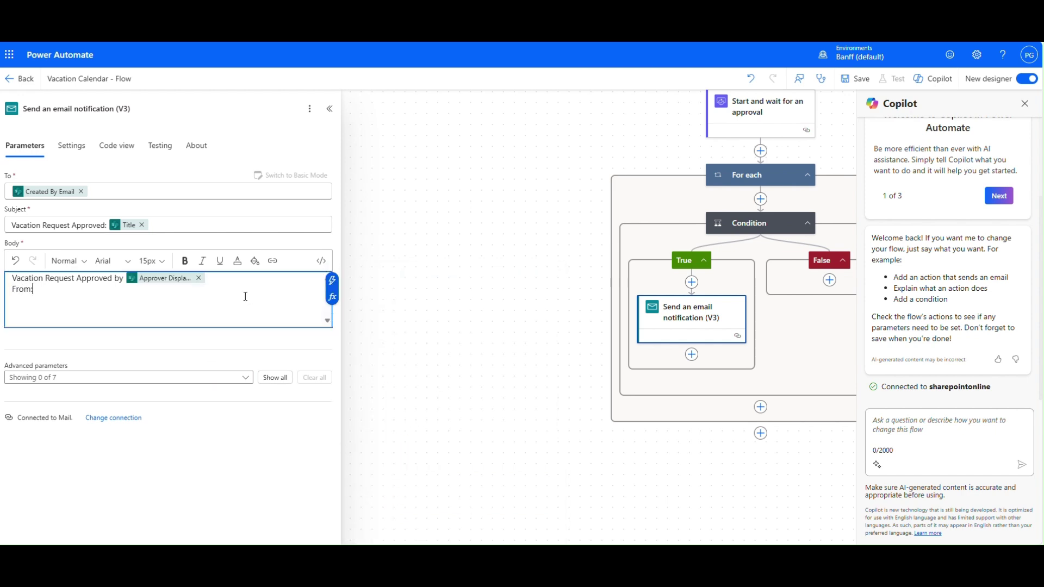
{"action": "left_click", "coordinate": [333, 281]}
{"action": "type", "text": "start"}
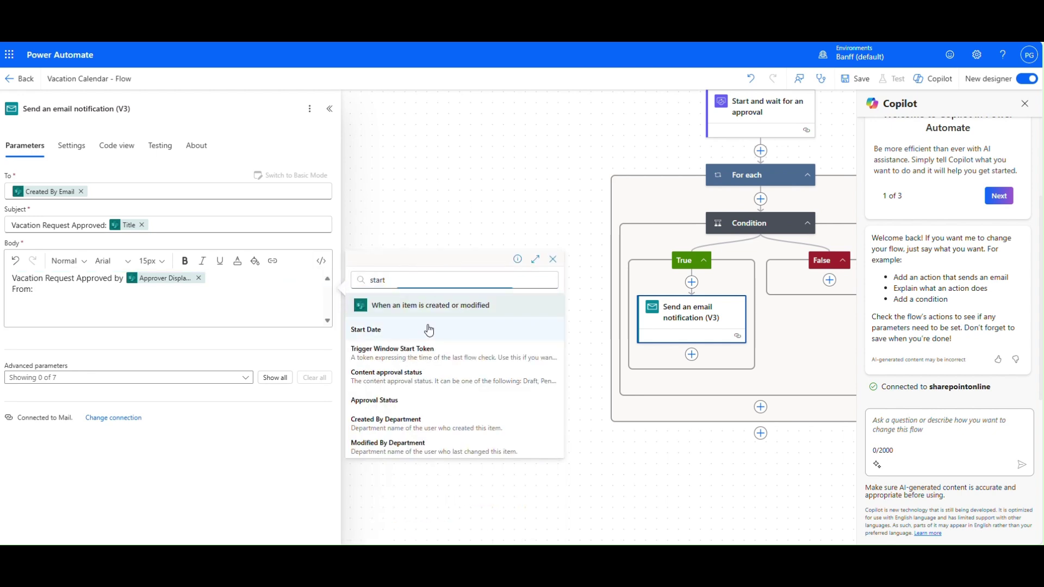
{"action": "left_click", "coordinate": [425, 329]}
{"action": "key", "text": "Return"}
{"action": "type", "text": "To:"}
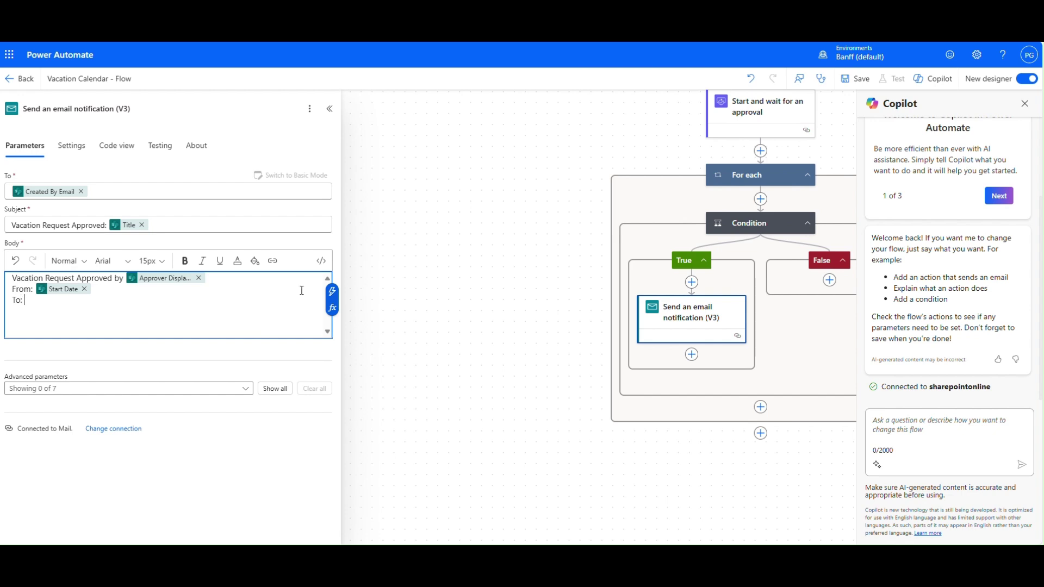
{"action": "left_click", "coordinate": [332, 292]}
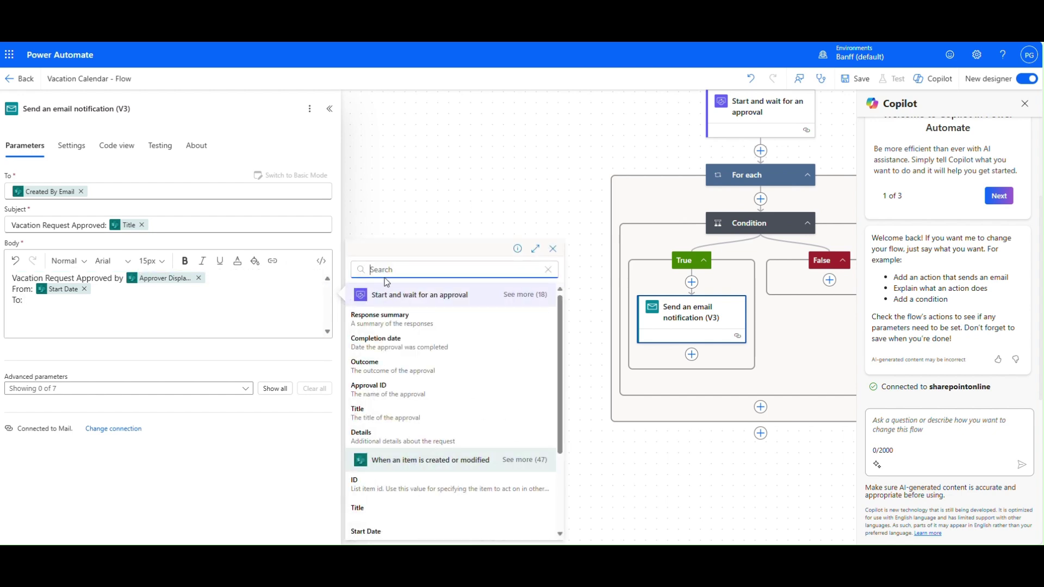
{"action": "type", "text": "end date"}
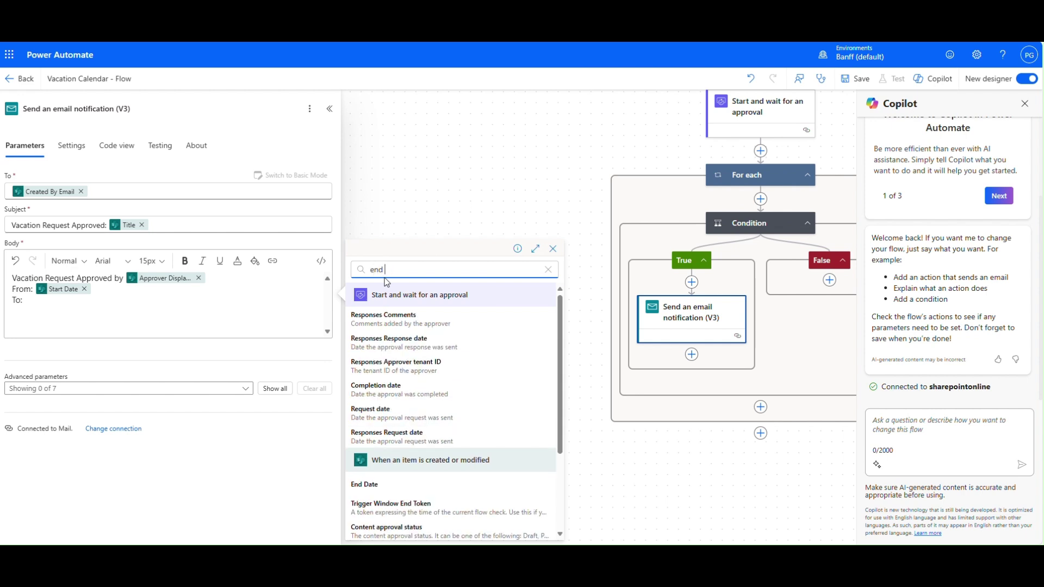
{"action": "left_click", "coordinate": [399, 449]}
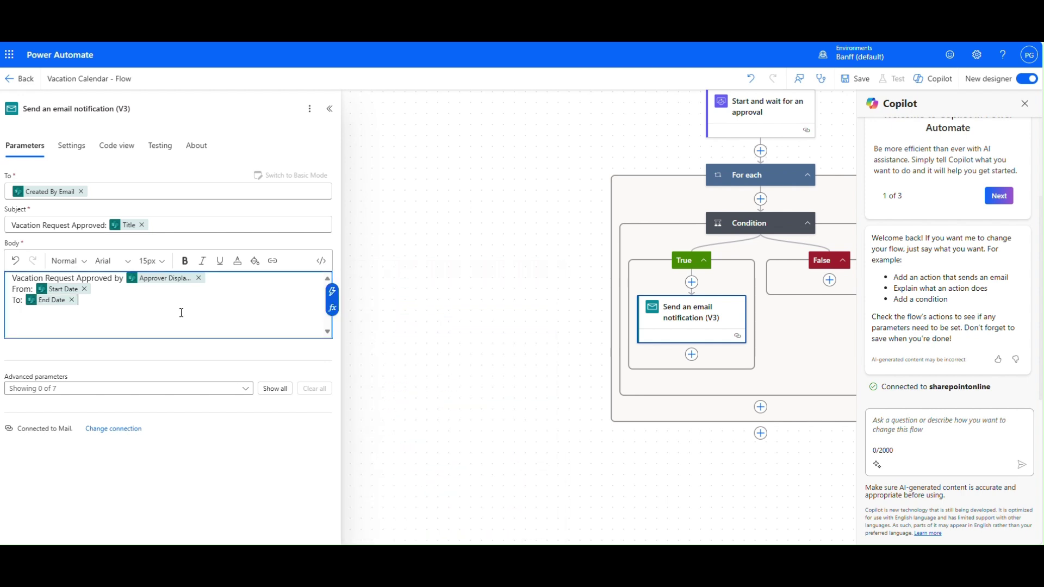
- Copy the "Send an email notification (V3)" action into the False branch, allowing clipboard access, and use the existing Mail connection
{"action": "left_click", "coordinate": [829, 281]}
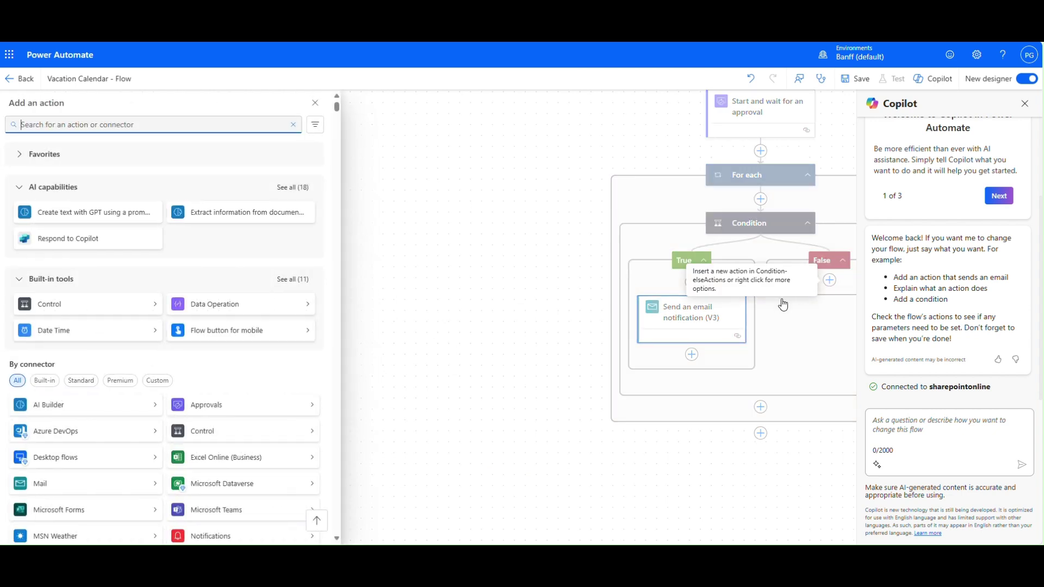
{"action": "right_click", "coordinate": [723, 319]}
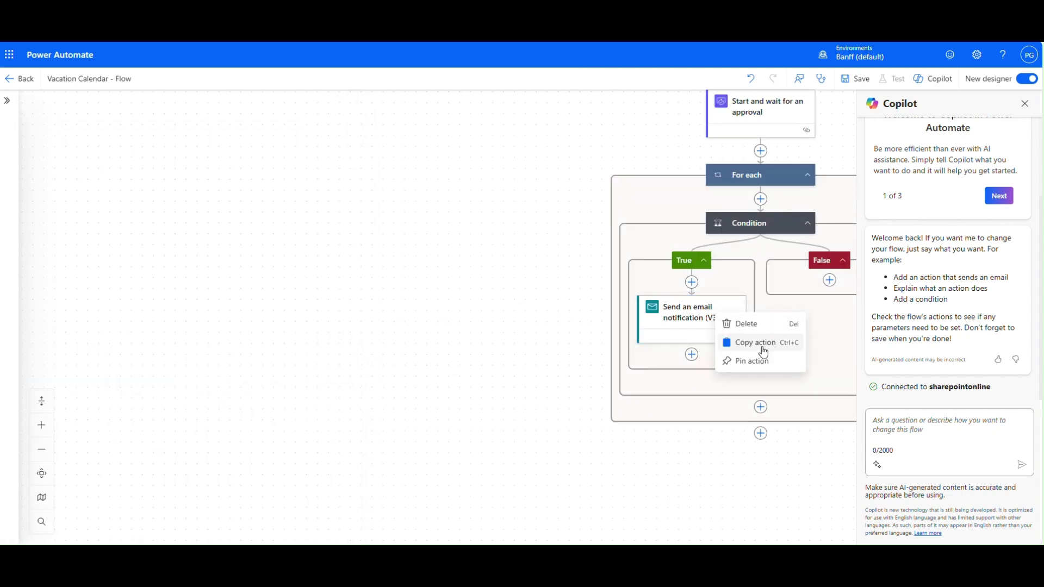
{"action": "left_click", "coordinate": [734, 343]}
{"action": "left_click", "coordinate": [829, 282]}
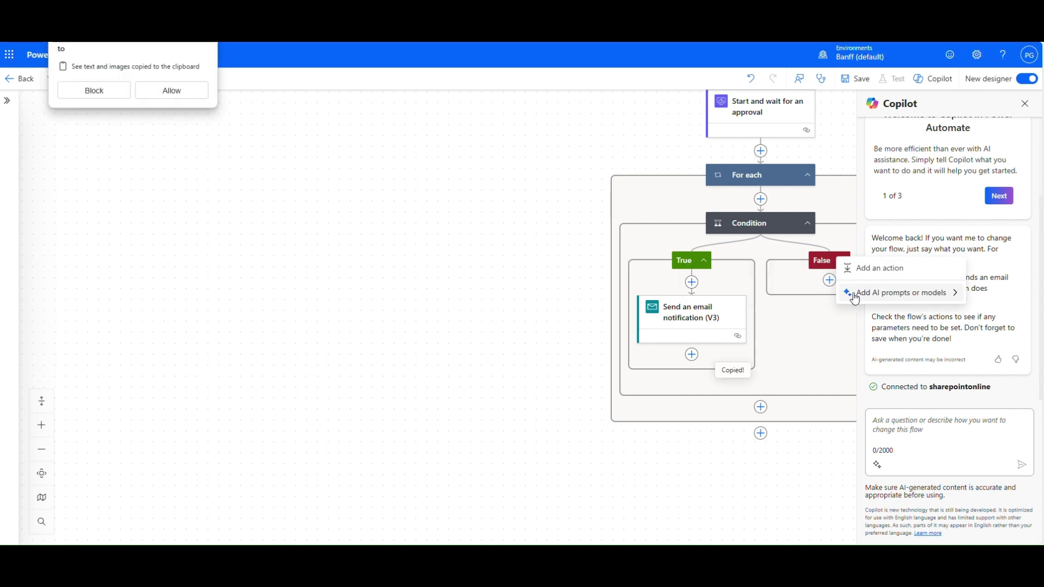
{"action": "mouse_move", "coordinate": [851, 293]}
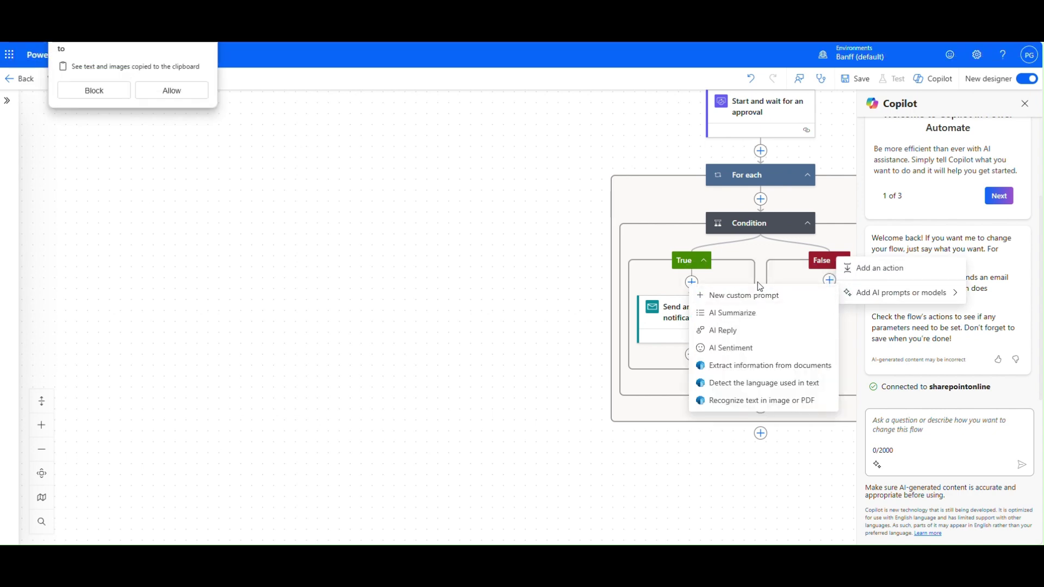
{"action": "left_click", "coordinate": [171, 91]}
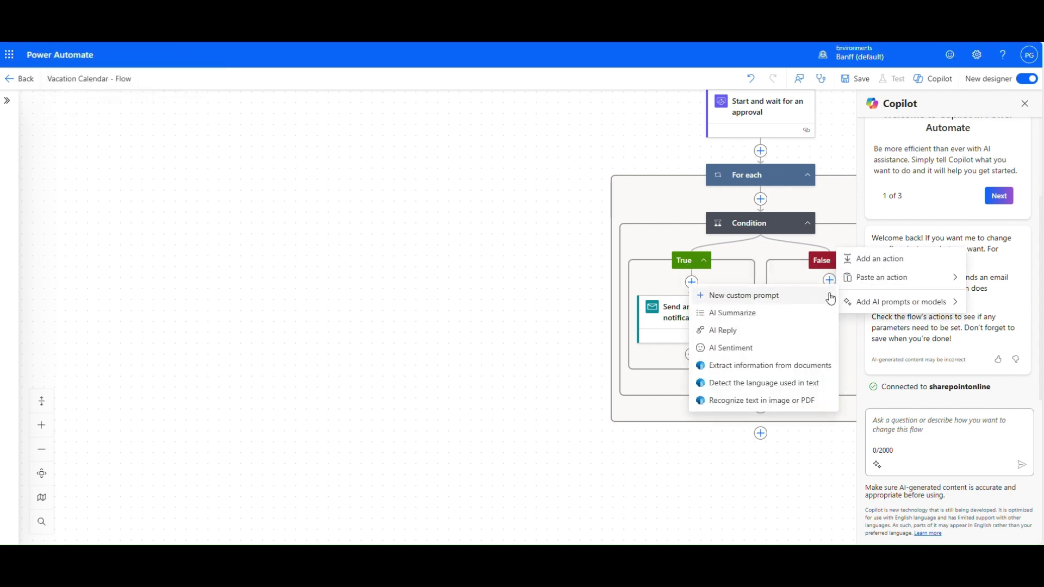
{"action": "mouse_move", "coordinate": [865, 287]}
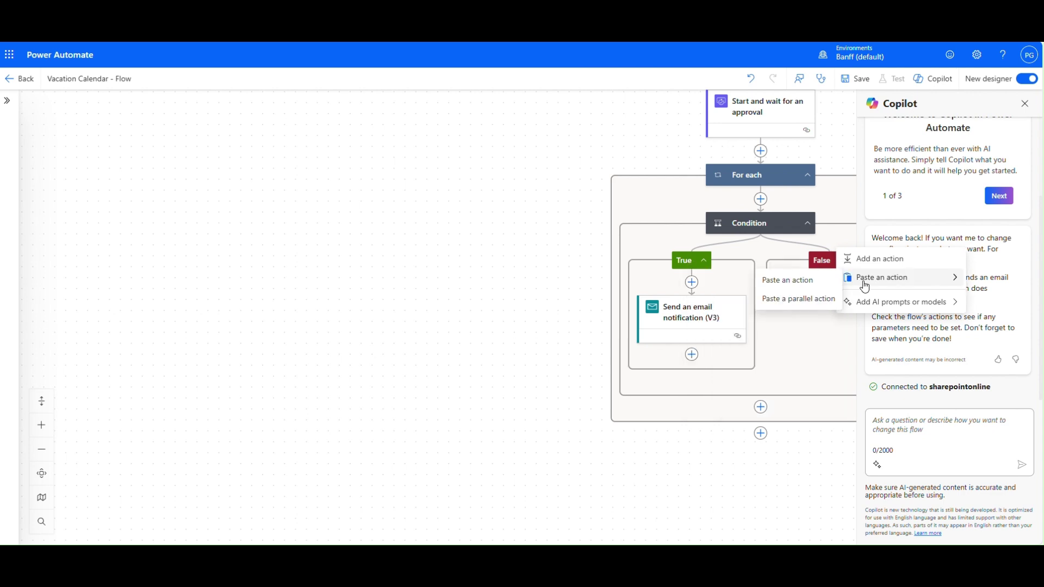
{"action": "left_click", "coordinate": [810, 281]}
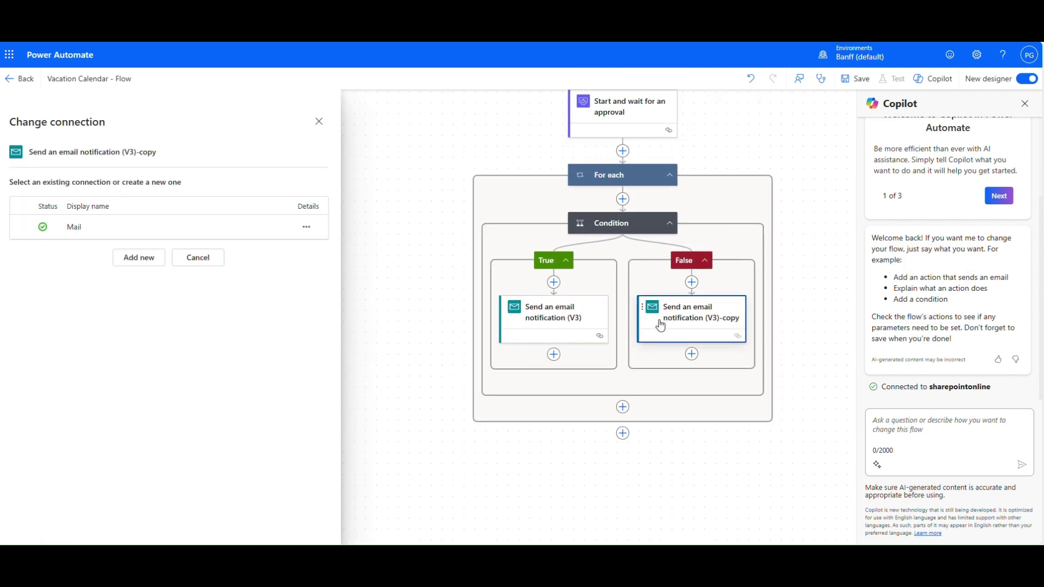
{"action": "left_click", "coordinate": [34, 227]}
- Replace "Approved" with "Rejected" in the subject and body of the copied email notification
{"action": "double_click", "coordinate": [91, 227]}
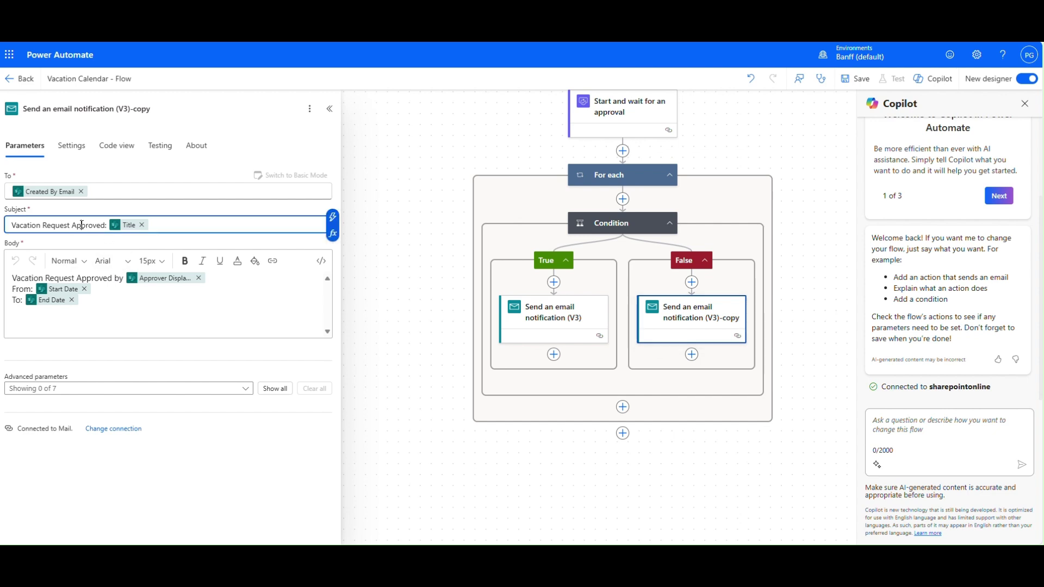
{"action": "type", "text": "Rejected"}
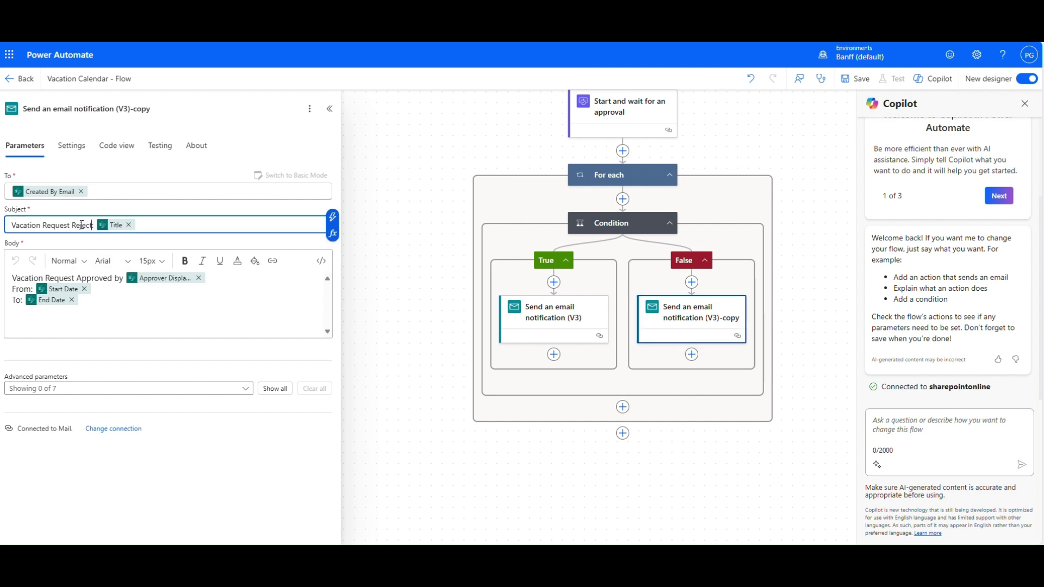
{"action": "double_click", "coordinate": [89, 278]}
{"action": "type", "text": "Rejected"}
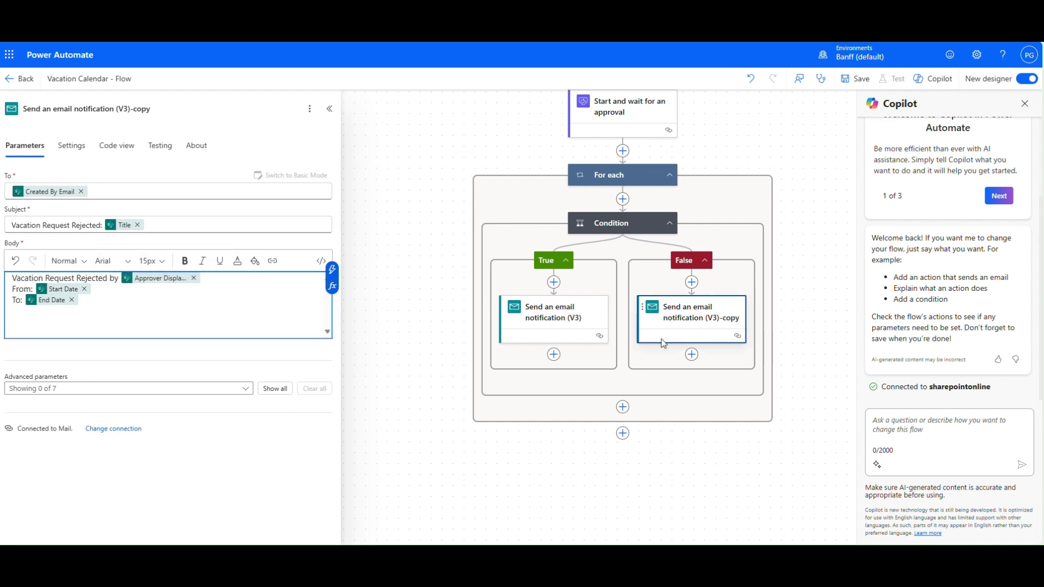
- Add the SharePoint "Update item" action below the email notification in the True branch
{"action": "left_click", "coordinate": [555, 356]}
{"action": "left_click", "coordinate": [555, 356]}
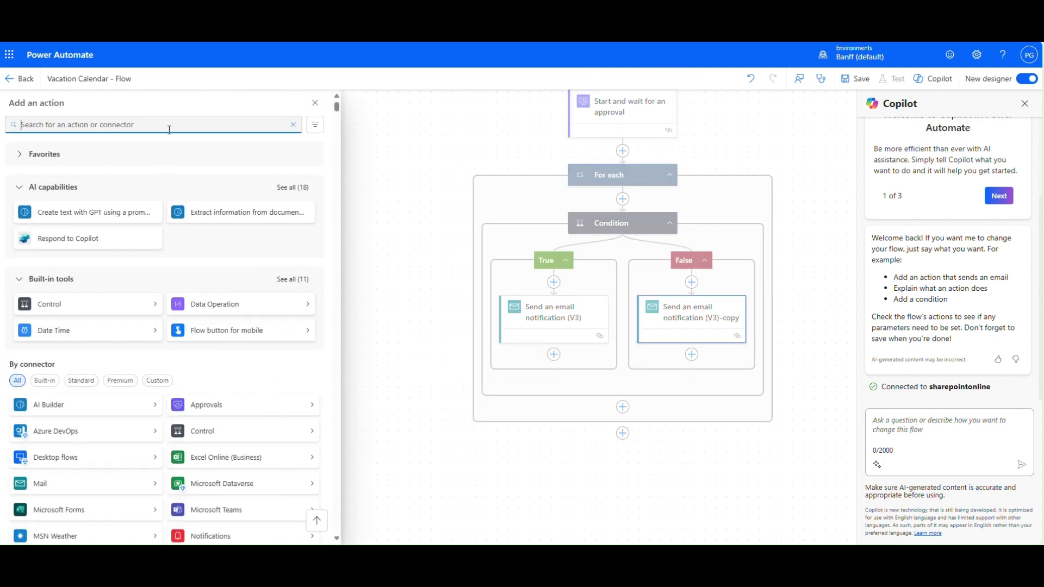
{"action": "type", "text": "update"}
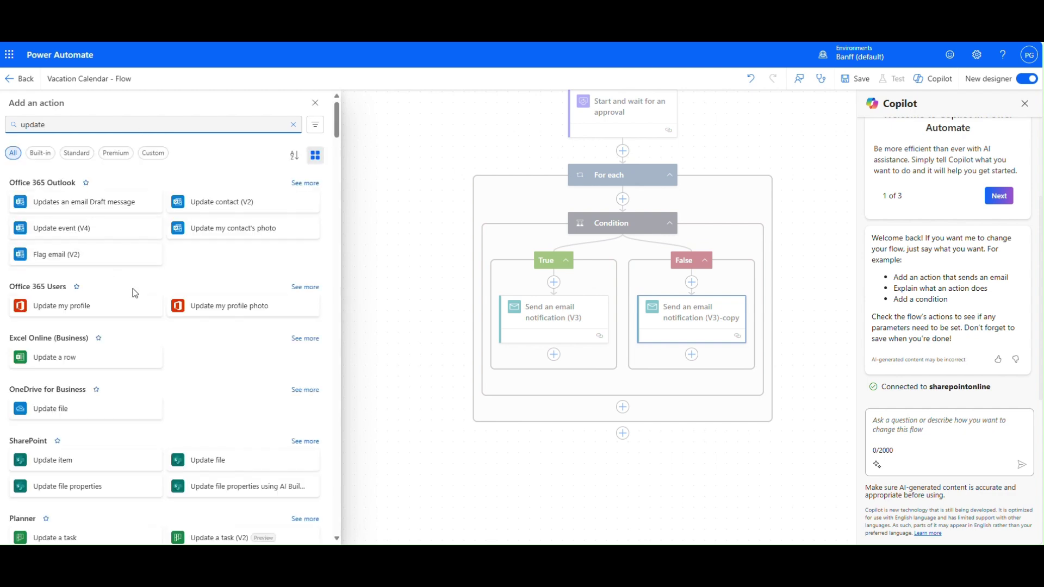
{"action": "left_click", "coordinate": [103, 468]}
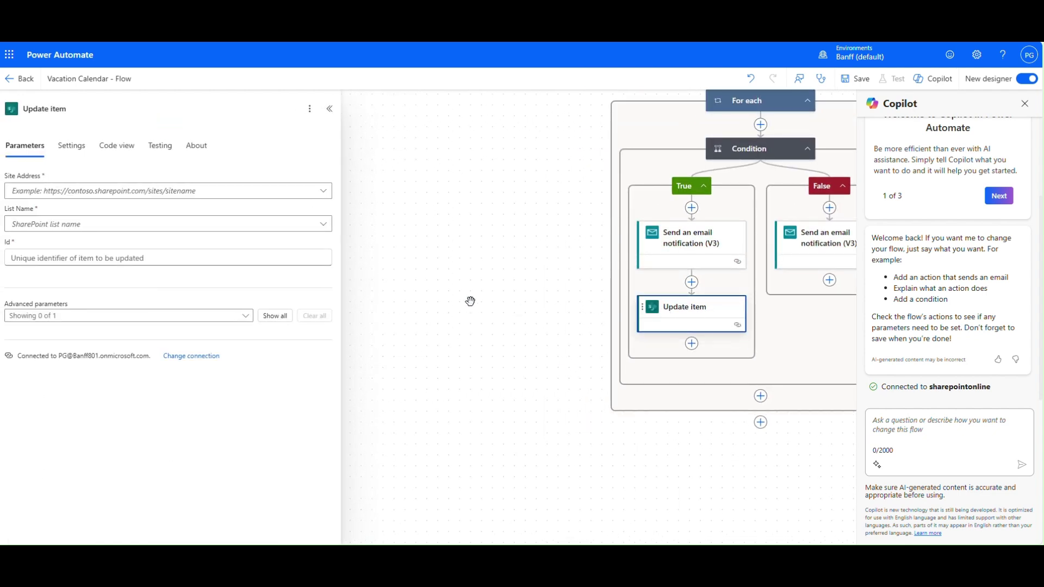
- Point the Update item action to the Calendar site and Vacation Calendar list, with the trigger's dynamic value ID as its Id
{"action": "left_click", "coordinate": [324, 201]}
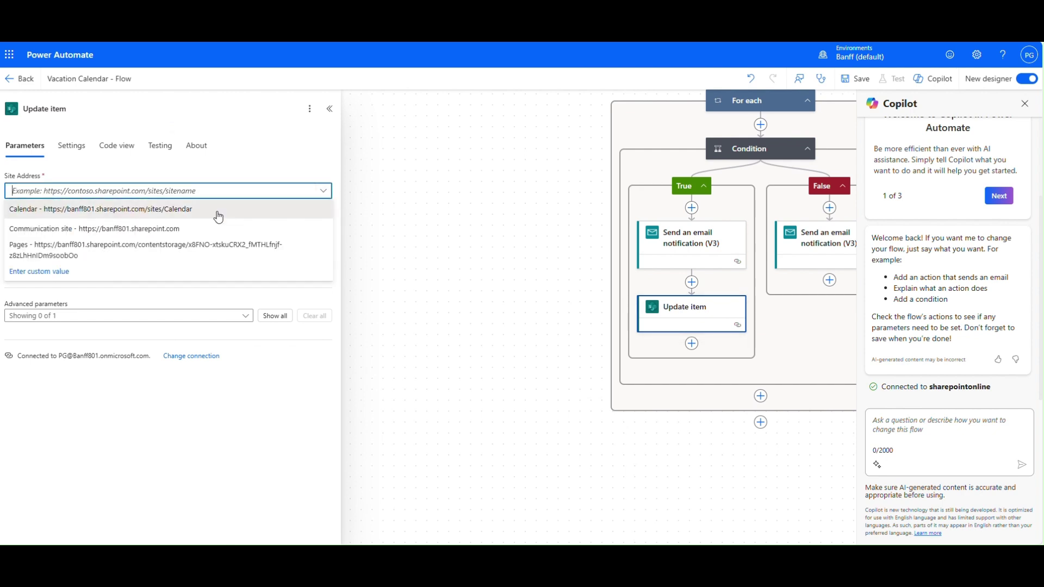
{"action": "left_click", "coordinate": [218, 210]}
{"action": "left_click", "coordinate": [325, 227]}
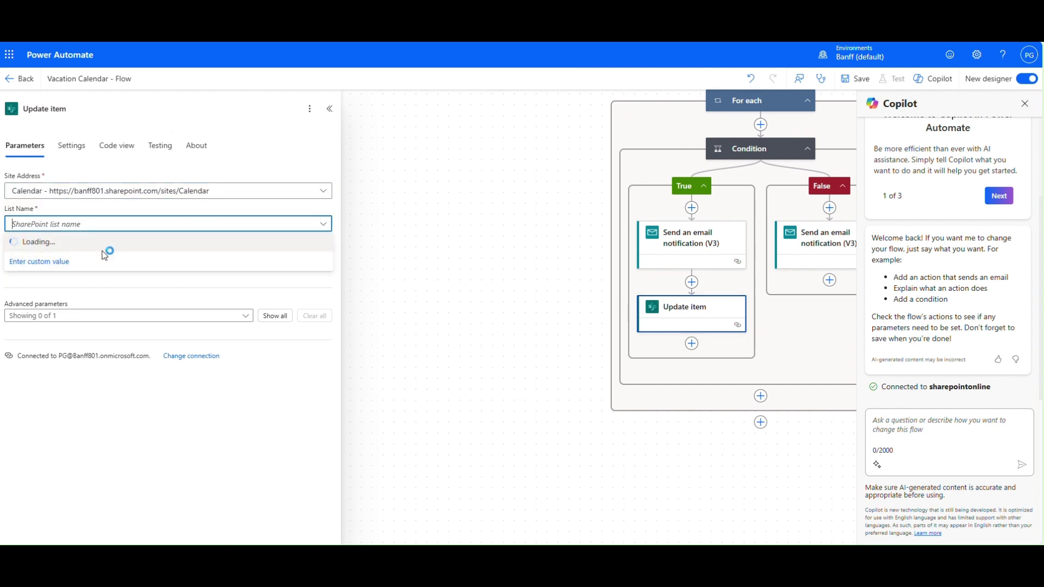
{"action": "left_click", "coordinate": [180, 245]}
{"action": "left_click", "coordinate": [218, 260]}
{"action": "left_click", "coordinate": [333, 252]}
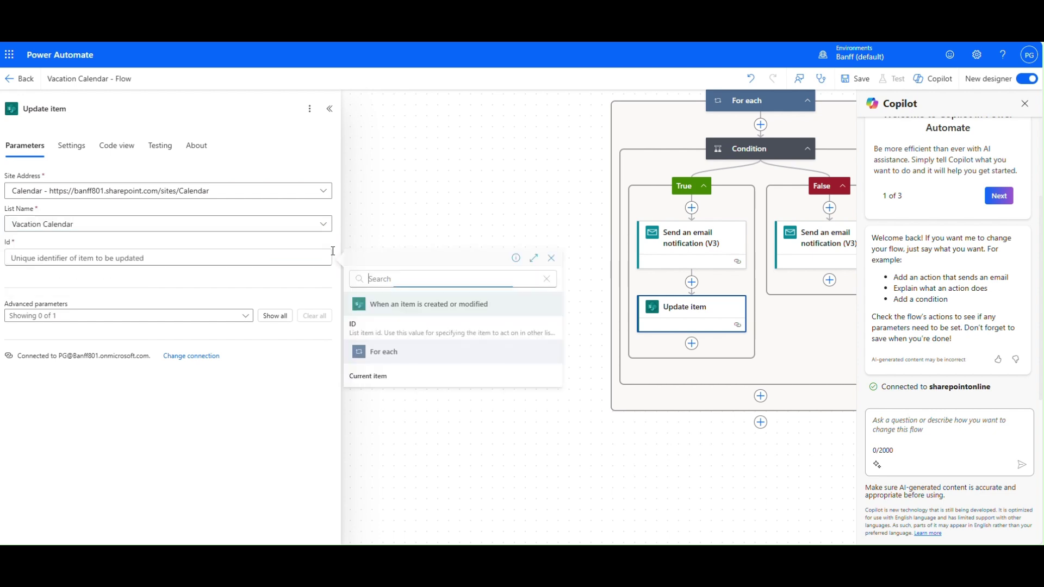
{"action": "left_click", "coordinate": [401, 334]}
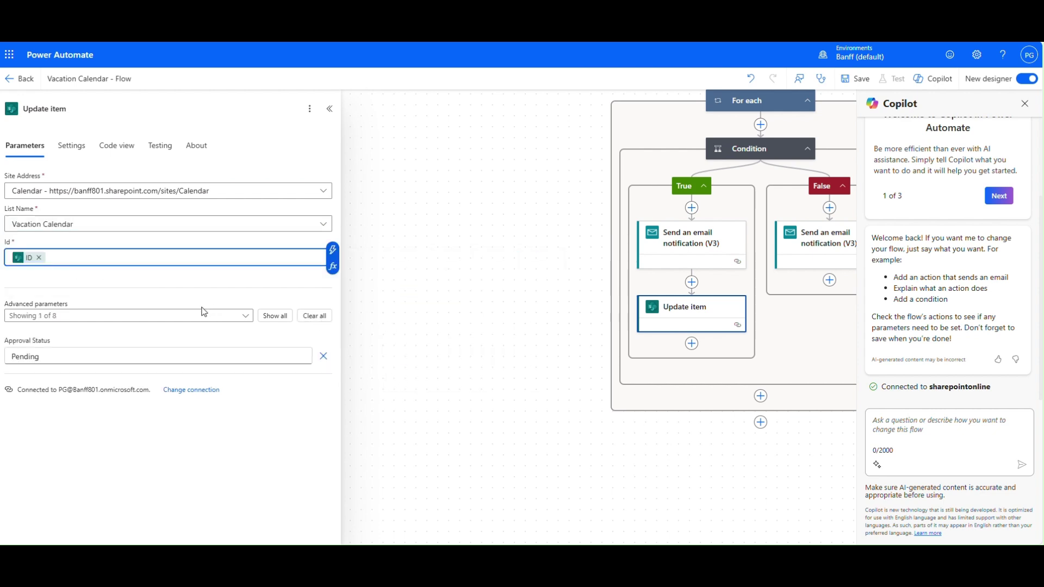
- Set the Approval Status of the True branch's Update item action to "Approved"
{"action": "left_click", "coordinate": [247, 318]}
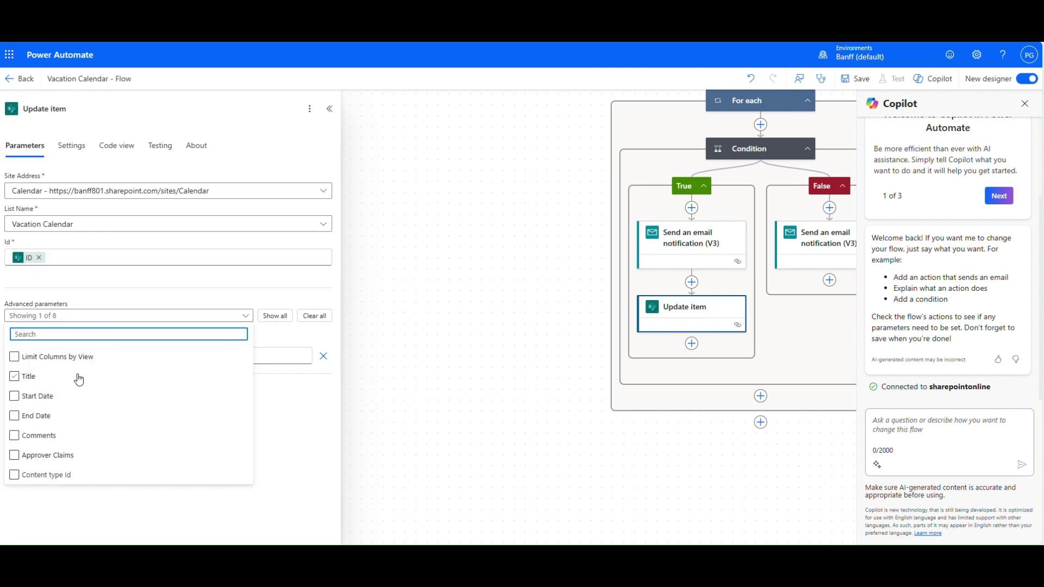
{"action": "left_click", "coordinate": [185, 305]}
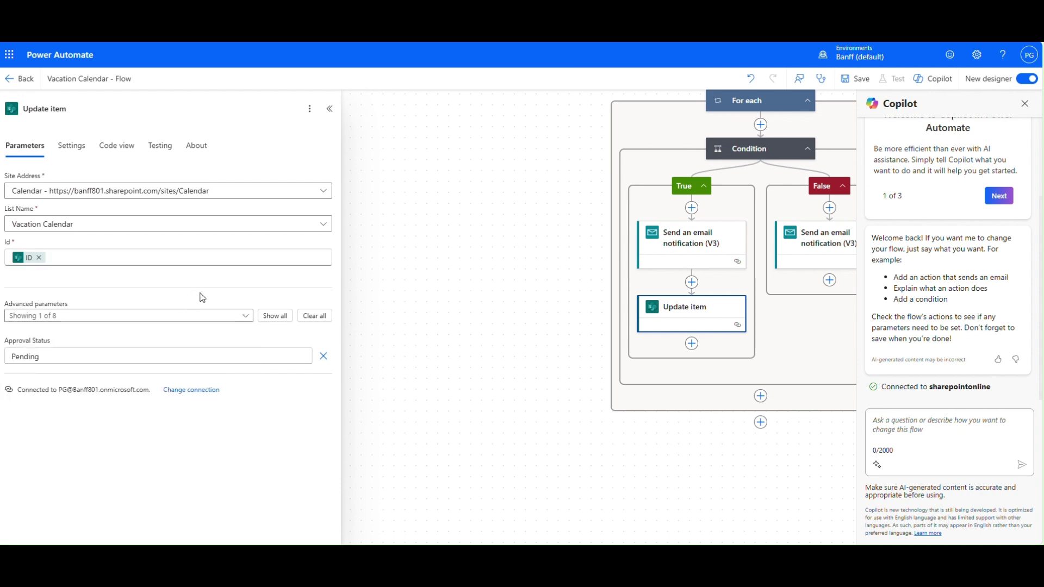
{"action": "double_click", "coordinate": [293, 353]}
{"action": "type", "text": "Approved"}
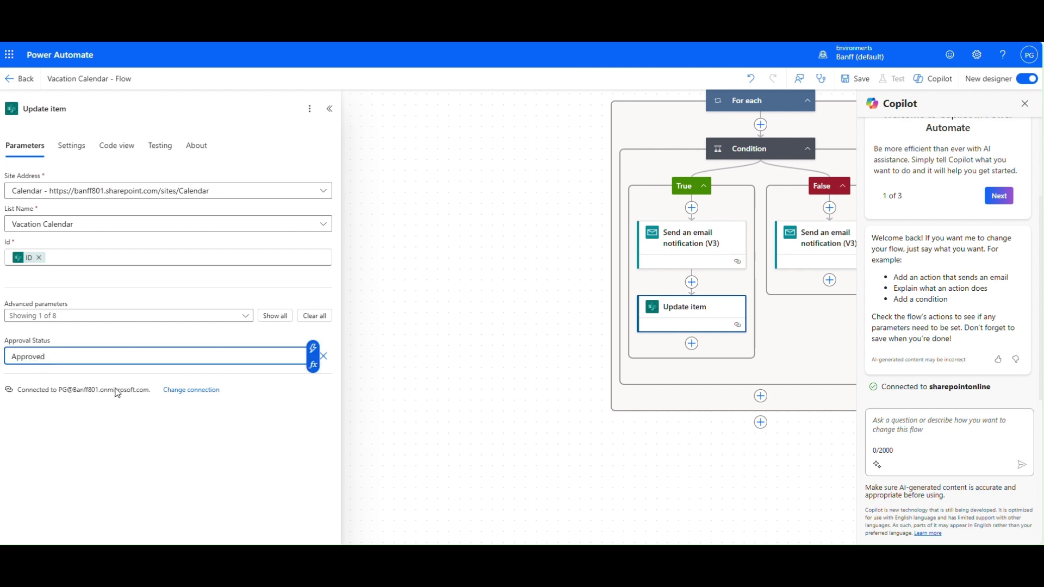
- Copy the Update item action into the False branch below the rejection email
{"action": "right_click", "coordinate": [701, 311]}
{"action": "left_click", "coordinate": [747, 339]}
{"action": "left_click", "coordinate": [830, 281]}
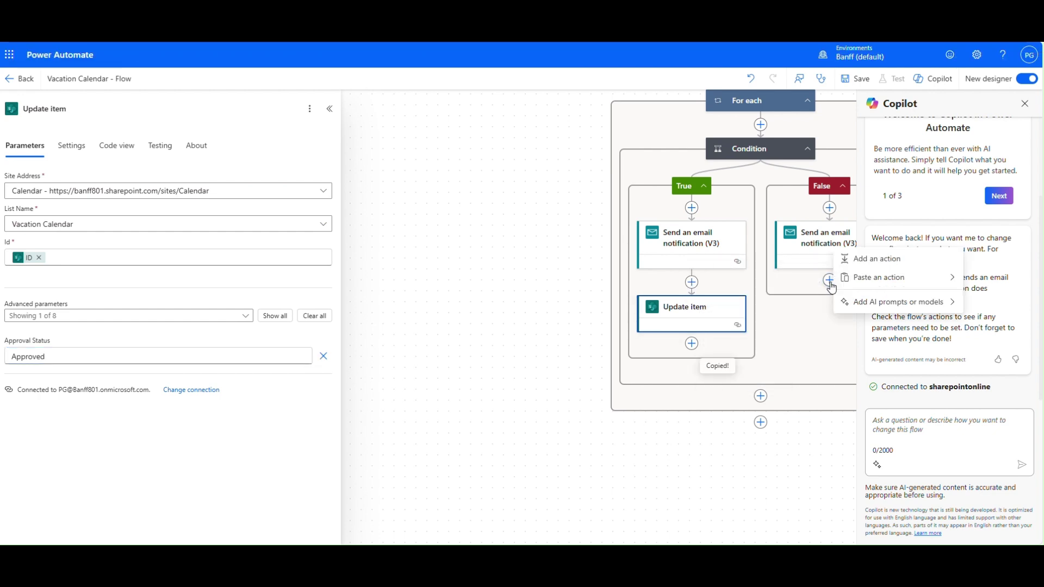
{"action": "mouse_move", "coordinate": [907, 283]}
{"action": "left_click", "coordinate": [790, 281]}
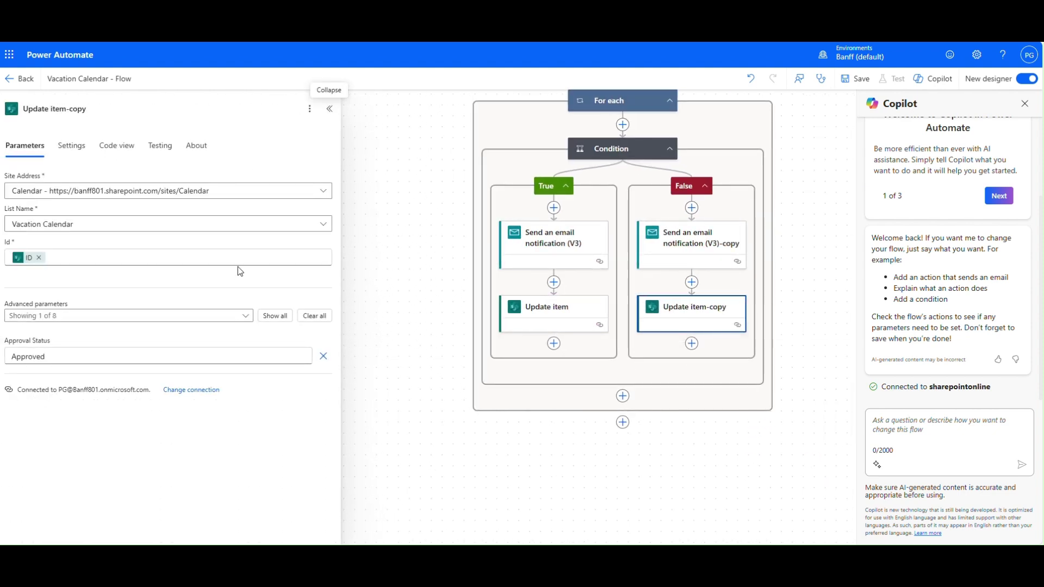
- Set the Approval Status of the copied Update item action to "Rejected"
{"action": "left_click", "coordinate": [234, 360]}
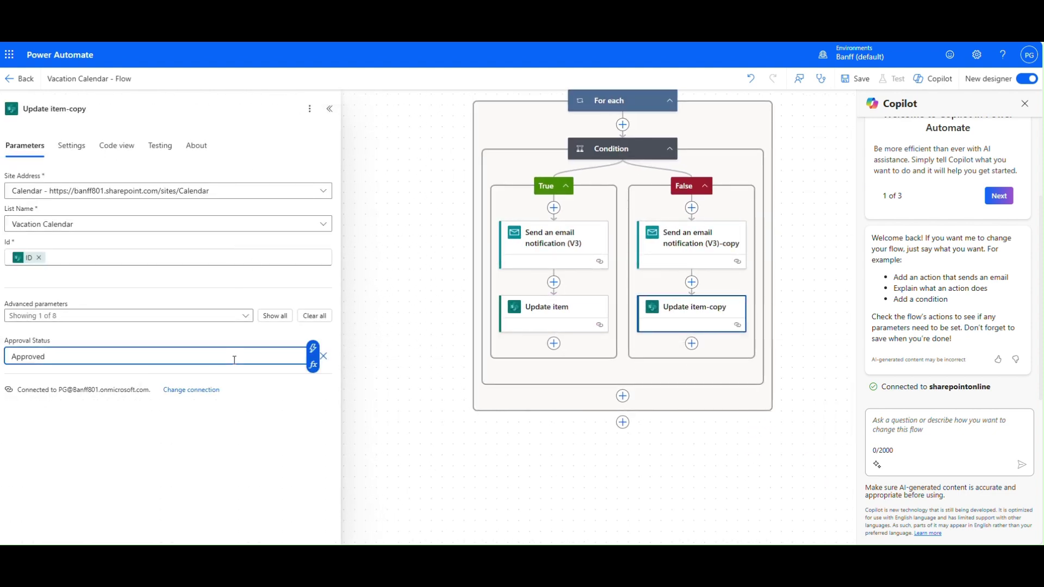
{"action": "left_click_drag", "start_coordinate": [203, 352], "coordinate": [11, 357]}
{"action": "type", "text": "Rejected"}
- Rename the False branch's actions to "Update item-Rejected" and "Send an email notification (V3)-Rejected"
{"action": "left_click", "coordinate": [77, 109]}
{"action": "double_click", "coordinate": [77, 108]}
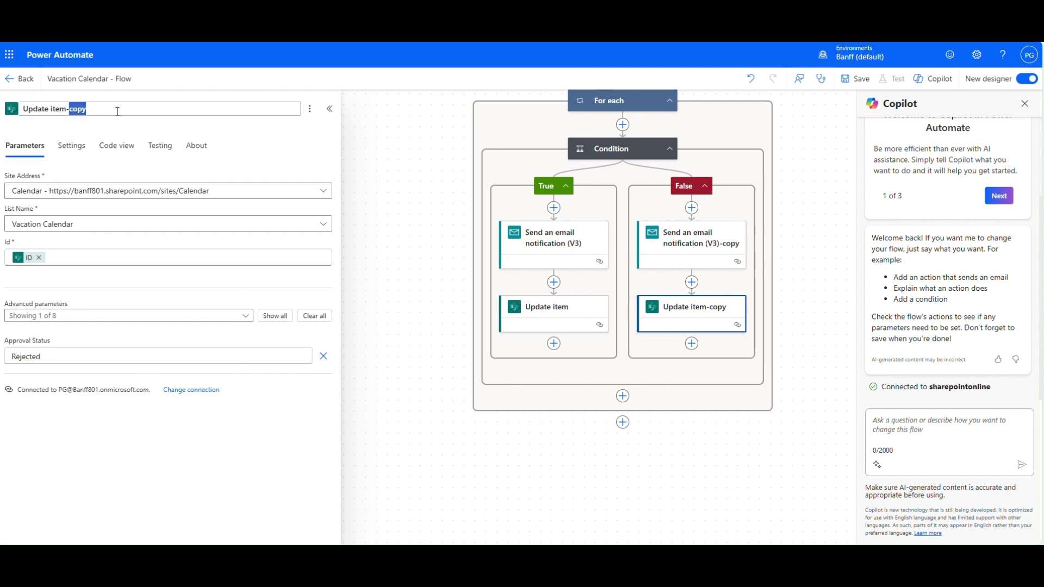
{"action": "type", "text": "Rejected"}
{"action": "left_click", "coordinate": [691, 255]}
{"action": "double_click", "coordinate": [139, 109]}
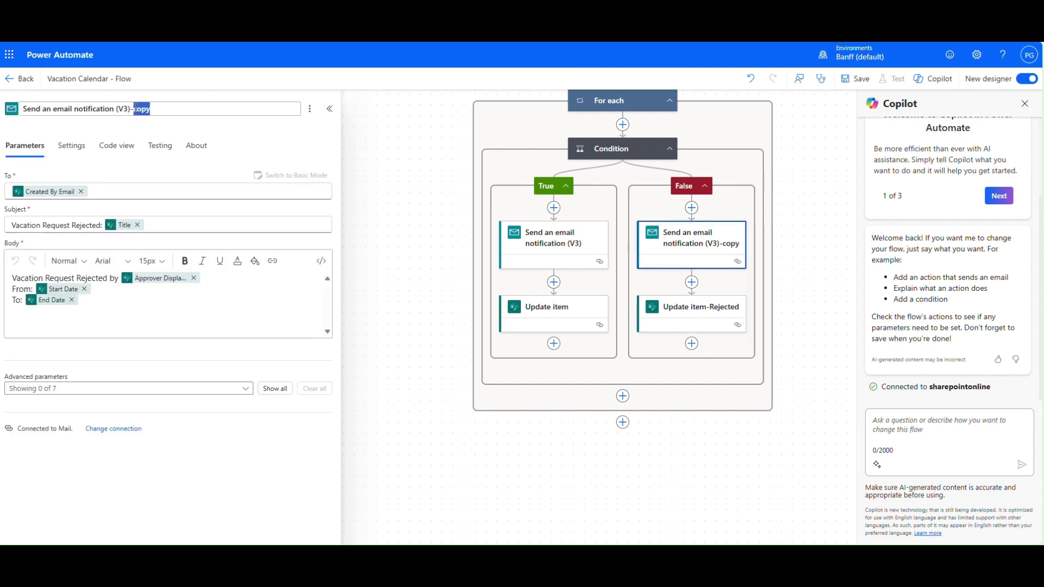
{"action": "type", "text": "Rejected"}
- Review the Update item actions in both branches, and save the flow, closing the Flow checker
{"action": "left_click", "coordinate": [584, 312]}
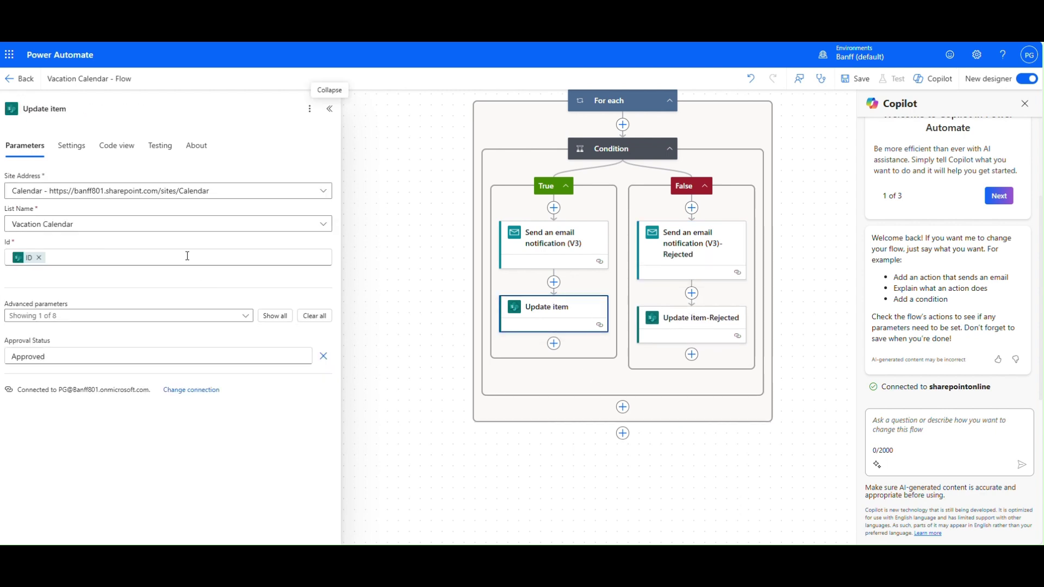
{"action": "left_click", "coordinate": [701, 332]}
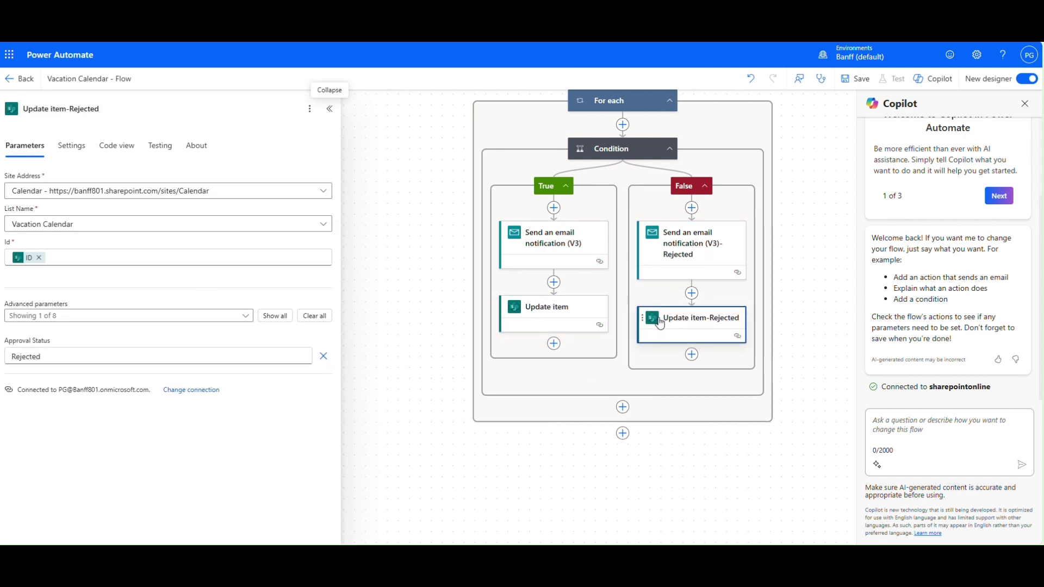
{"action": "scroll", "coordinate": [642, 326], "scroll_direction": "up", "scroll_amount": 3}
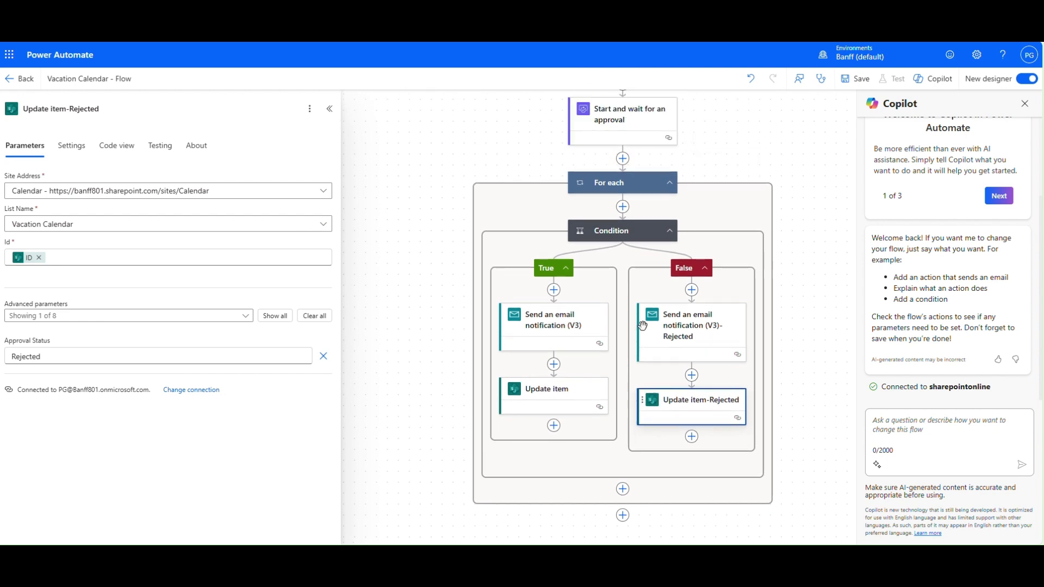
{"action": "scroll", "coordinate": [643, 325], "scroll_direction": "up", "scroll_amount": 5}
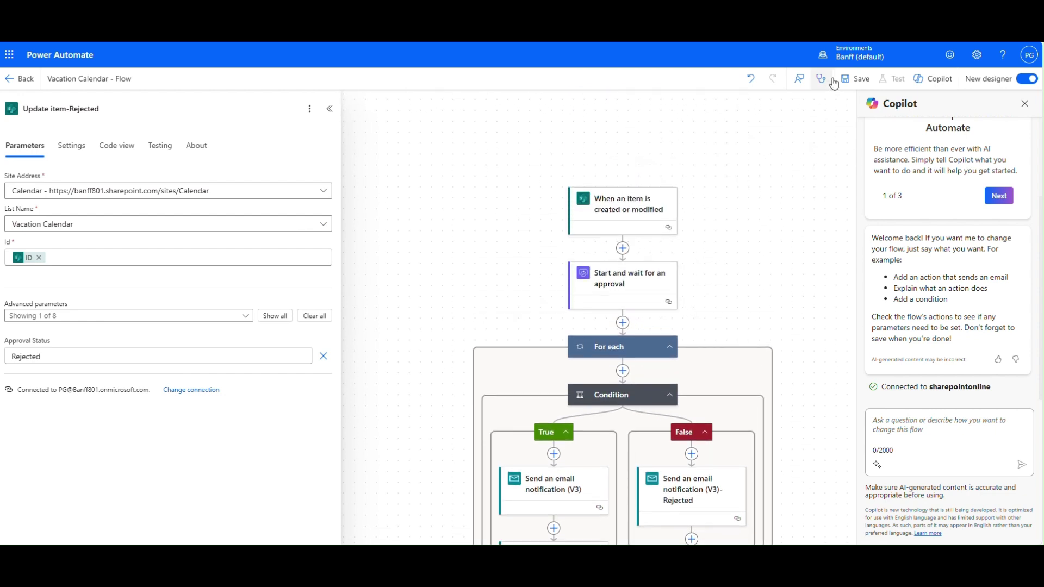
{"action": "left_click", "coordinate": [854, 80]}
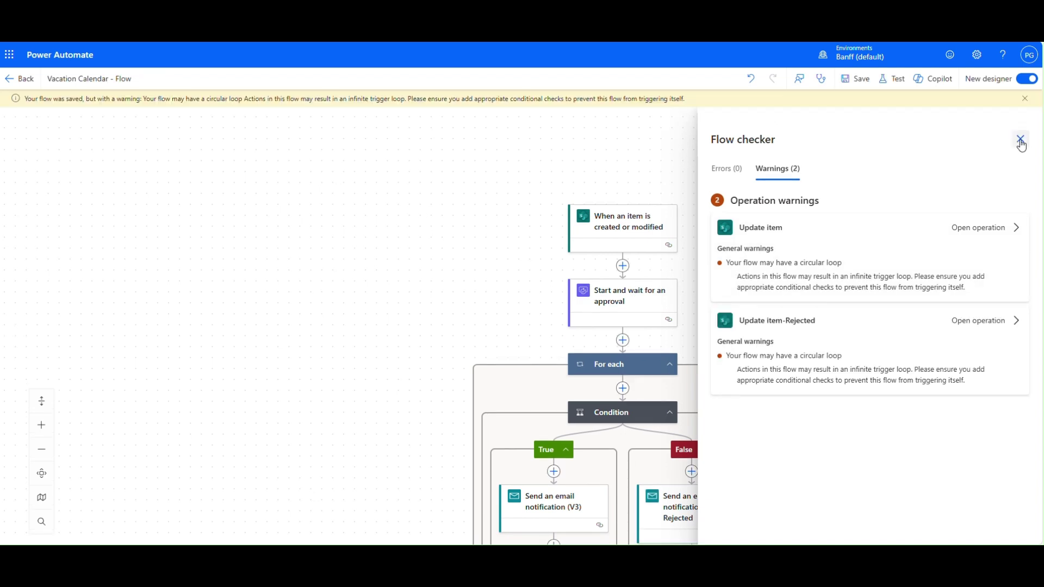
{"action": "left_click", "coordinate": [1021, 140]}
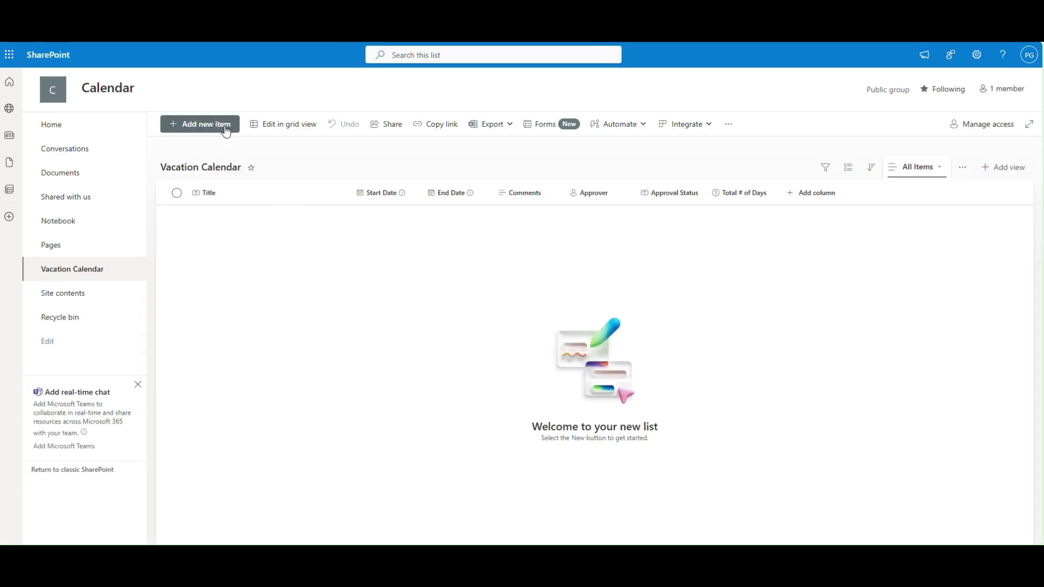
- Create a new item titled "New York, NY" in the Vacation Calendar list in SharePoint
{"action": "left_click", "coordinate": [226, 129]}
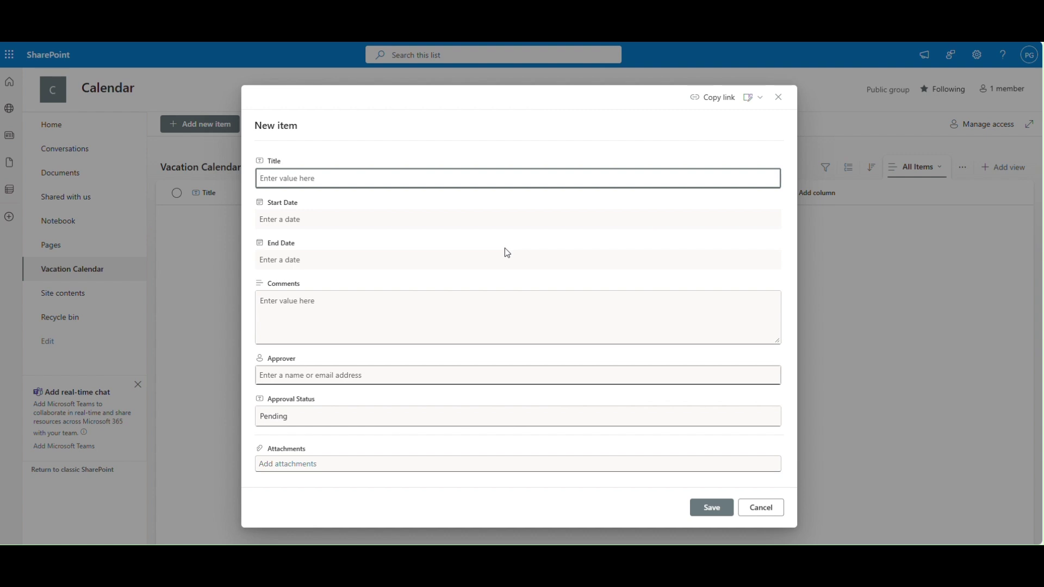
{"action": "type", "text": "Test"}
{"action": "key", "text": "ctrl+a"}
{"action": "type", "text": "N"}
- Set the new item's Start Date to 4/21/2025 and its End Date to 4/25/2025
{"action": "left_click", "coordinate": [503, 218]}
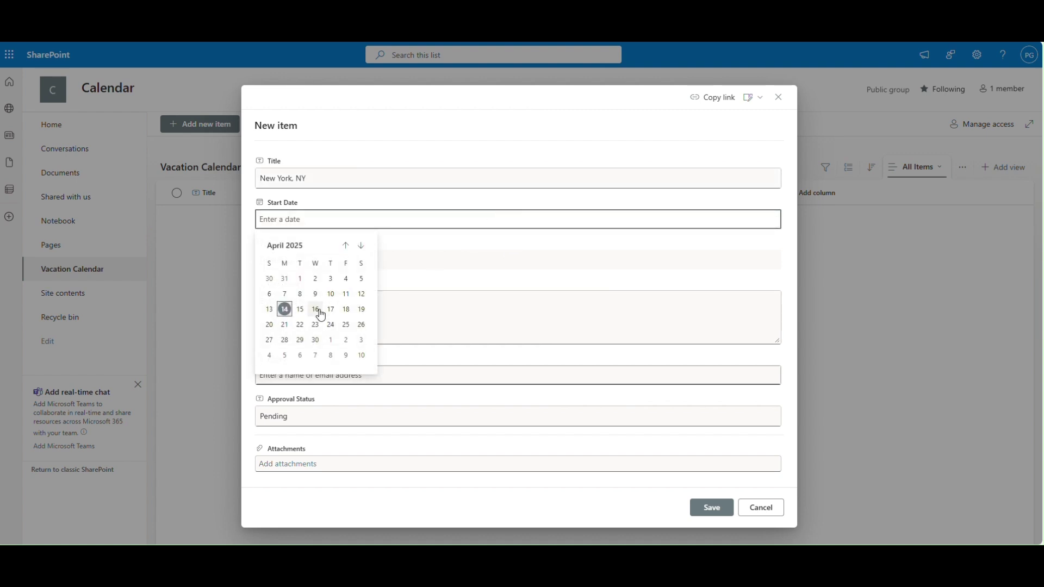
{"action": "left_click", "coordinate": [284, 325]}
{"action": "left_click", "coordinate": [370, 262]}
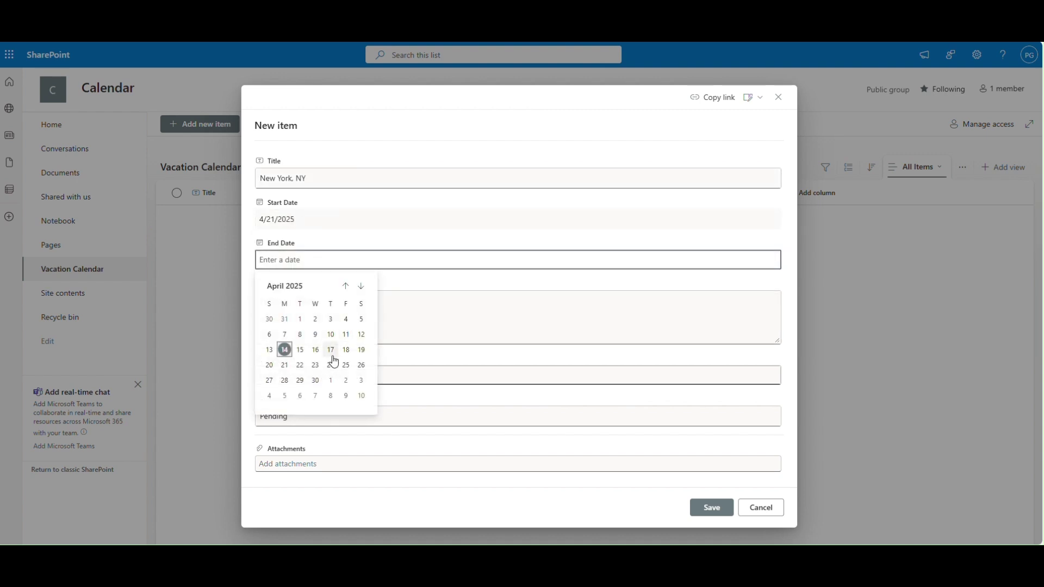
{"action": "left_click", "coordinate": [347, 365]}
- Add the comment "Consulting Trip" to the new vacation item, choose the approver, and save the item
{"action": "left_click", "coordinate": [370, 321]}
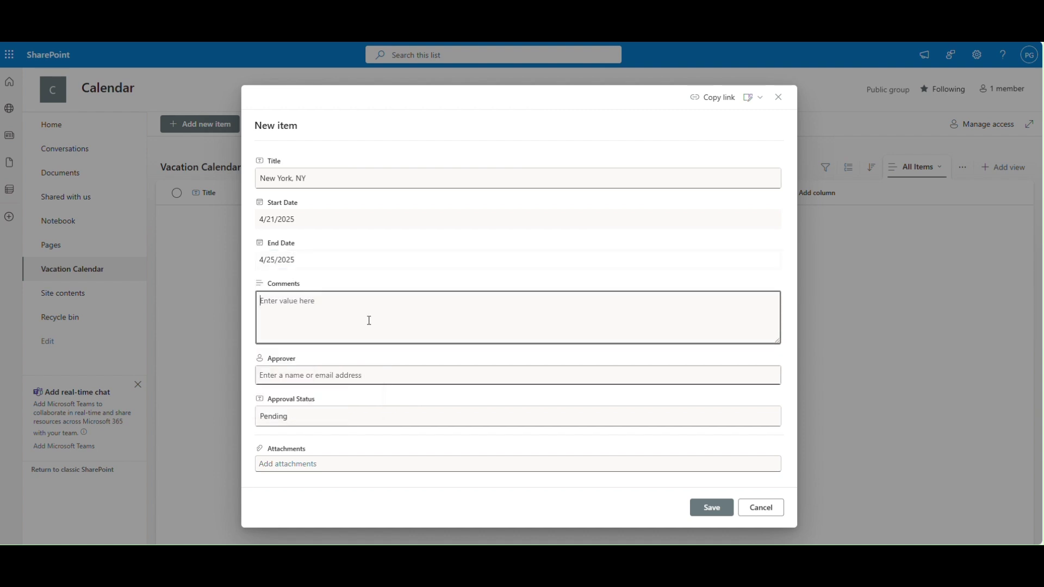
{"action": "type", "text": "Consulting Trip"}
{"action": "left_click", "coordinate": [369, 375]}
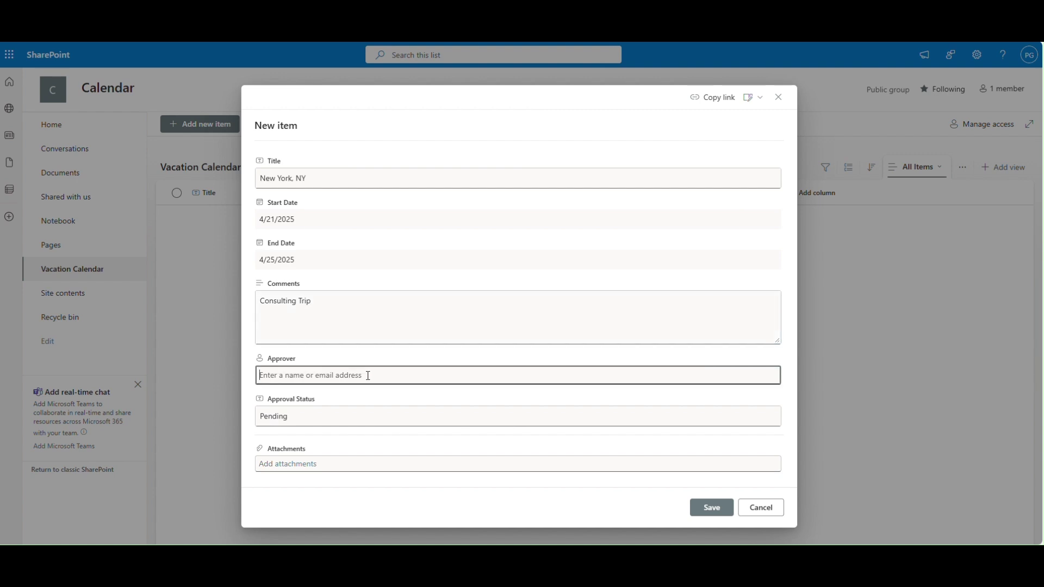
{"action": "type", "text": "pete"}
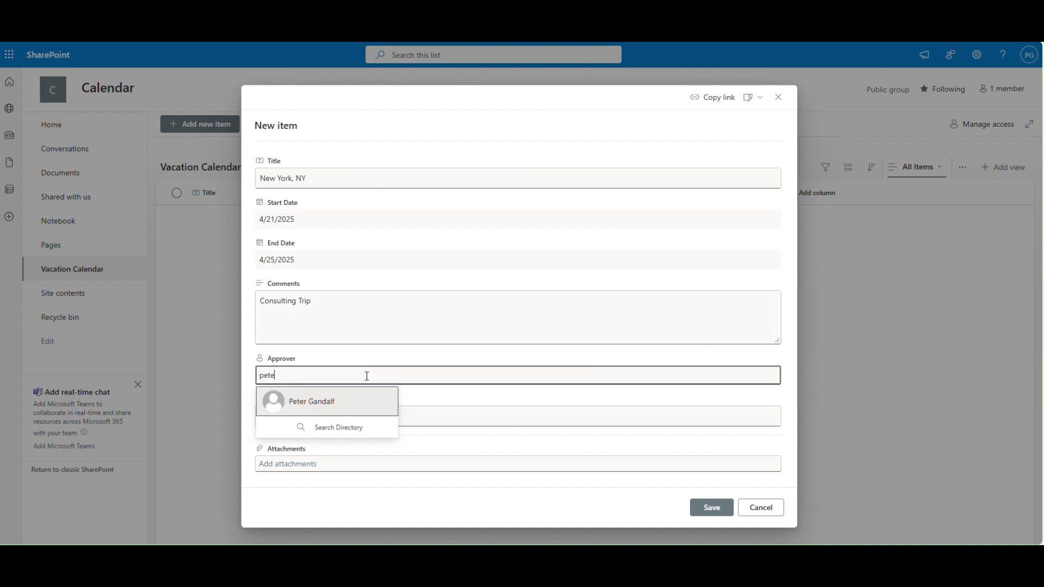
{"action": "left_click", "coordinate": [344, 400]}
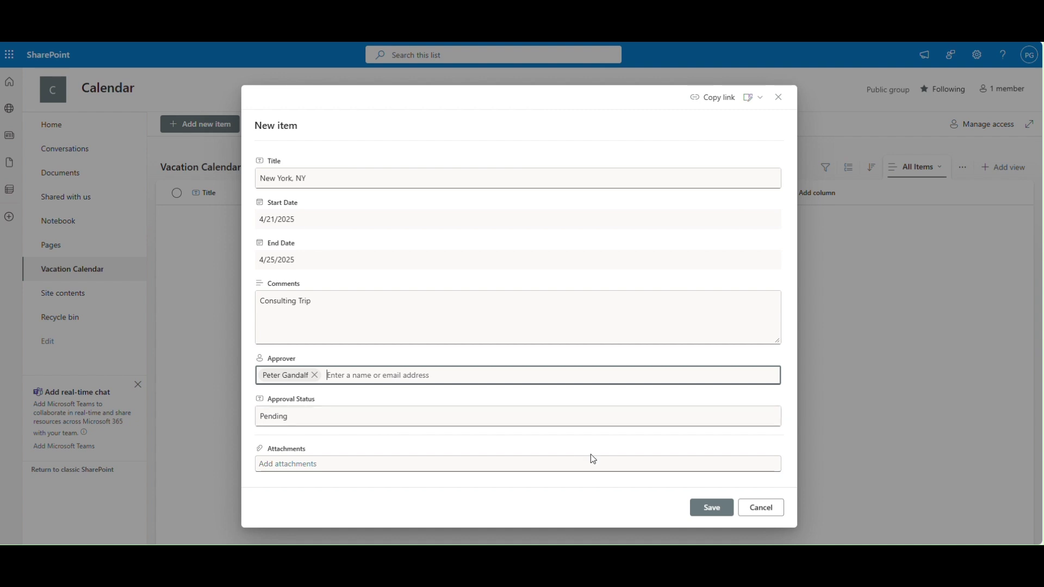
{"action": "left_click", "coordinate": [719, 511]}
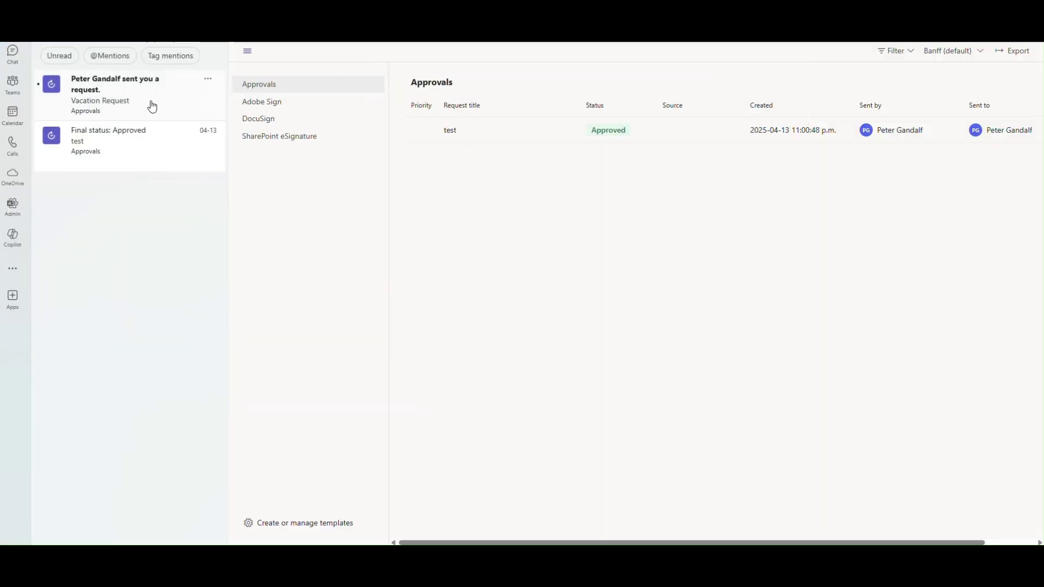
- Switch to Teams, open the new Vacation Request approval, and approve it with the comment "Approve. $$$"
{"action": "left_click", "coordinate": [183, 103]}
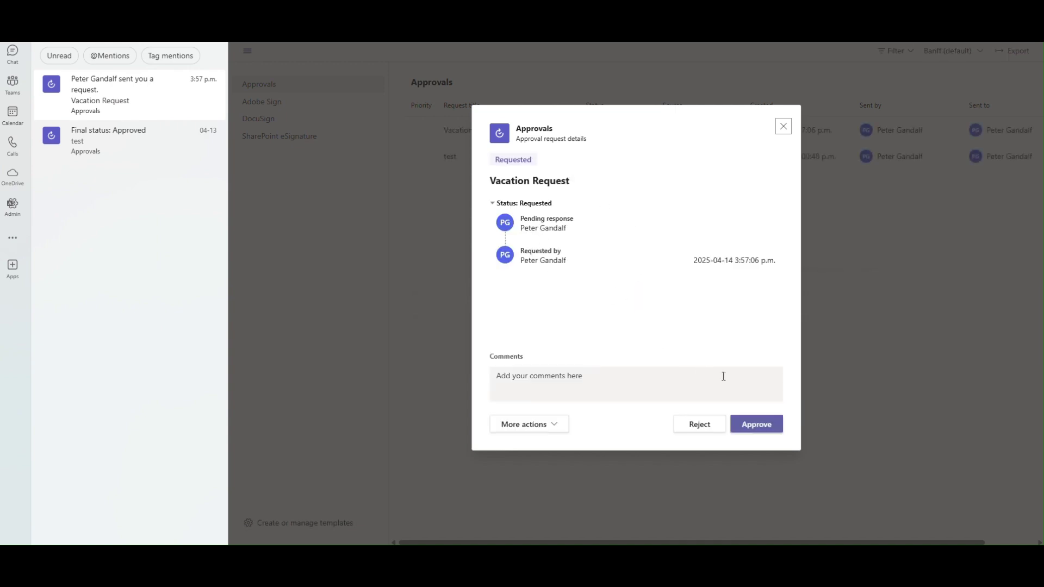
{"action": "left_click", "coordinate": [705, 382]}
{"action": "type", "text": "Approve. $$$"}
{"action": "left_click", "coordinate": [762, 432]}
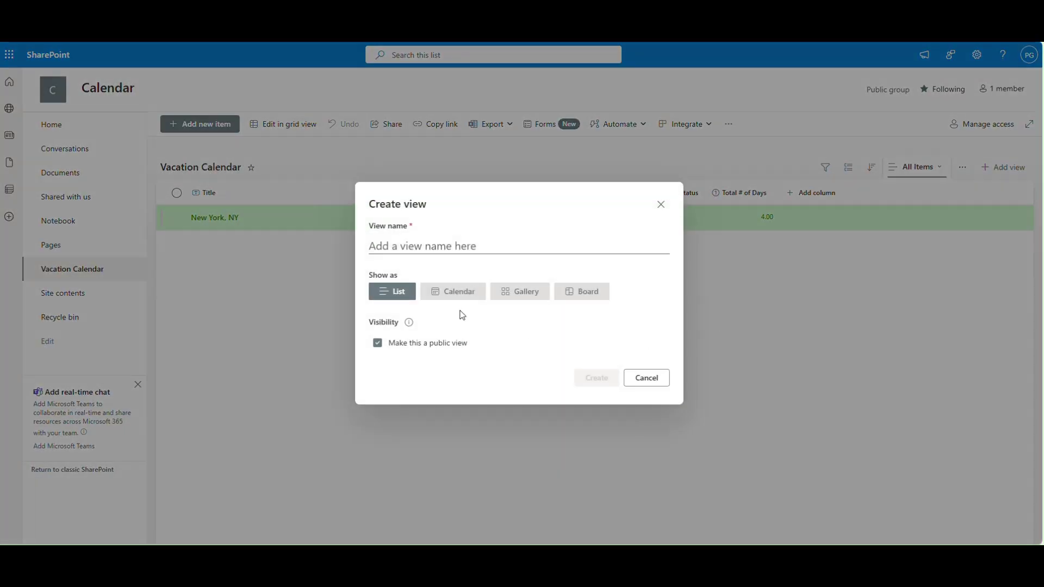
- In SharePoint, set the Vacation Calendar list's new view to show as a calendar and name it "Calendar View"
{"action": "left_click", "coordinate": [457, 294]}
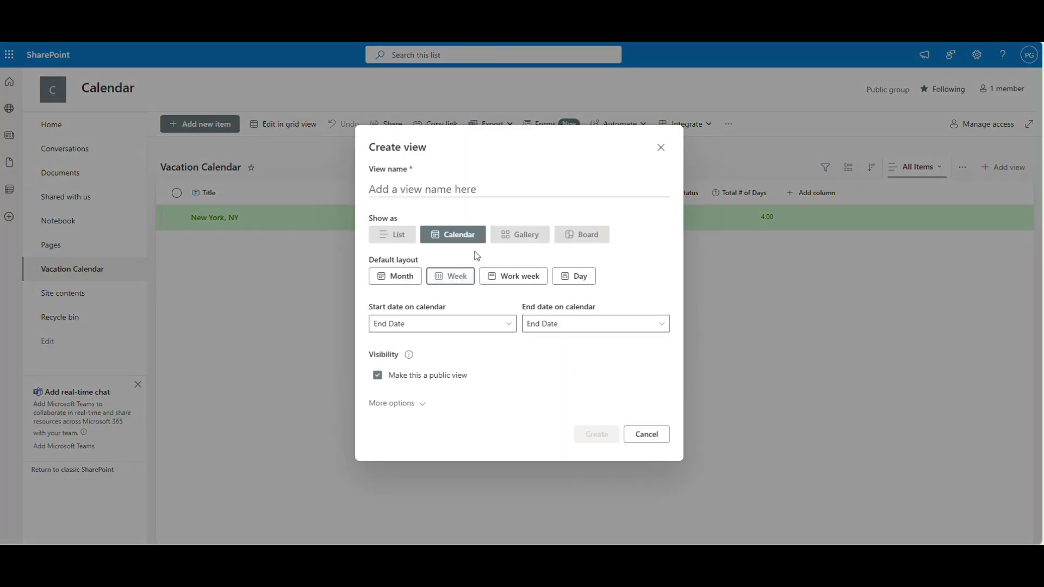
{"action": "left_click", "coordinate": [488, 189]}
{"action": "type", "text": "V"}
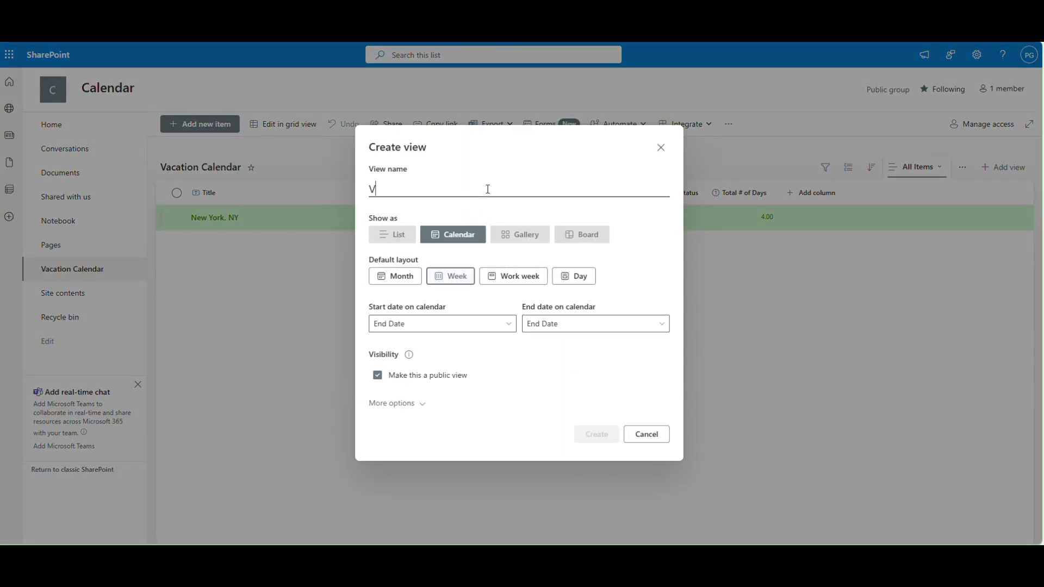
{"action": "key", "text": "BackSpace"}
{"action": "type", "text": "Calendar View"}
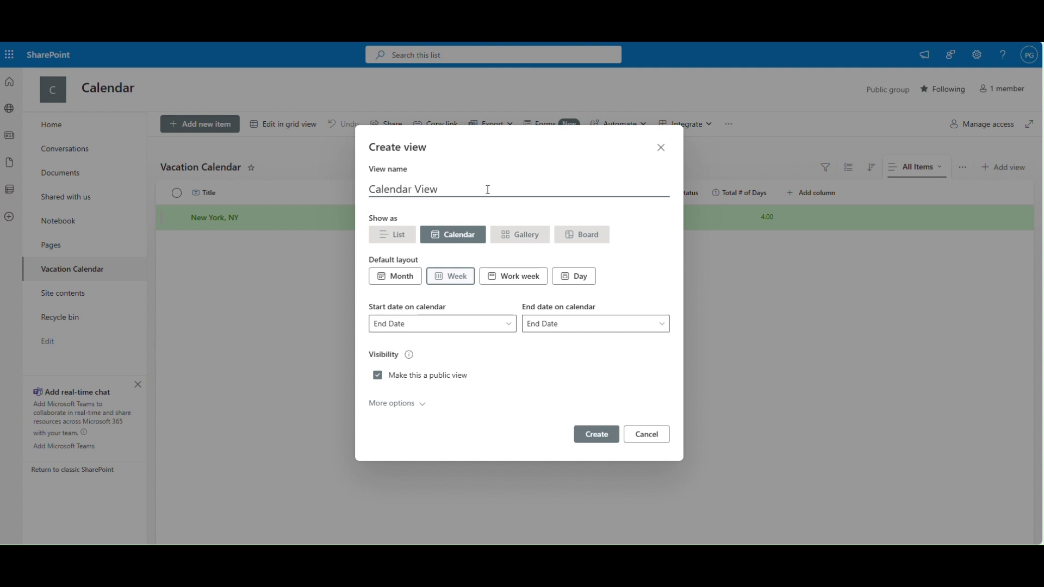
- Set the view's default layout to Month and its calendar start date to Start Date, and create the view
{"action": "left_click", "coordinate": [408, 275]}
{"action": "left_click", "coordinate": [436, 323]}
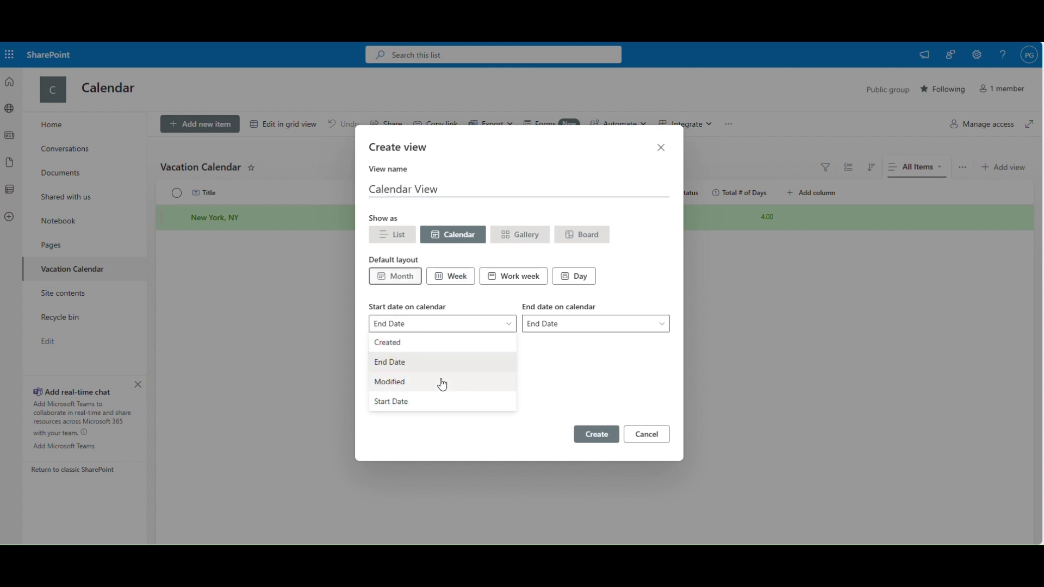
{"action": "left_click", "coordinate": [442, 402]}
{"action": "left_click", "coordinate": [418, 401]}
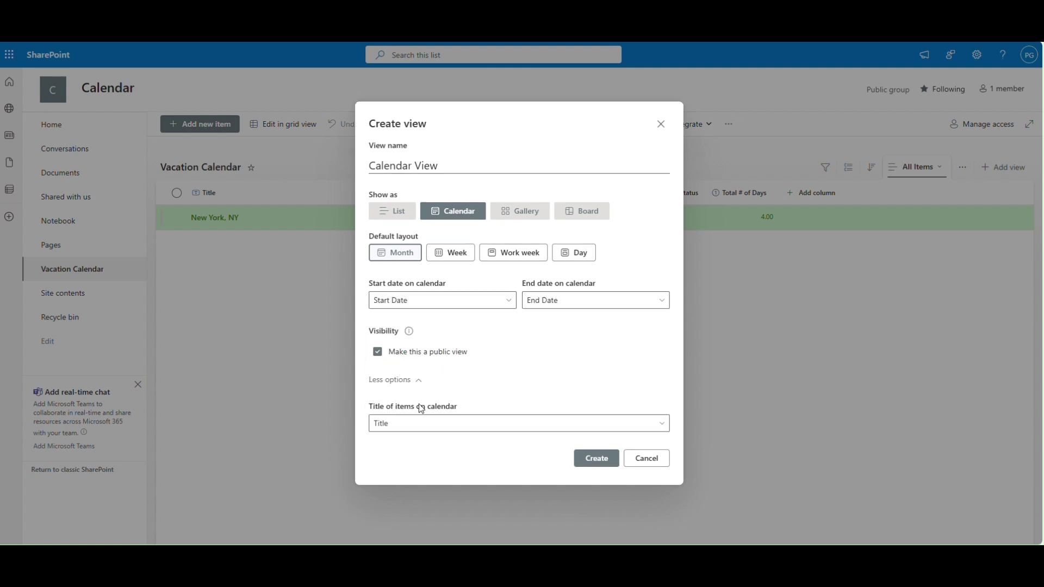
{"action": "left_click", "coordinate": [512, 424]}
{"action": "left_click", "coordinate": [511, 426]}
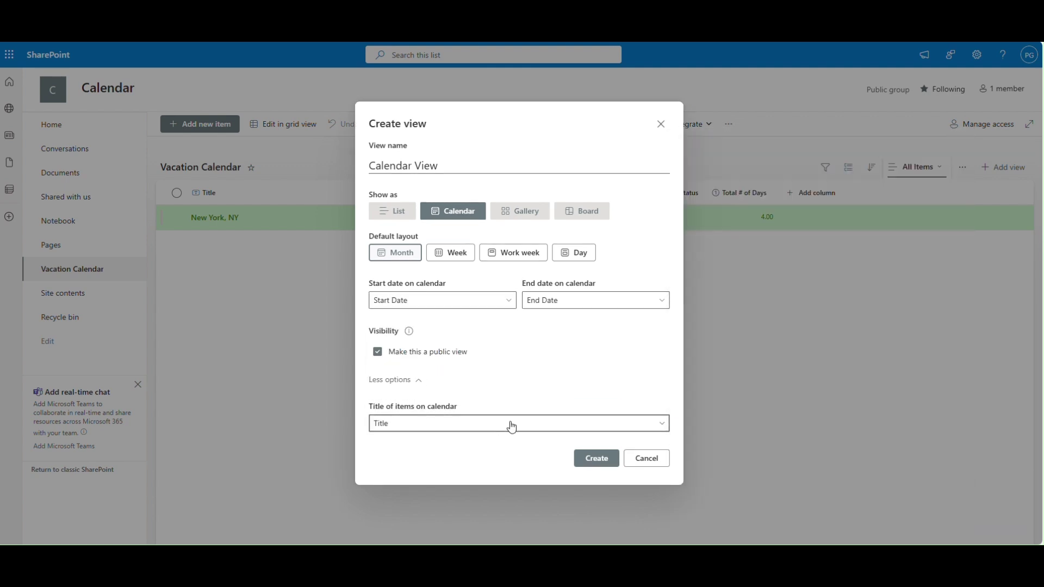
{"action": "left_click", "coordinate": [593, 462]}
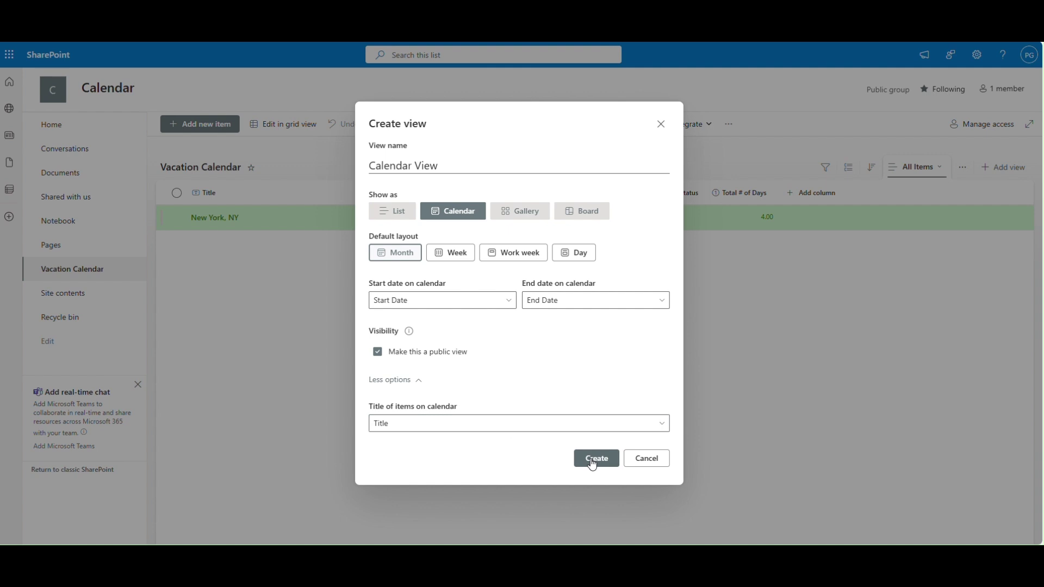
{"action": "left_click", "coordinate": [592, 461]}
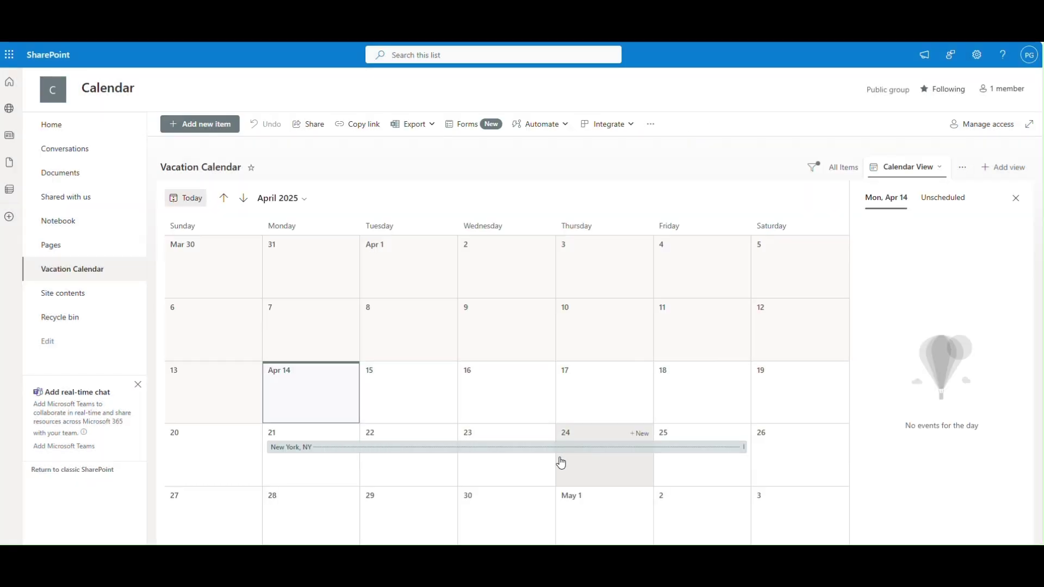
{"action": "left_click", "coordinate": [941, 167]}
{"action": "left_click", "coordinate": [943, 364]}
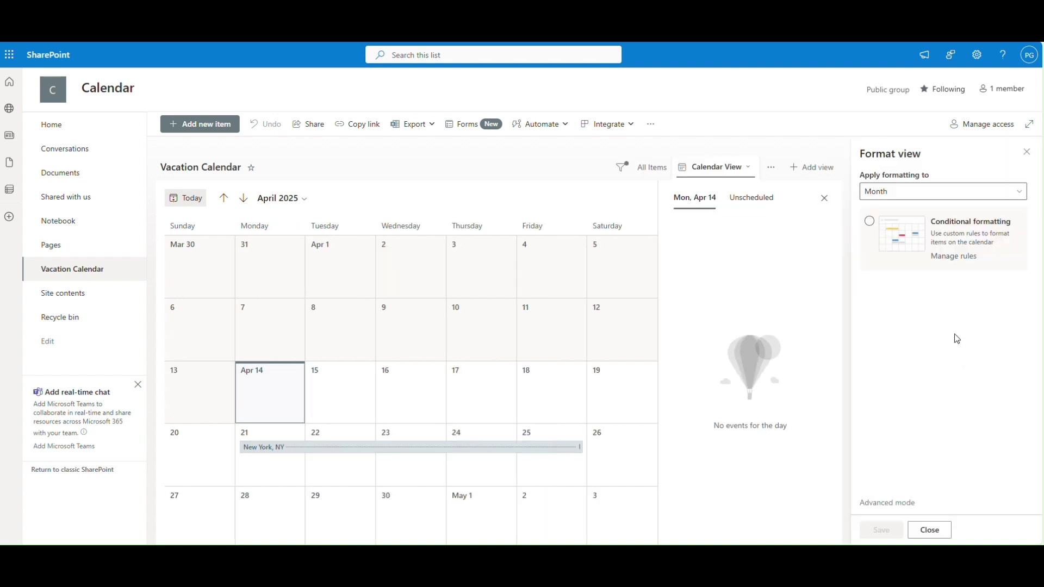
{"action": "left_click", "coordinate": [919, 229]}
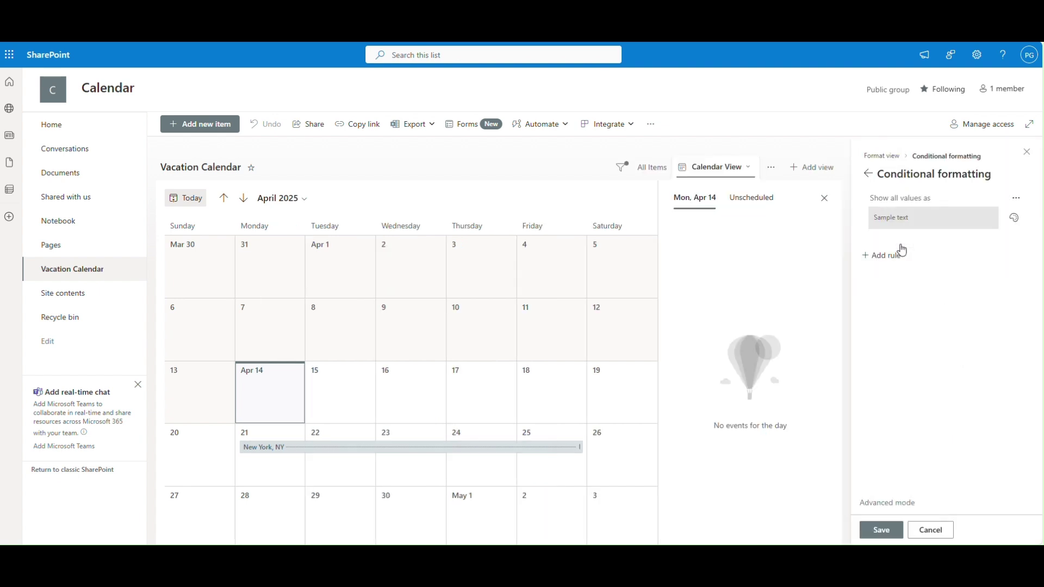
{"action": "left_click", "coordinate": [921, 208]}
{"action": "left_click", "coordinate": [925, 215]}
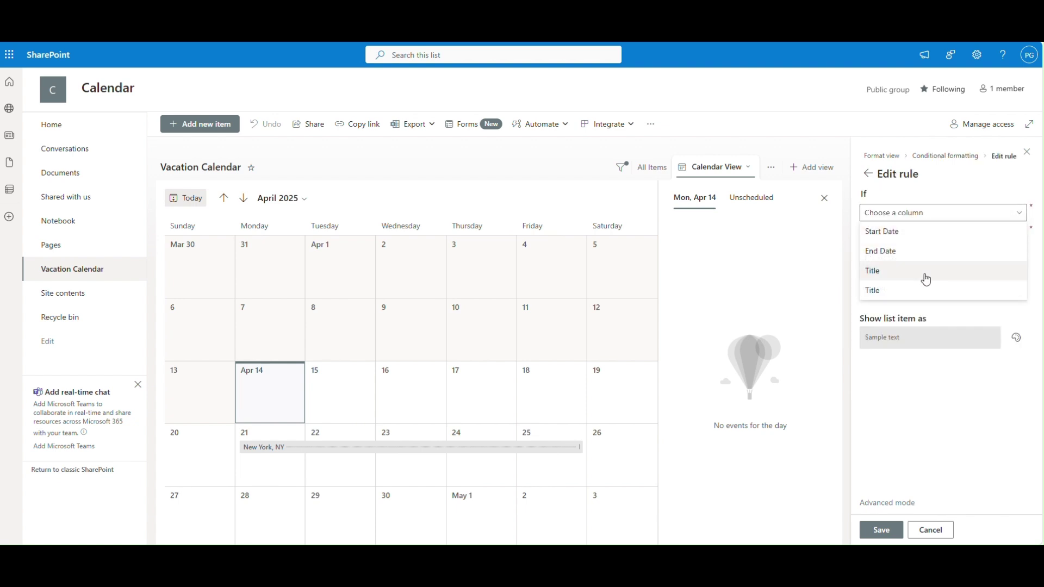
{"action": "left_click", "coordinate": [1013, 212]}
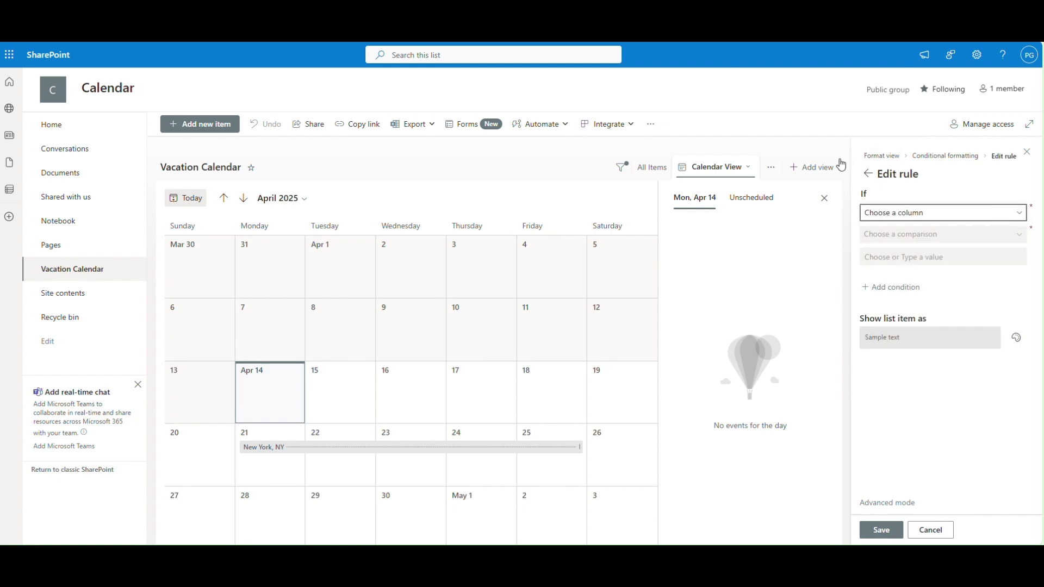
{"action": "left_click", "coordinate": [773, 170]}
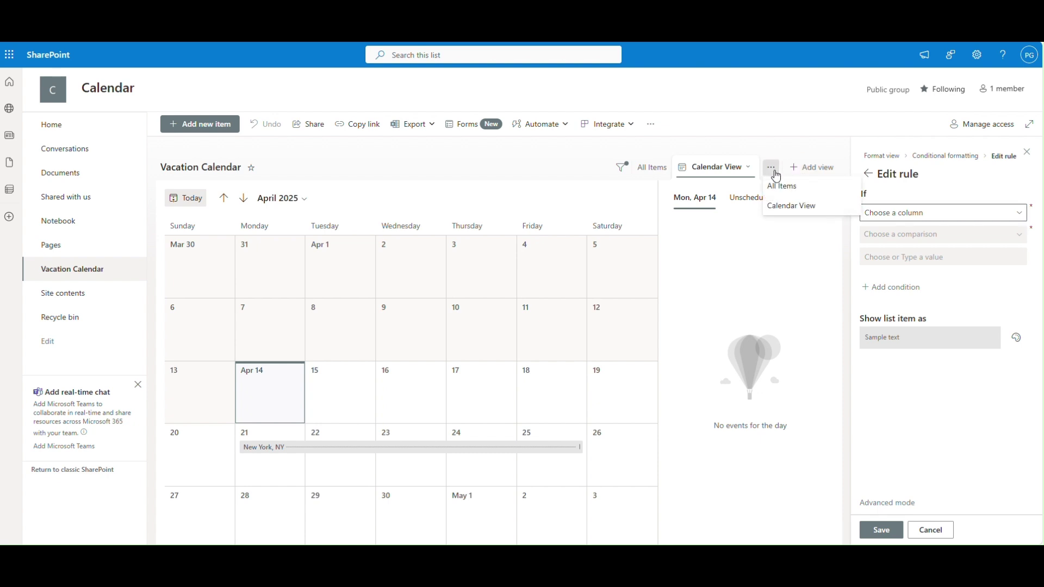
{"action": "left_click", "coordinate": [856, 185]}
{"action": "left_click", "coordinate": [869, 174]}
{"action": "left_click", "coordinate": [738, 172]}
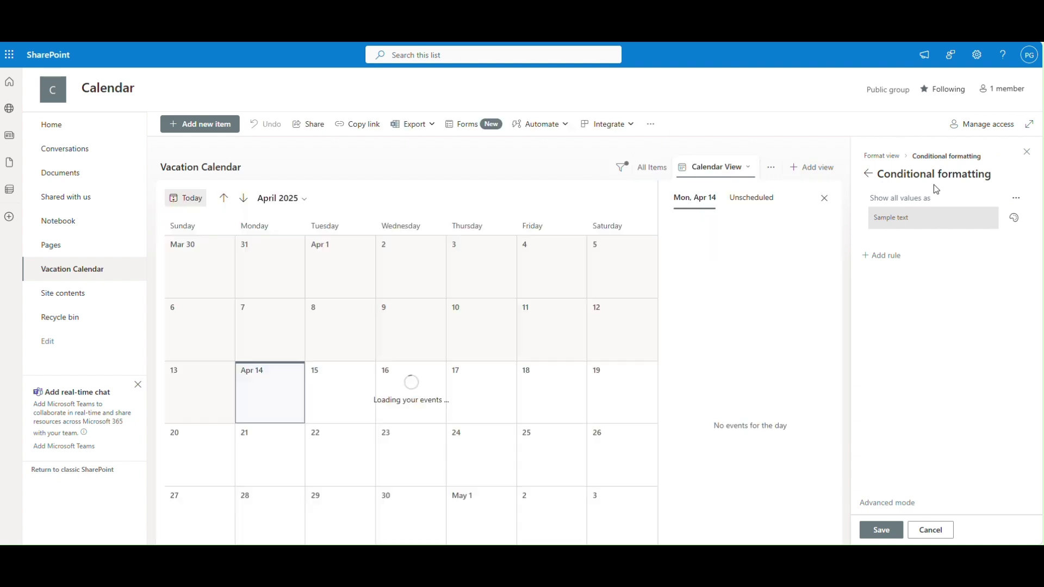
{"action": "left_click", "coordinate": [878, 175]}
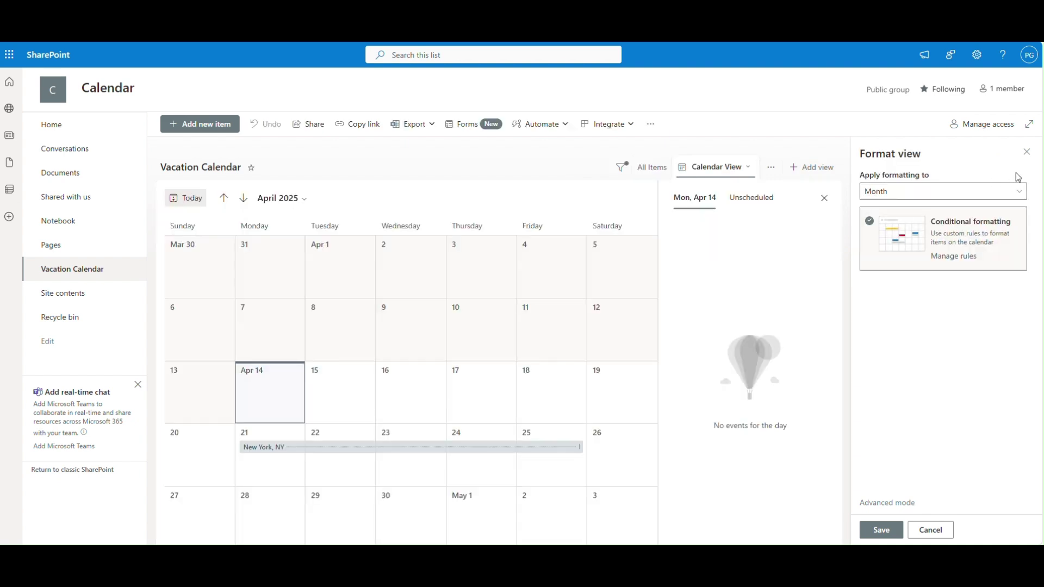
{"action": "left_click", "coordinate": [1026, 152]}
- Add the Approval Status field to the Calendar View's columns
{"action": "left_click", "coordinate": [939, 167]}
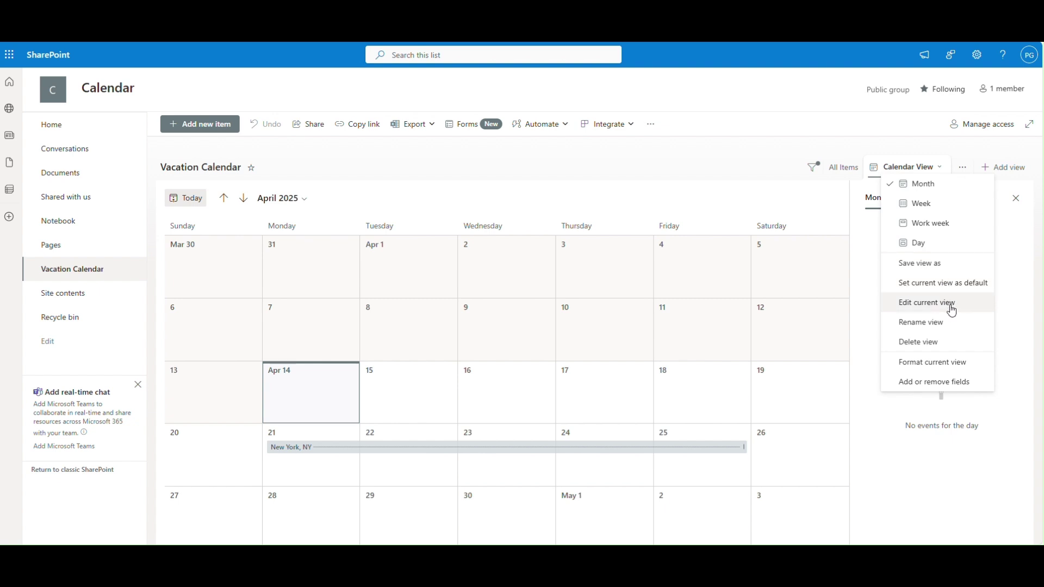
{"action": "left_click", "coordinate": [960, 382]}
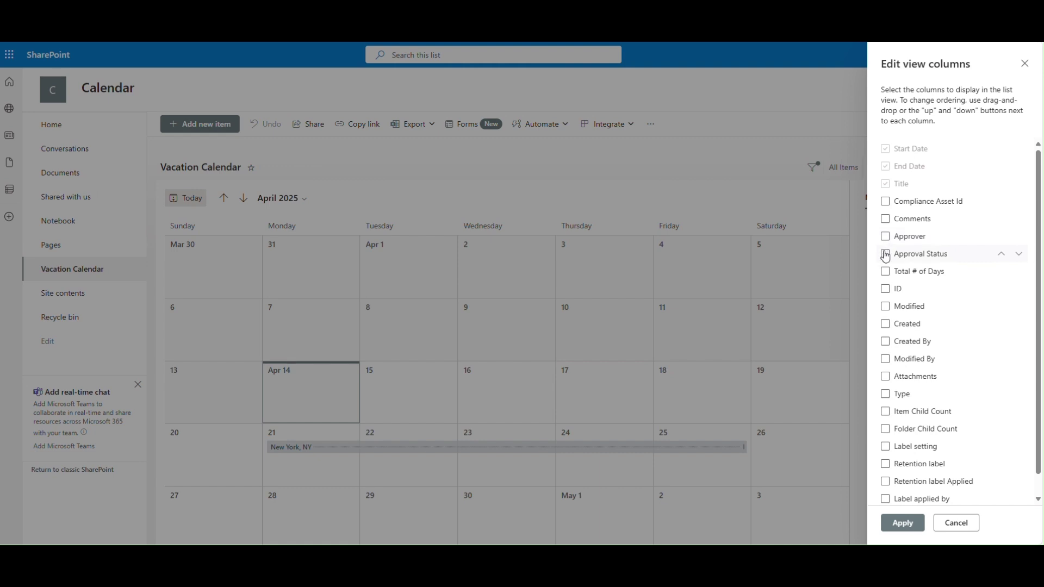
{"action": "left_click", "coordinate": [903, 522]}
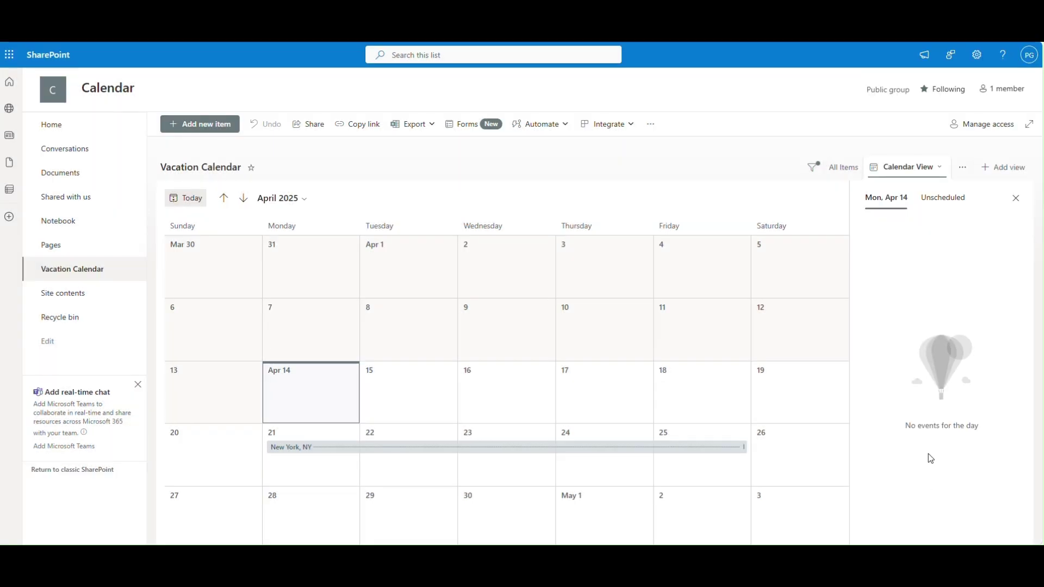
- Set the Calendar View's conditional formatting rule to match items whose Approval Status is equal to Pending
{"action": "left_click", "coordinate": [965, 168]}
{"action": "left_click", "coordinate": [939, 169]}
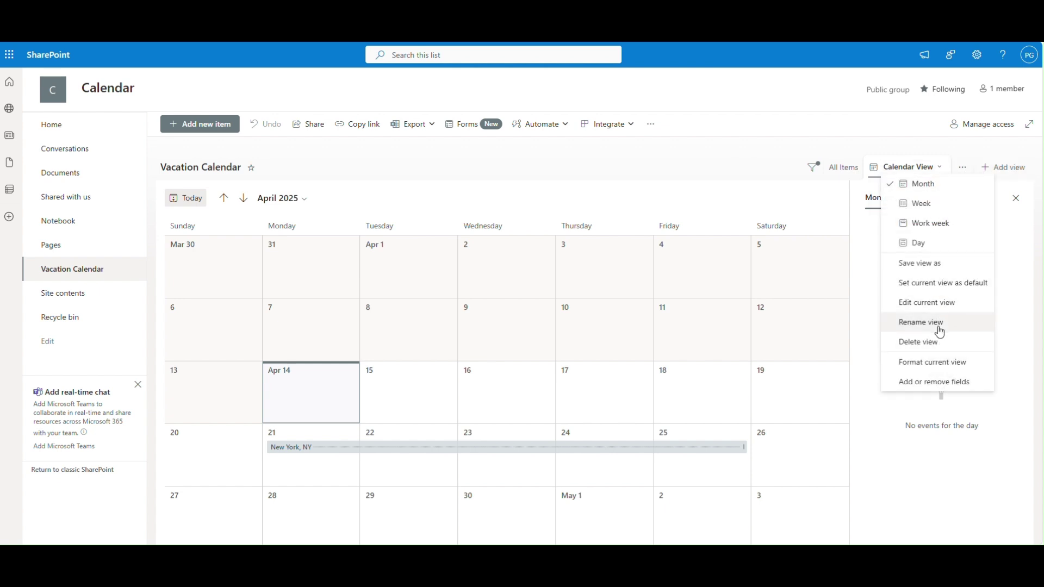
{"action": "left_click", "coordinate": [944, 364]}
{"action": "left_click", "coordinate": [934, 264]}
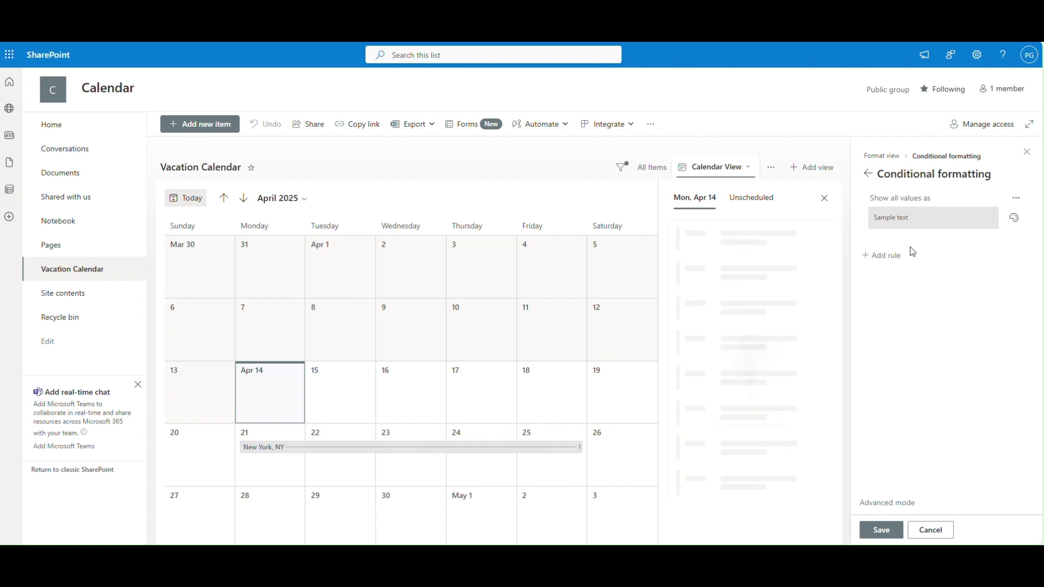
{"action": "left_click", "coordinate": [913, 214]}
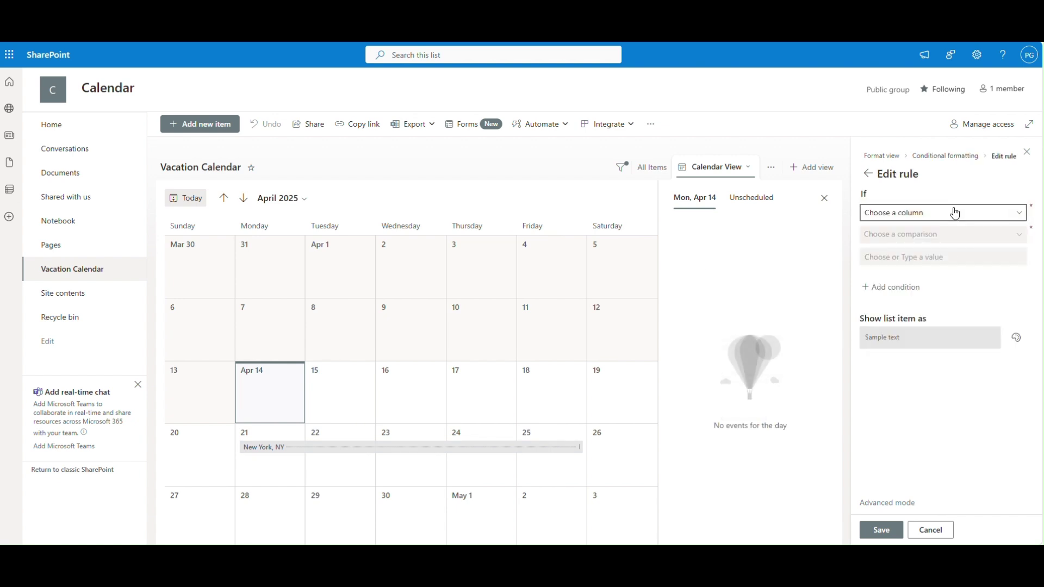
{"action": "left_click", "coordinate": [1011, 213]}
{"action": "left_click", "coordinate": [922, 310]}
{"action": "left_click", "coordinate": [937, 235]}
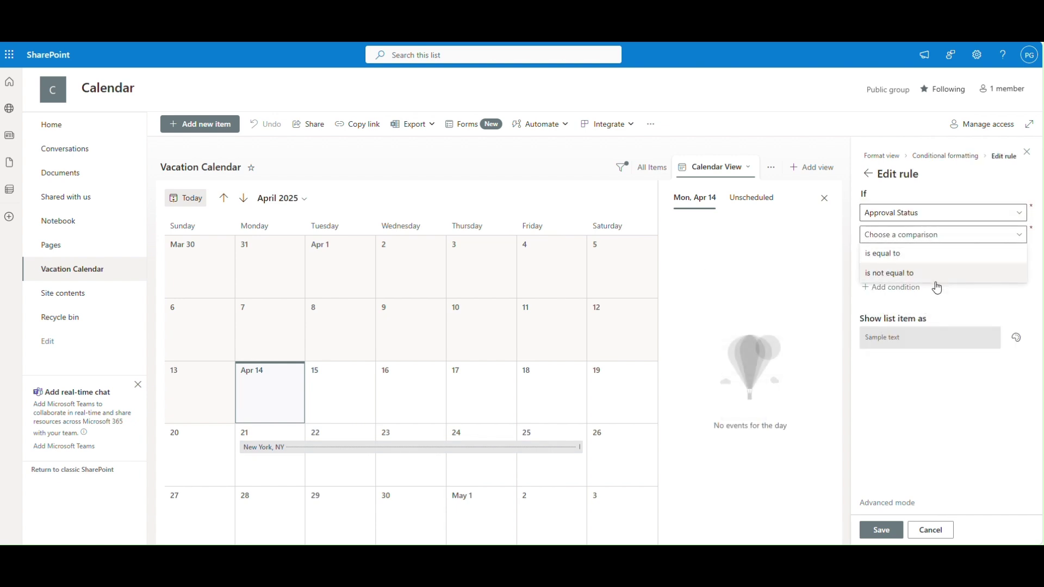
{"action": "left_click", "coordinate": [933, 260]}
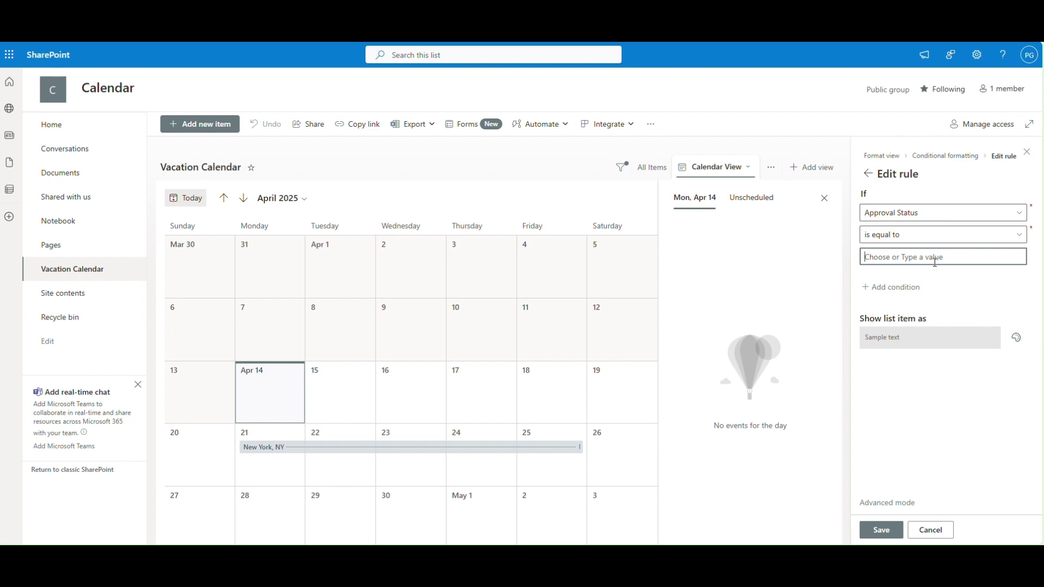
{"action": "type", "text": "Pending"}
- Give items matching the Pending rule a light yellow format, and save the view formatting
{"action": "left_click", "coordinate": [1016, 337]}
{"action": "left_click", "coordinate": [910, 362]}
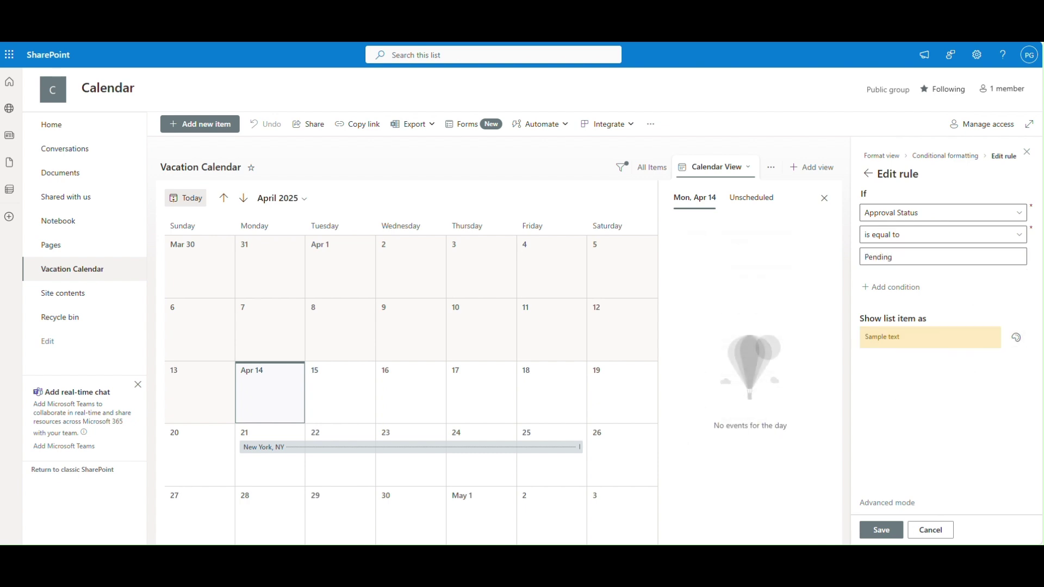
{"action": "left_click", "coordinate": [881, 531]}
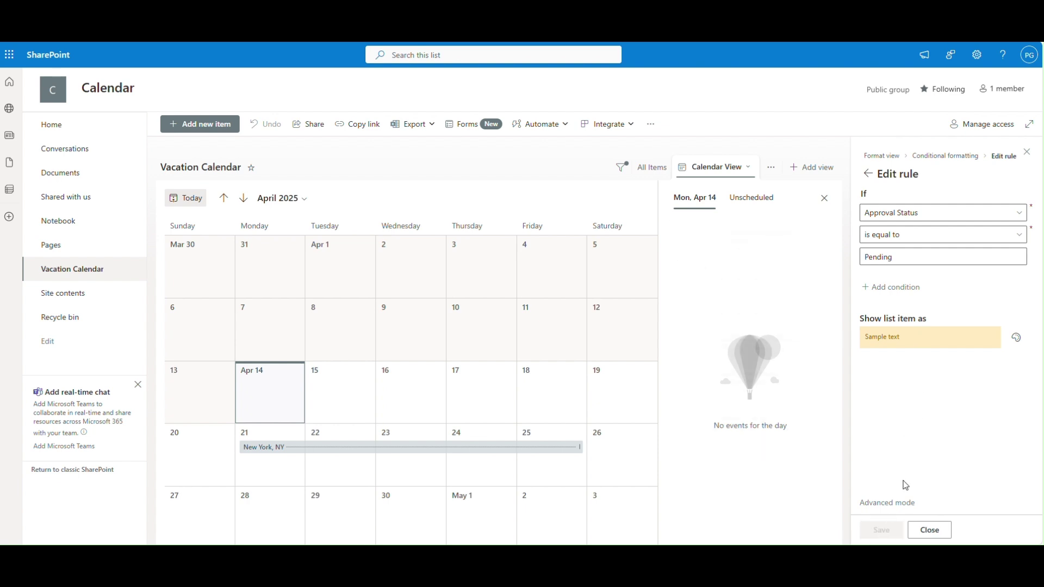
- Add a conditional formatting rule to the Calendar View that shows items whose Approval Status is equal to Approved in light green, and save it
{"action": "left_click", "coordinate": [868, 173]}
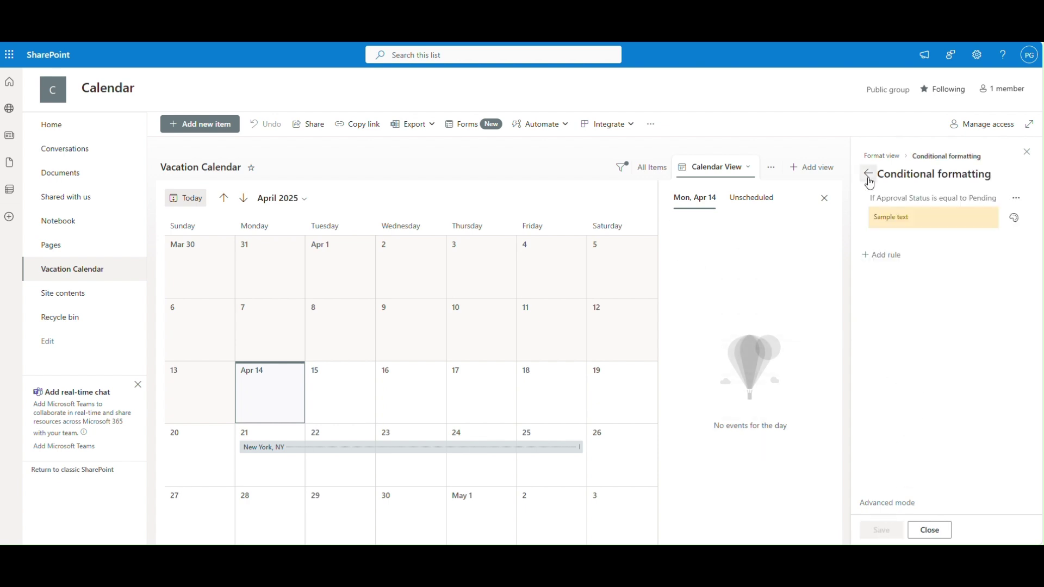
{"action": "left_click", "coordinate": [887, 254]}
{"action": "left_click", "coordinate": [932, 215]}
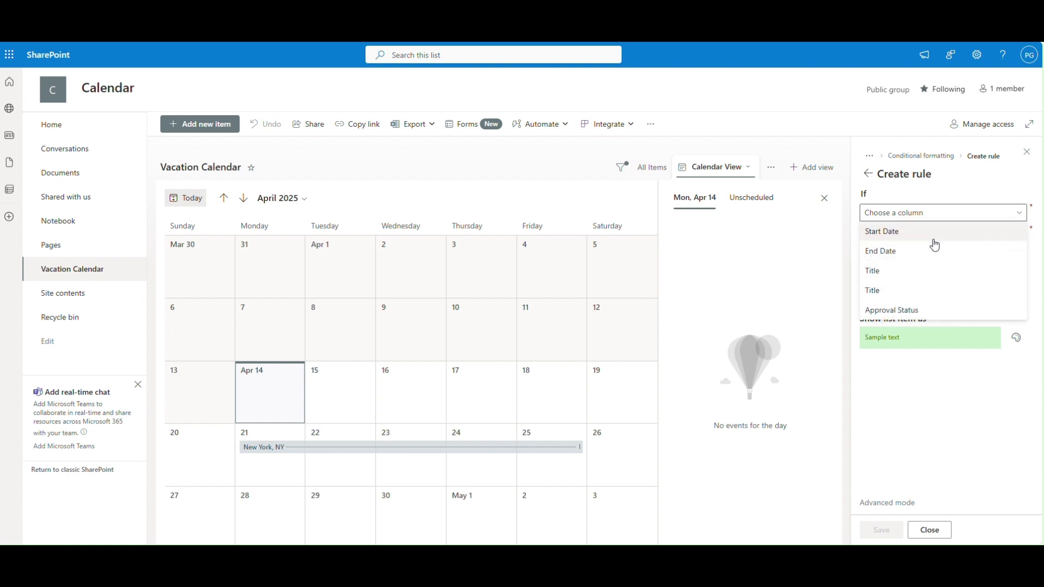
{"action": "left_click", "coordinate": [915, 305]}
{"action": "left_click", "coordinate": [935, 244]}
{"action": "left_click", "coordinate": [919, 255]}
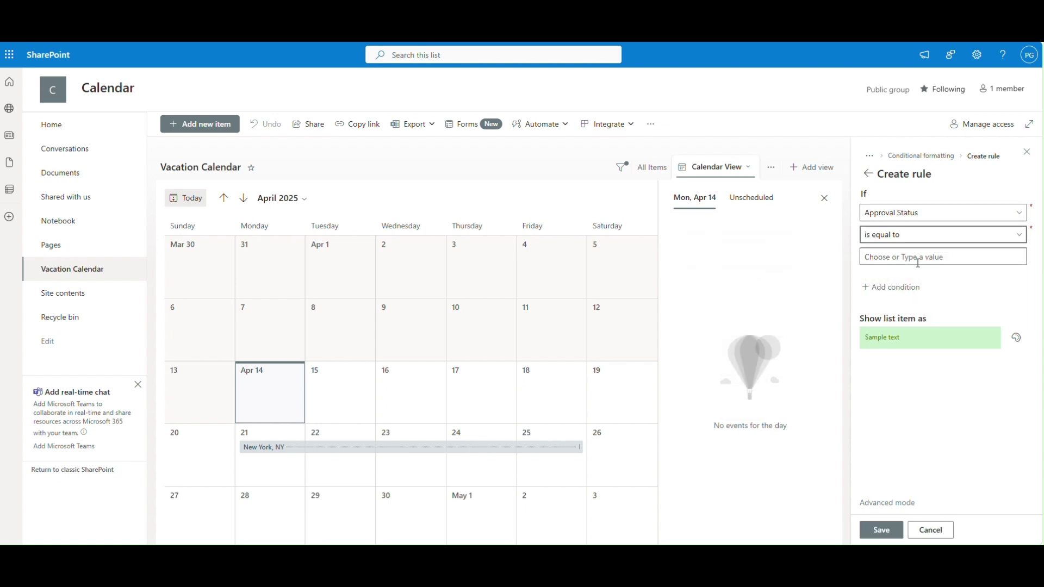
{"action": "type", "text": "Approved"}
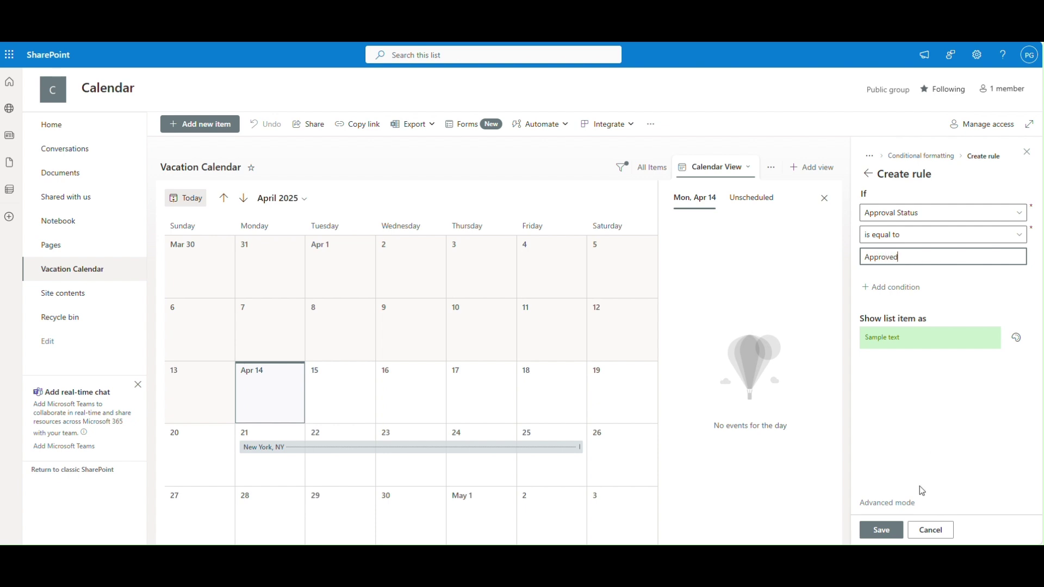
{"action": "left_click", "coordinate": [880, 530]}
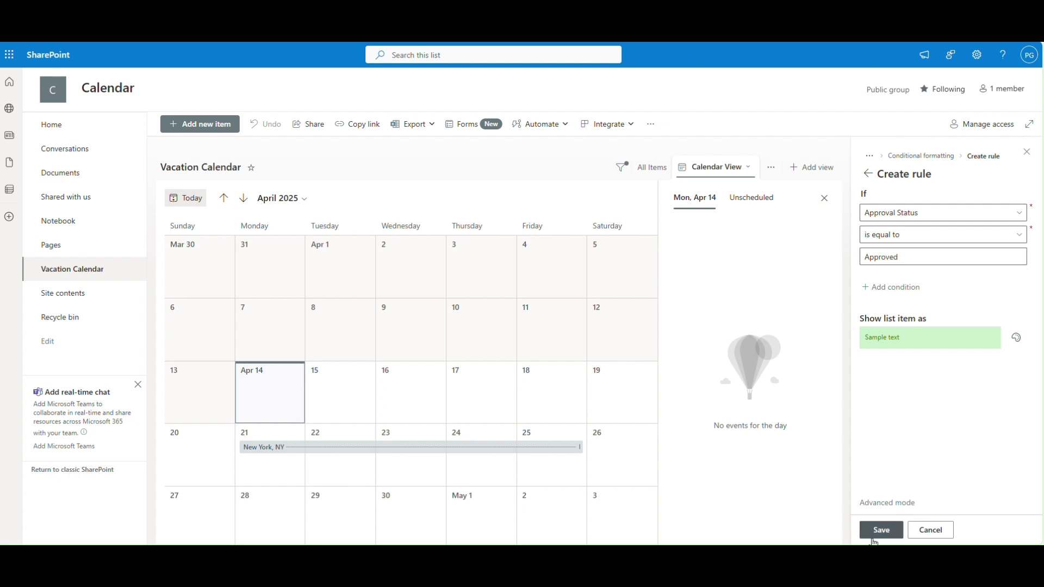
{"action": "left_click", "coordinate": [869, 175]}
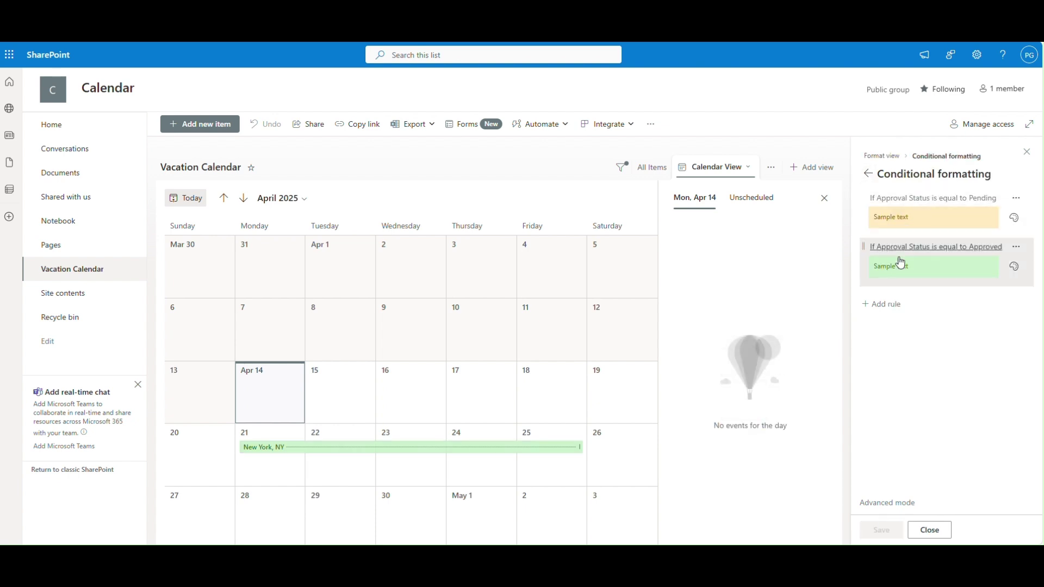
- Create another conditional formatting rule matching items whose Approval Status is equal to Rejected
{"action": "left_click", "coordinate": [883, 304]}
{"action": "left_click", "coordinate": [935, 212]}
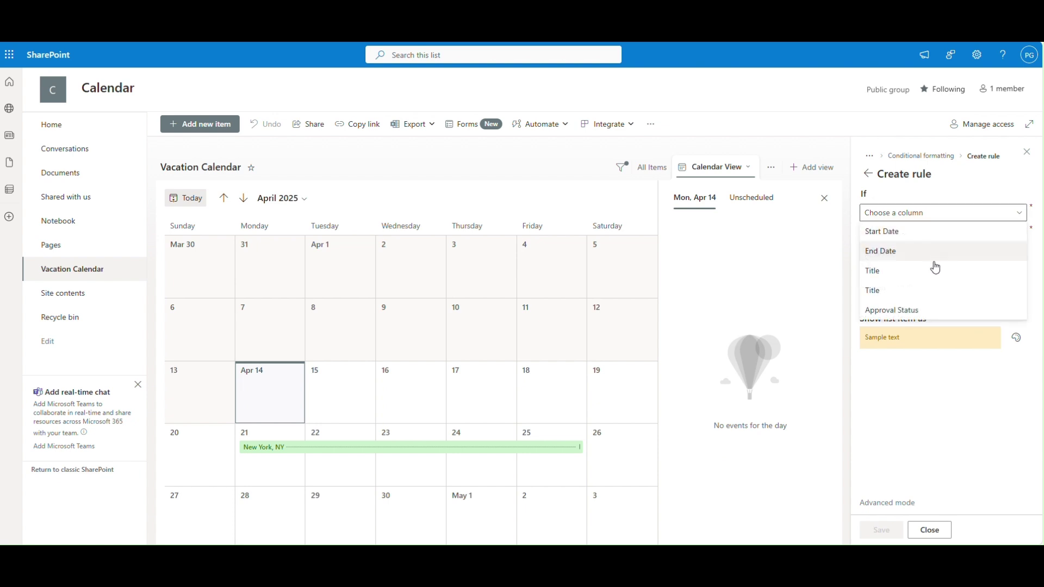
{"action": "left_click", "coordinate": [932, 309]}
{"action": "left_click", "coordinate": [944, 235]}
{"action": "left_click", "coordinate": [936, 251]}
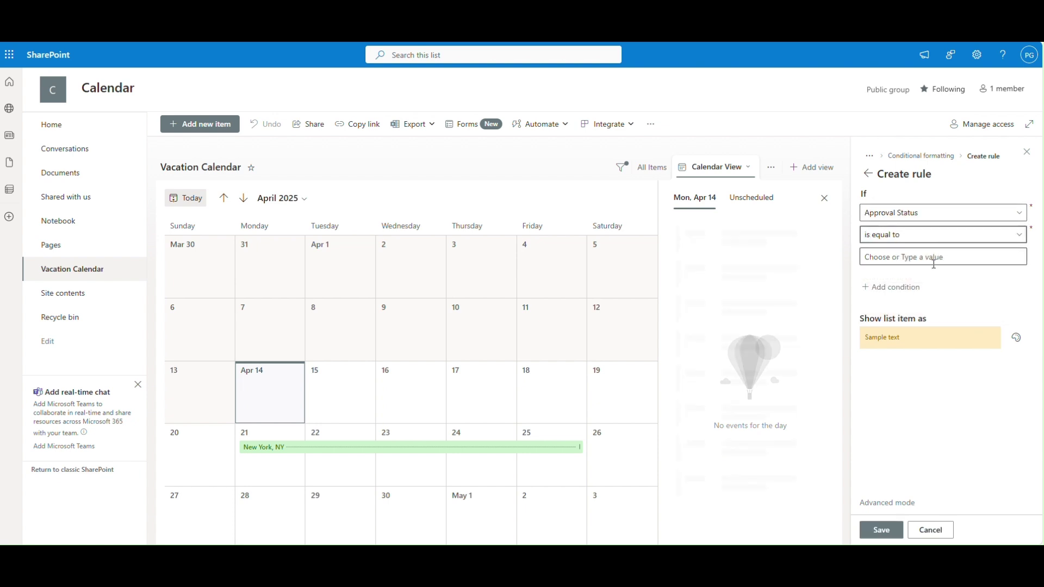
{"action": "type", "text": "Rejected"}
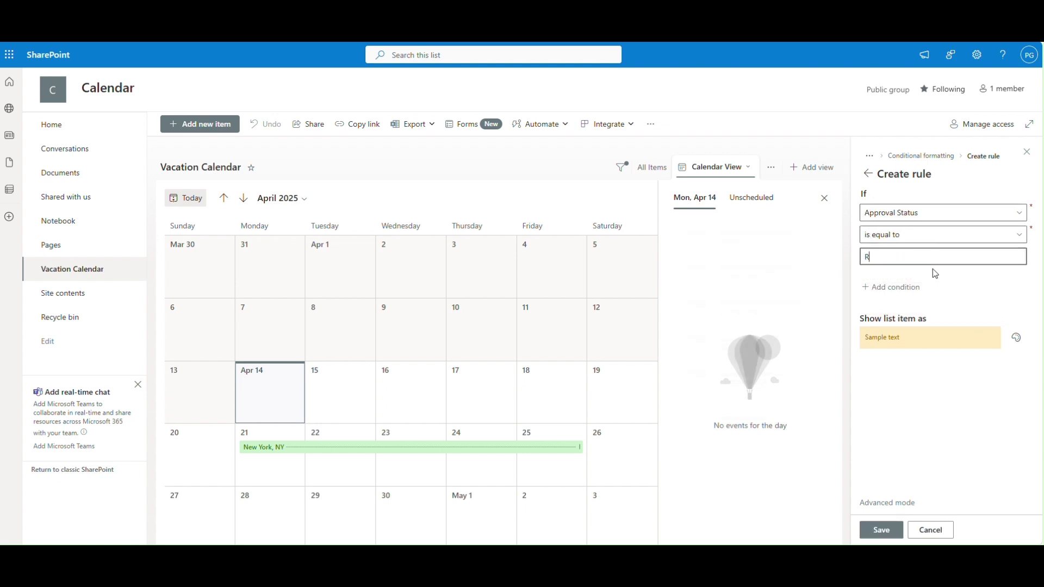
- Give items matching the Rejected rule a pink-red format, save the rule, and close the view formatting
{"action": "left_click", "coordinate": [1016, 337]}
{"action": "left_click", "coordinate": [905, 364]}
{"action": "left_click", "coordinate": [881, 531]}
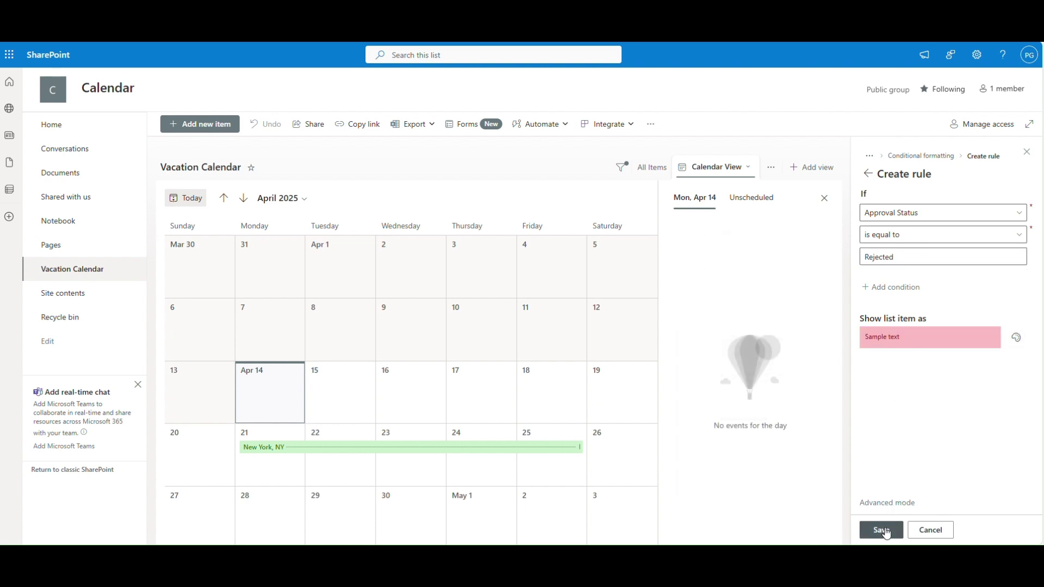
{"action": "left_click", "coordinate": [869, 174]}
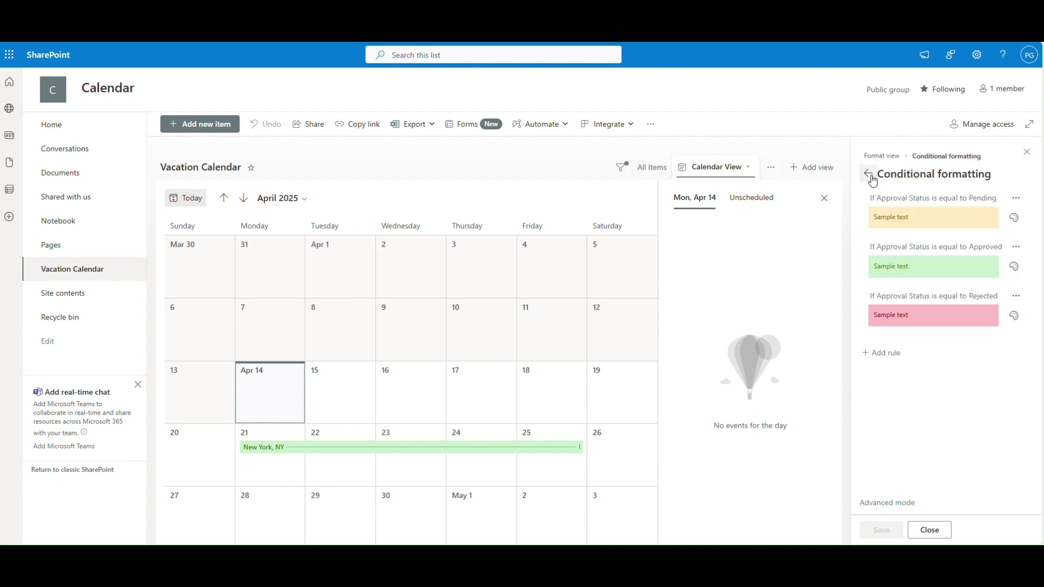
{"action": "left_click", "coordinate": [869, 174]}
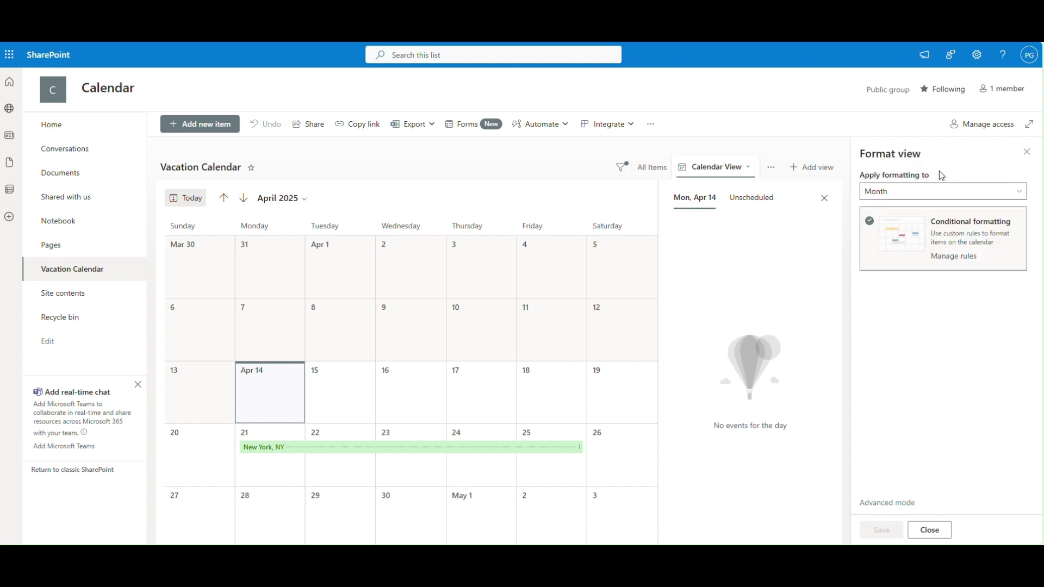
{"action": "left_click", "coordinate": [1028, 152]}
- Start a new Vacation Calendar item titled Buffalo with start date 4/28/2025 and end date 4/30/2025
{"action": "left_click", "coordinate": [193, 123]}
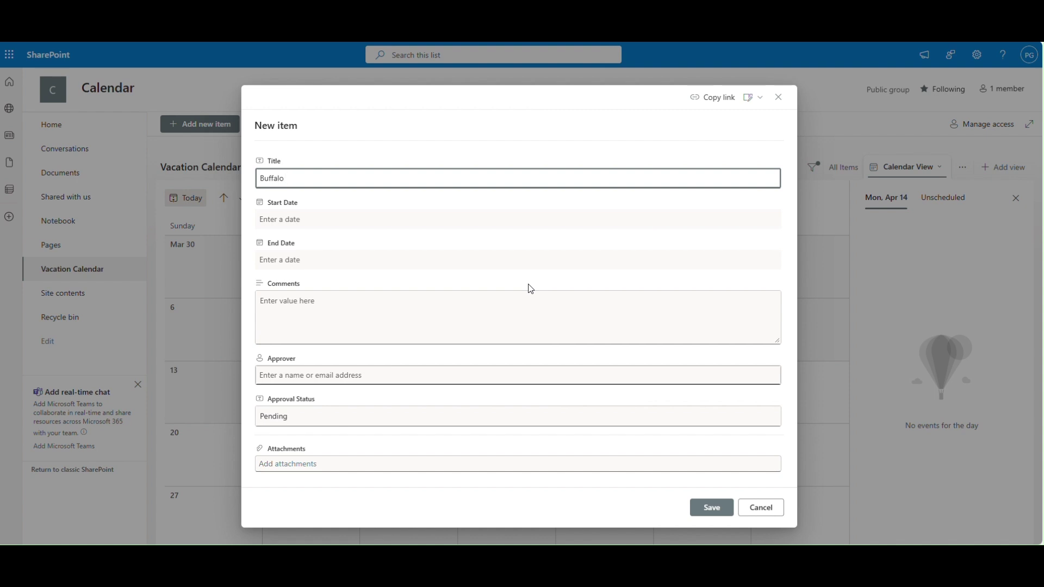
{"action": "key", "text": "Tab"}
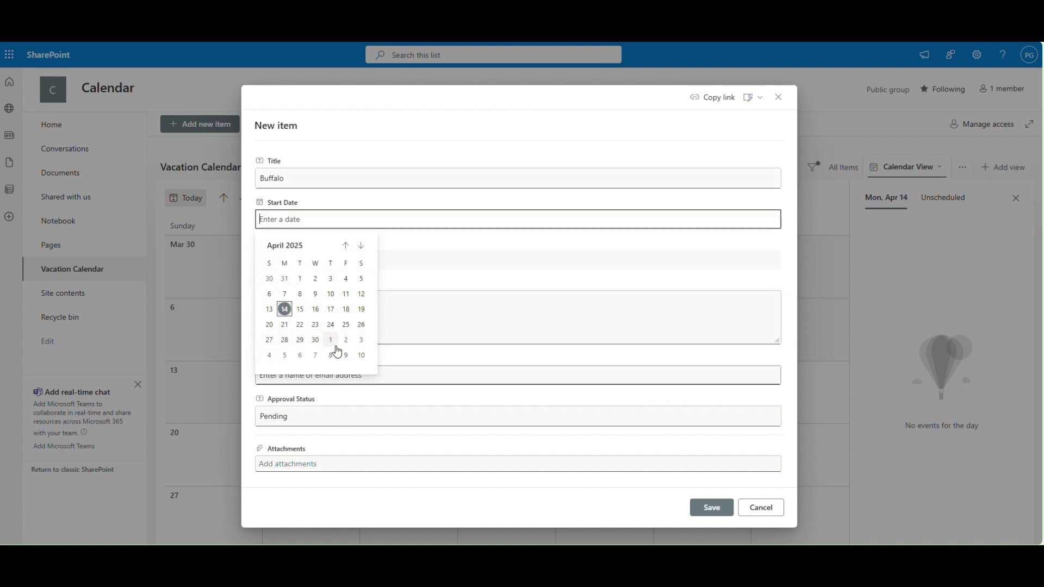
{"action": "left_click", "coordinate": [284, 340]}
{"action": "left_click", "coordinate": [347, 254]}
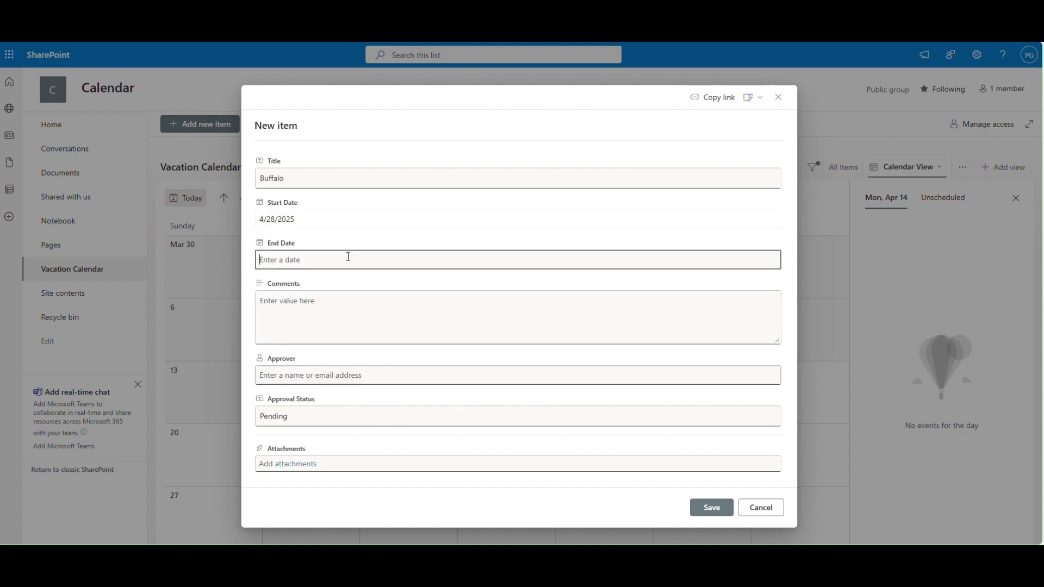
{"action": "left_click", "coordinate": [315, 380]}
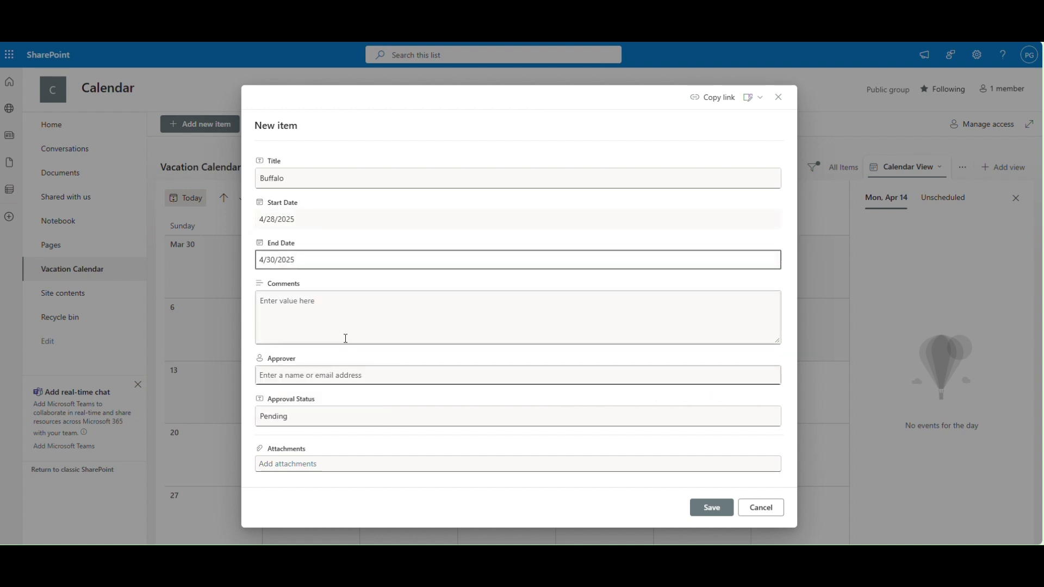
- Enter the approver's name for the Buffalo item, pick the matching person, and save the item
{"action": "left_click", "coordinate": [357, 376]}
{"action": "type", "text": "peter"}
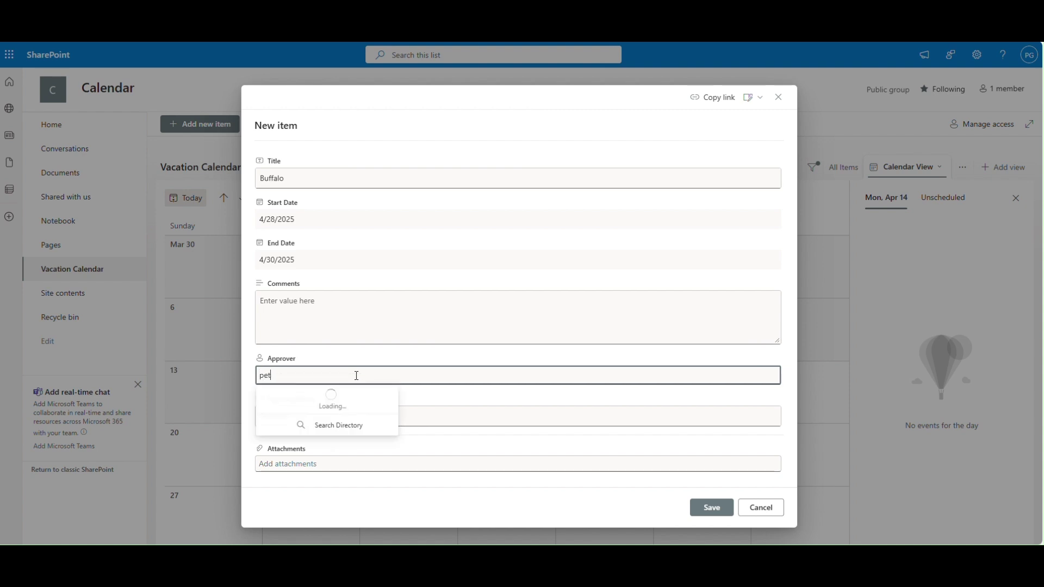
{"action": "left_click", "coordinate": [345, 401]}
{"action": "left_click", "coordinate": [707, 508]}
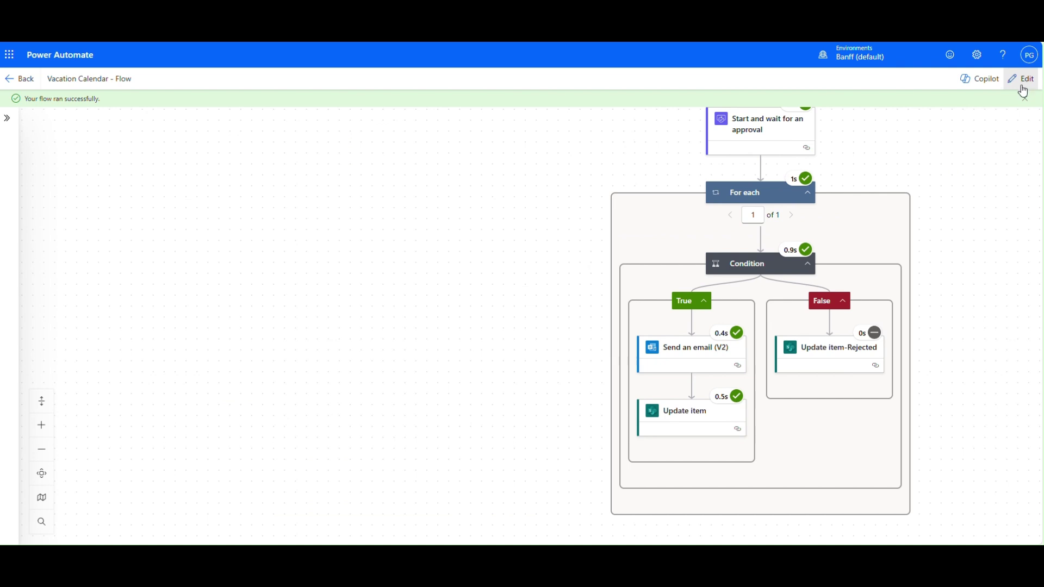
{"action": "scroll", "coordinate": [843, 301], "scroll_direction": "up", "scroll_amount": 5}
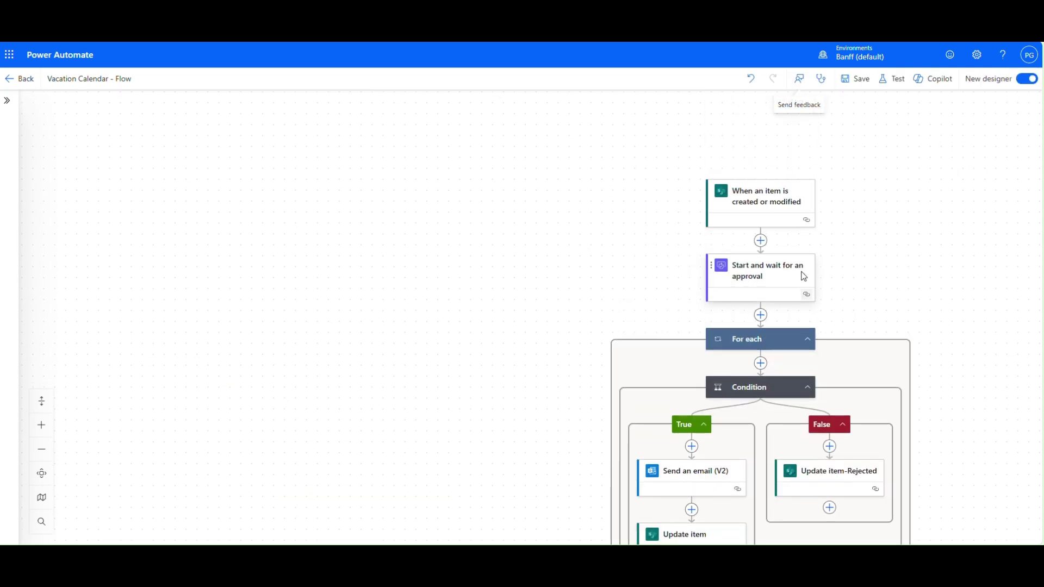
{"action": "scroll", "coordinate": [690, 152], "scroll_direction": "down", "scroll_amount": 2}
{"action": "left_click", "coordinate": [761, 186]}
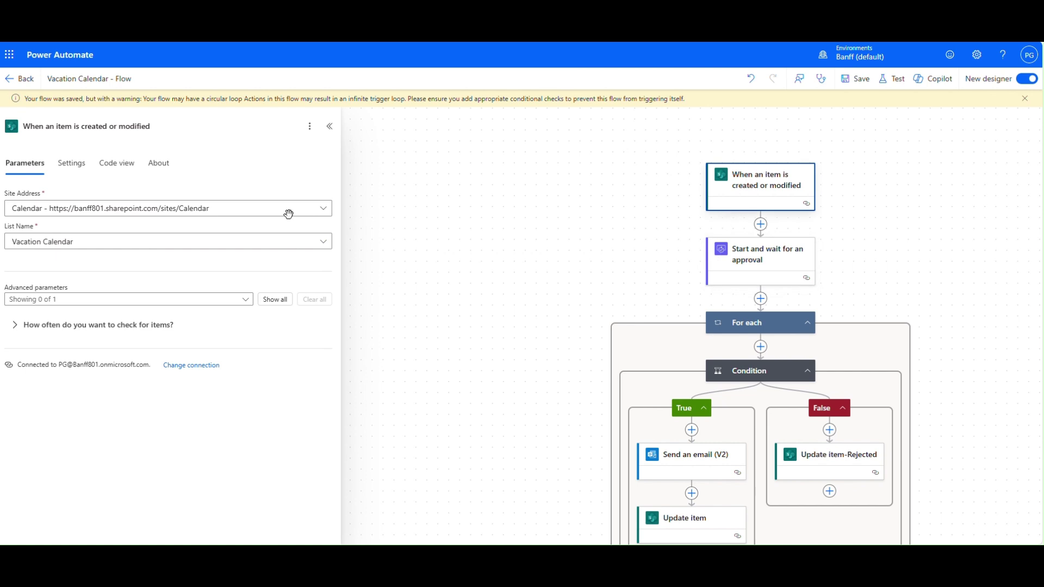
{"action": "left_click", "coordinate": [72, 164]}
{"action": "left_click", "coordinate": [44, 405]}
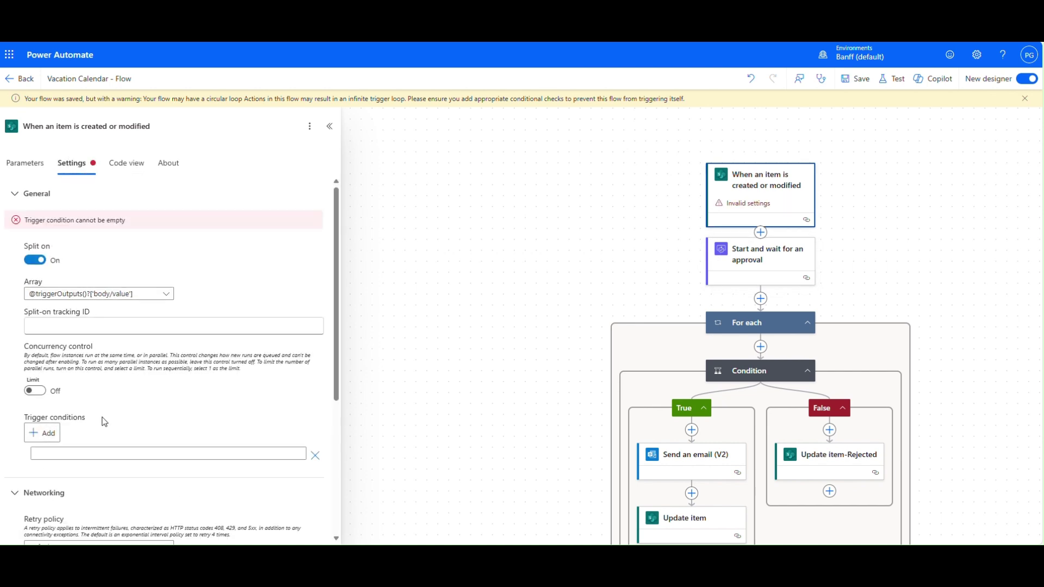
{"action": "left_click", "coordinate": [93, 454]}
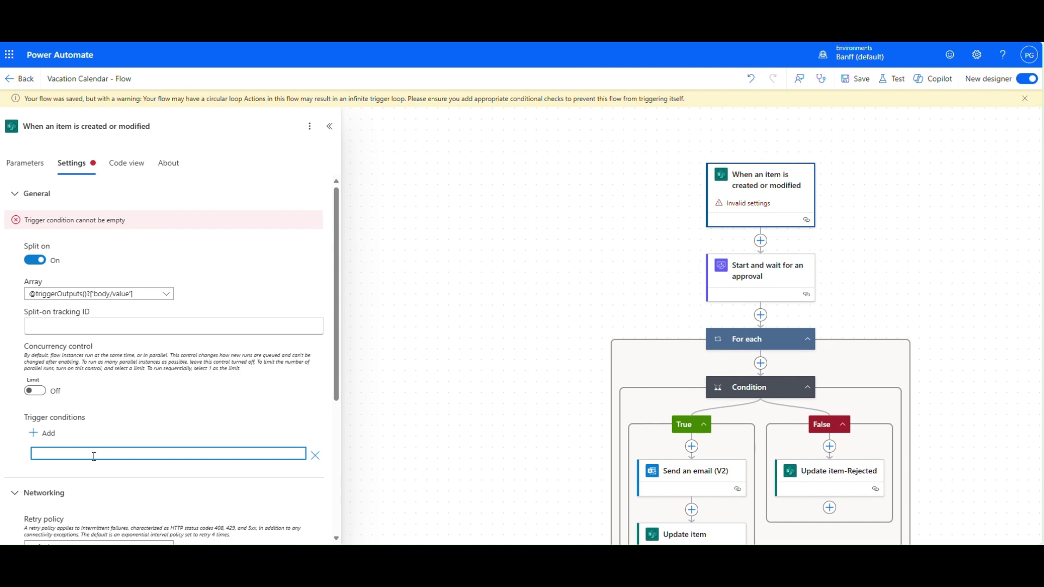
{"action": "type", "text": "@equals(triggerBody()?['ApprovalStatus'],'Pending')"}
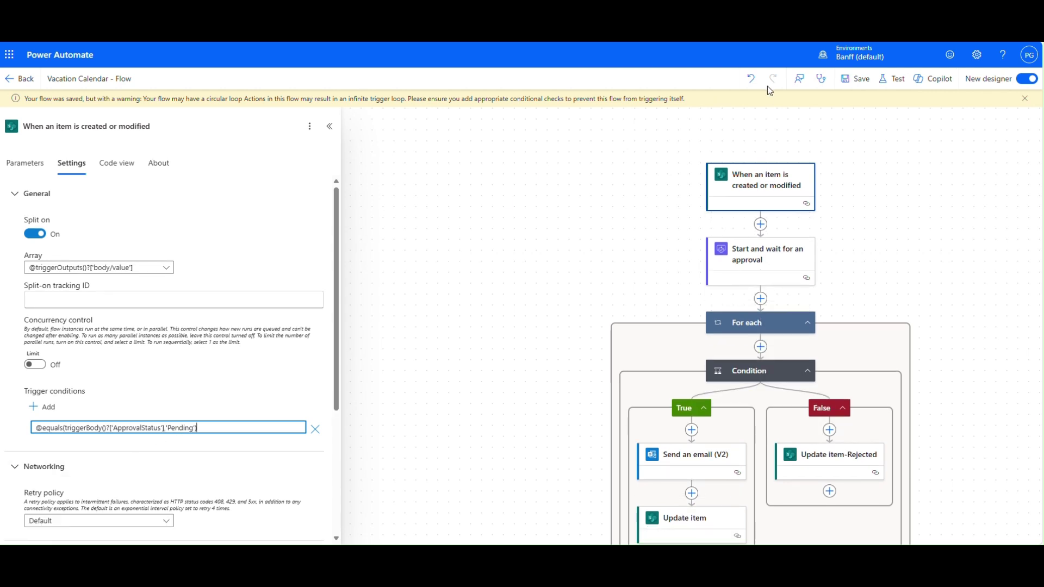
{"action": "left_click", "coordinate": [847, 82]}
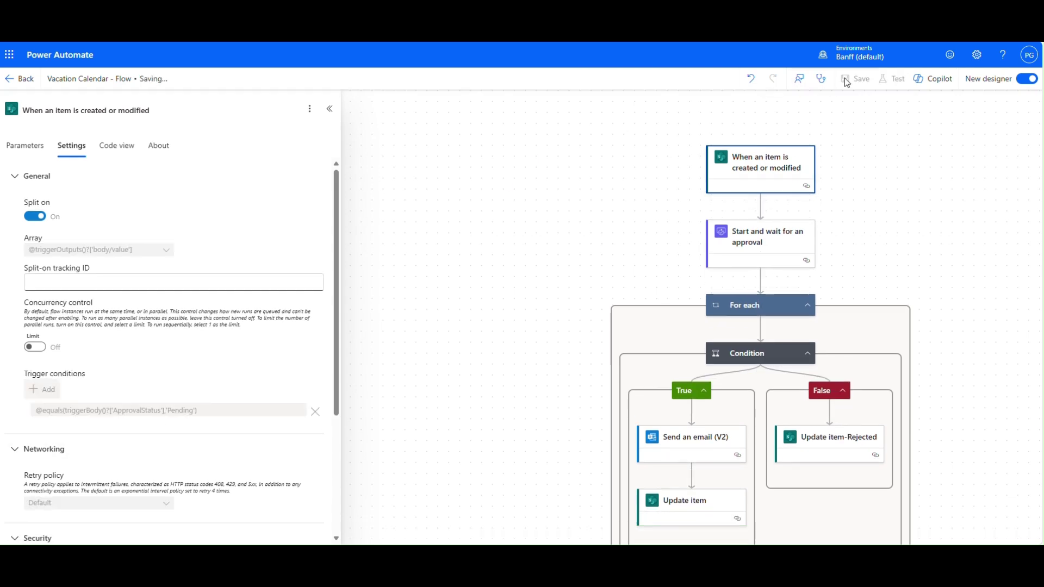